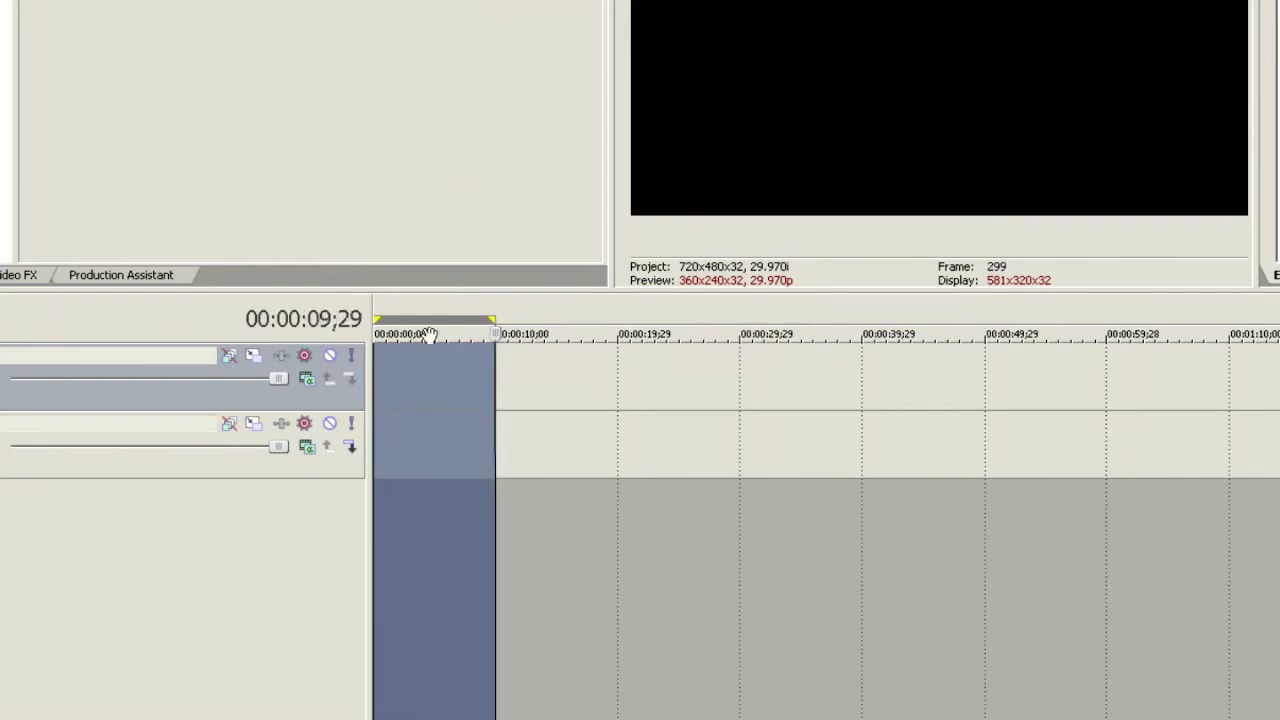
# Insert a generated SMPTE Bars (NTSC) test pattern across the selected first ten seconds of the second video track.
pyautogui.rightClick(409, 461)
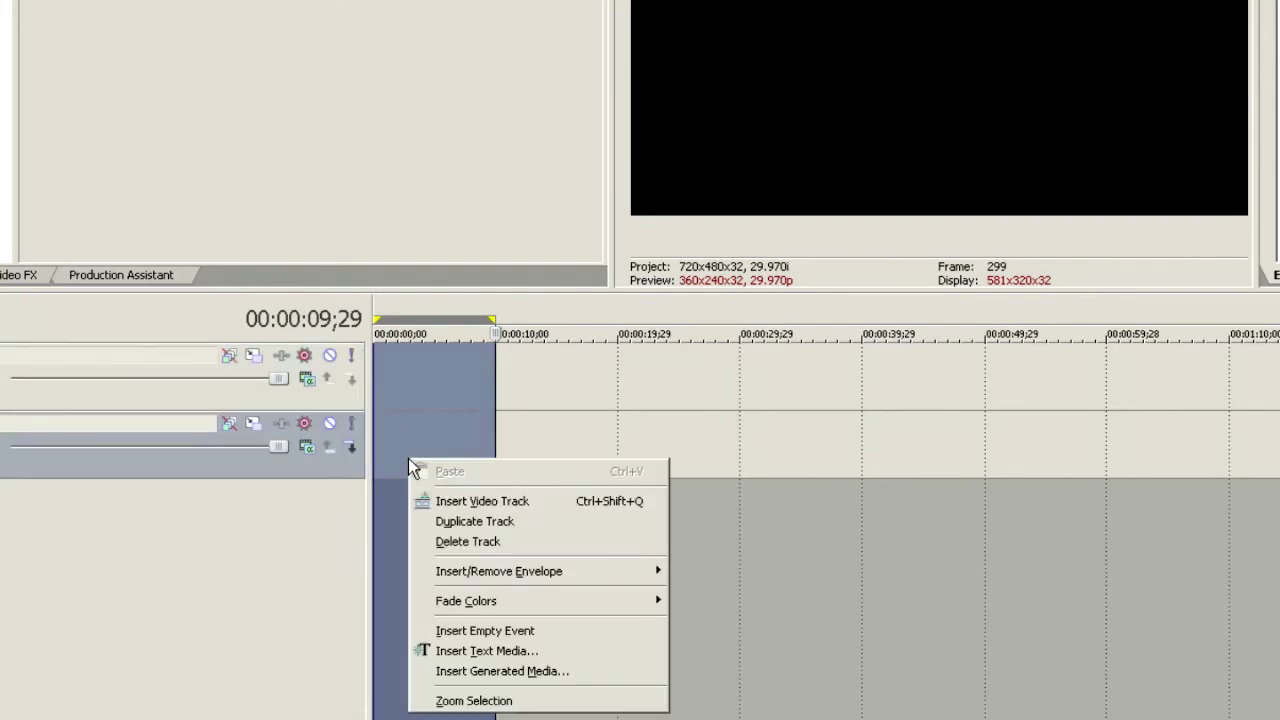
pyautogui.click(508, 671)
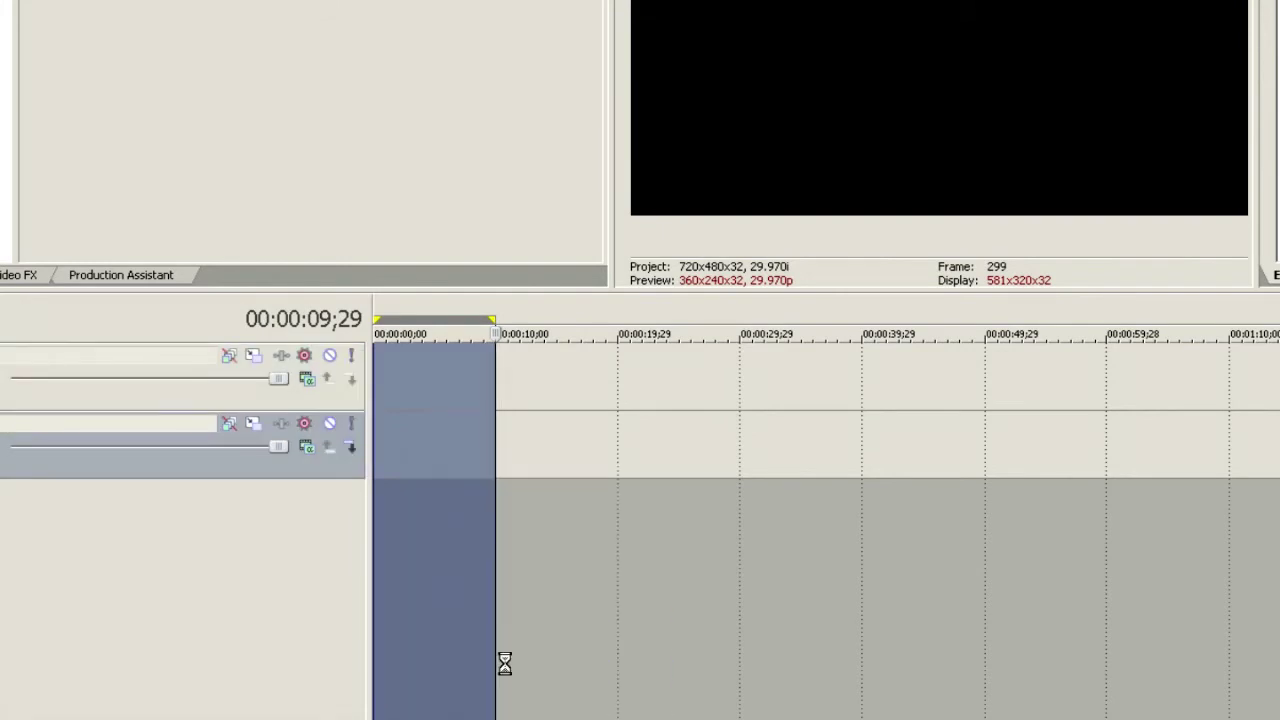
pyautogui.doubleClick(768, 214)
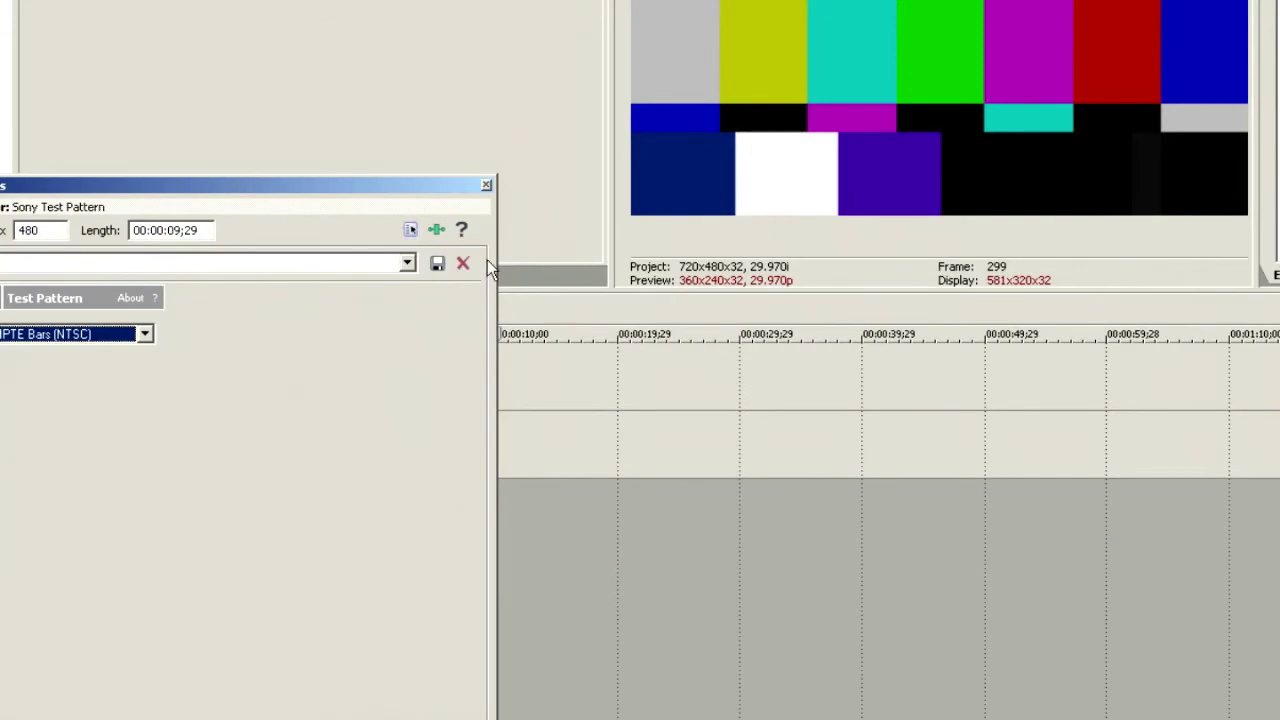
pyautogui.click(486, 186)
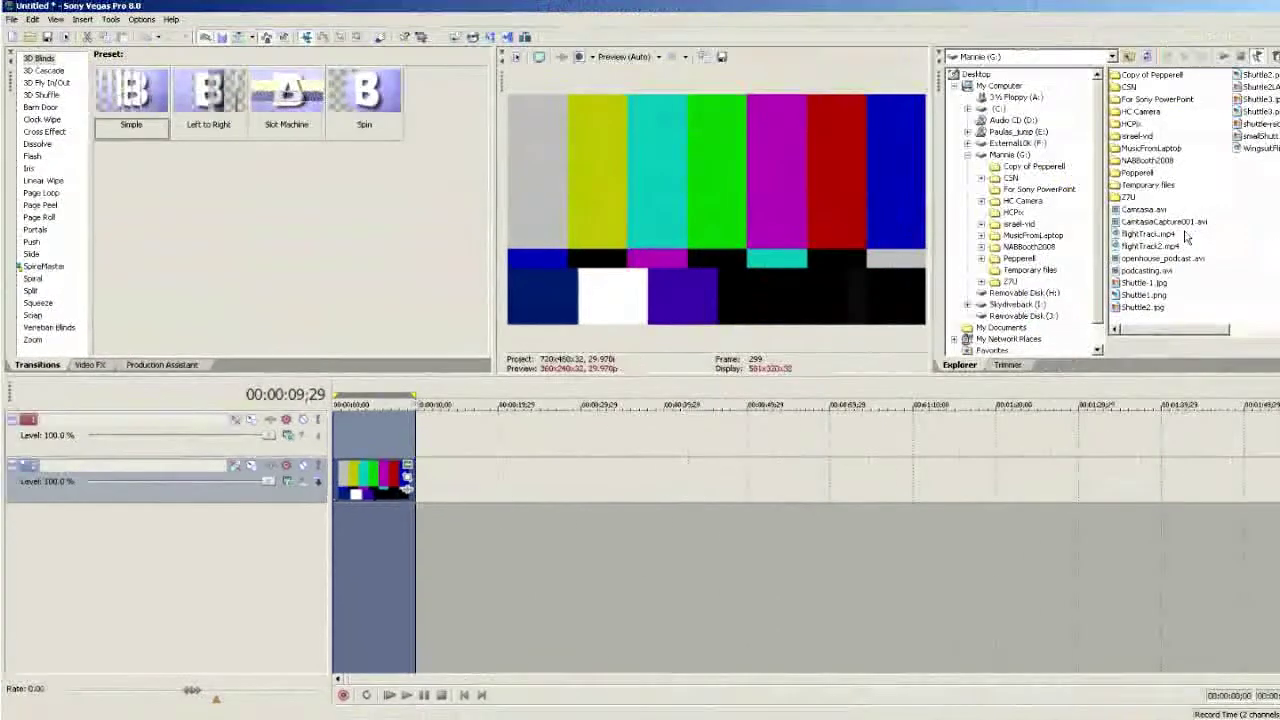
# Browse to the TestTones folder in Extra Media and place 1Khz_-20dB_30_seconds.mp3 on a new audio track at the timeline start.
pyautogui.scroll(-1, 1097, 327)
pyautogui.doubleClick(1003, 304)
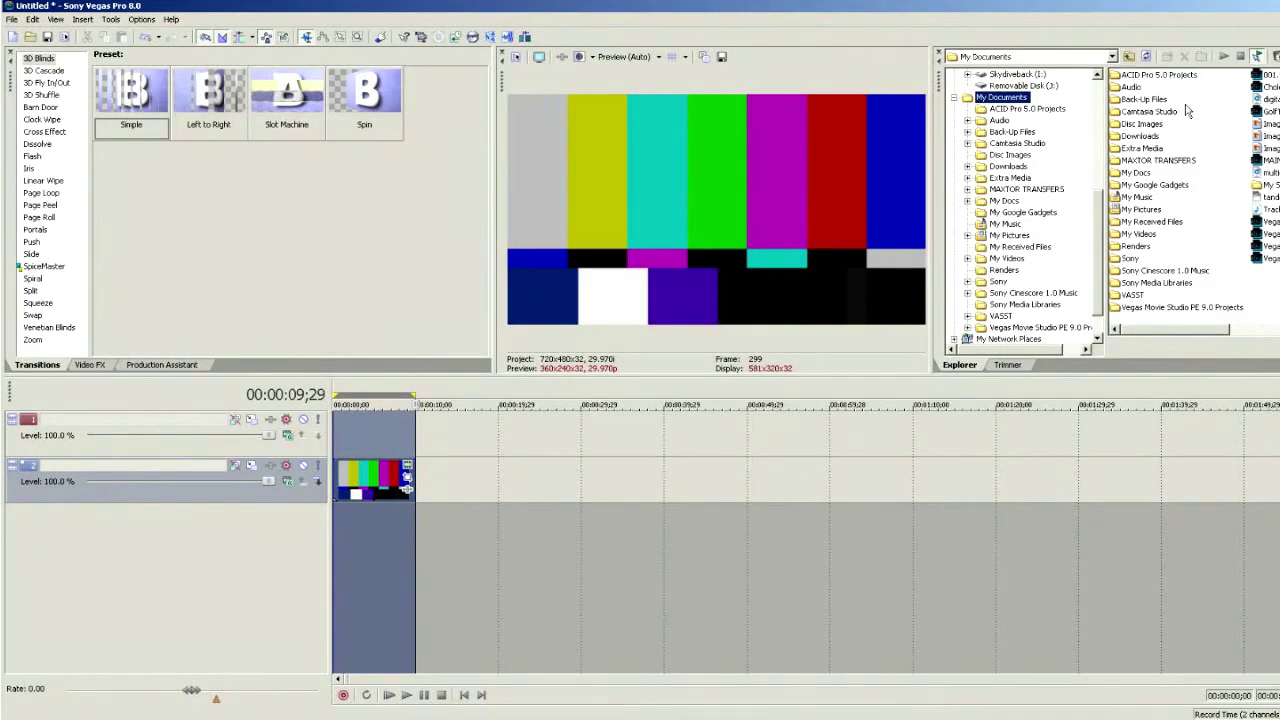
pyautogui.doubleClick(1138, 89)
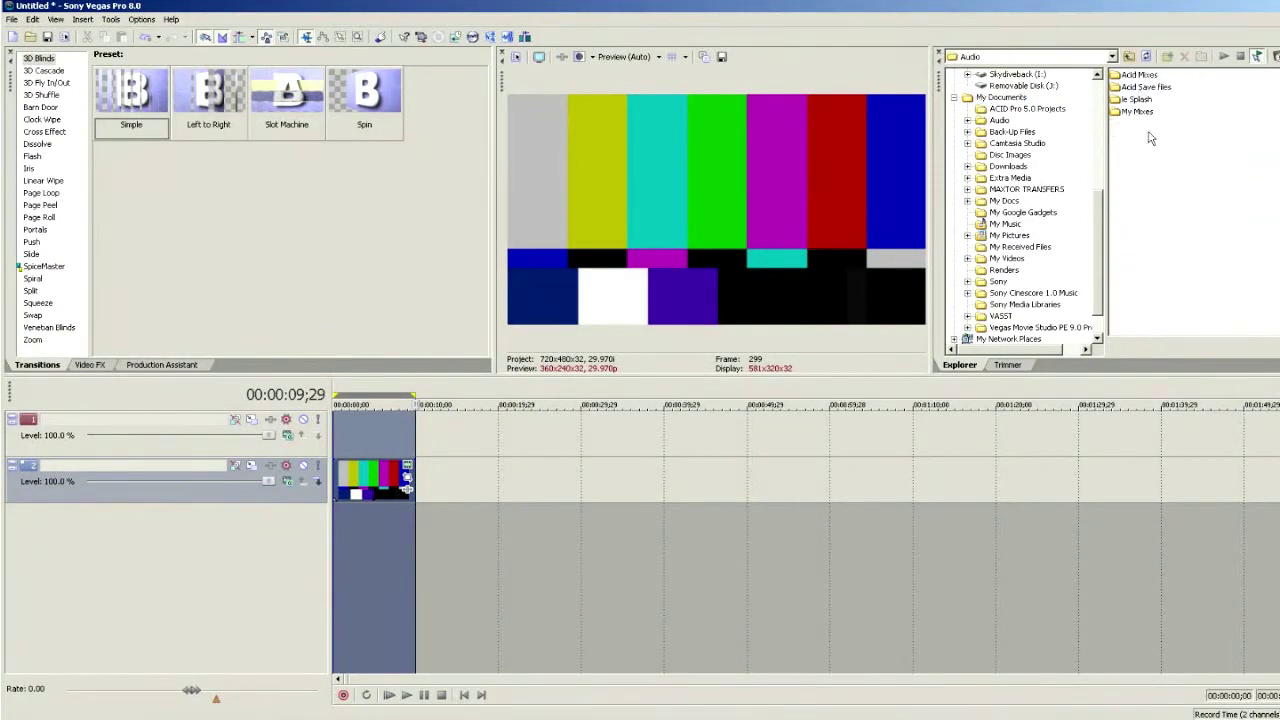
pyautogui.click(1128, 56)
pyautogui.doubleClick(1150, 148)
pyautogui.doubleClick(1160, 87)
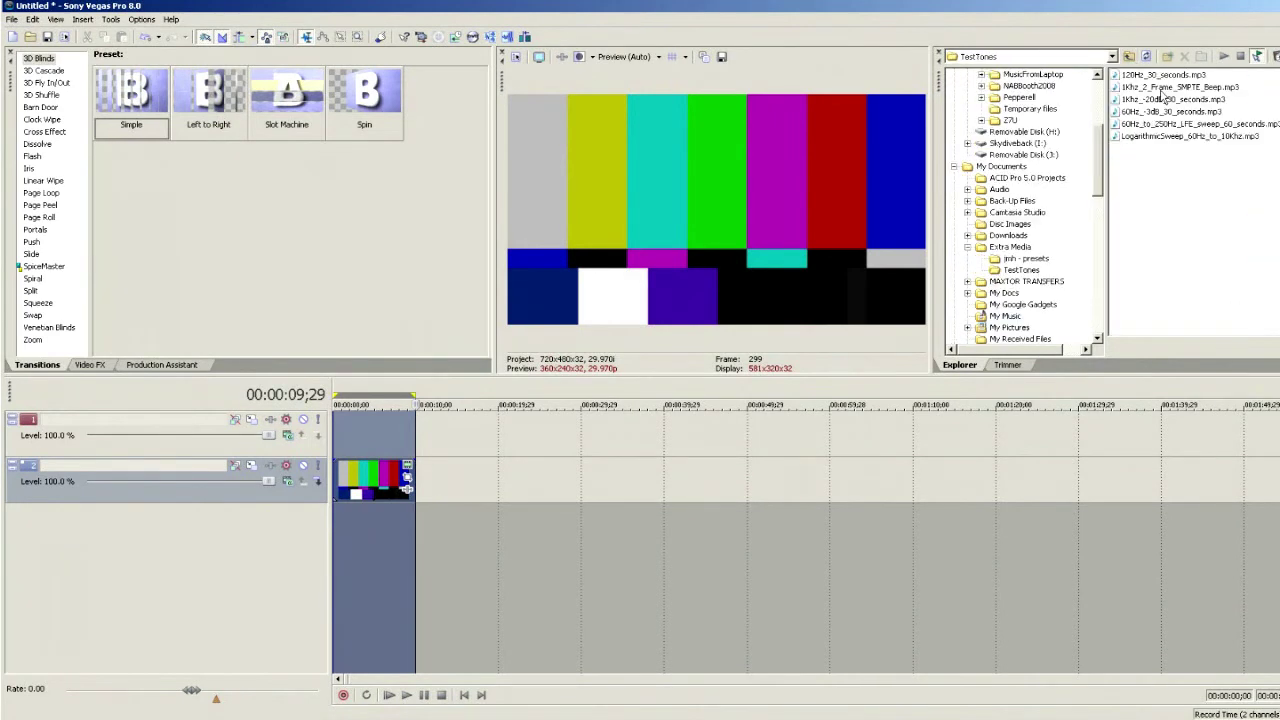
pyautogui.moveTo(1157, 104); pyautogui.dragTo(345, 628)
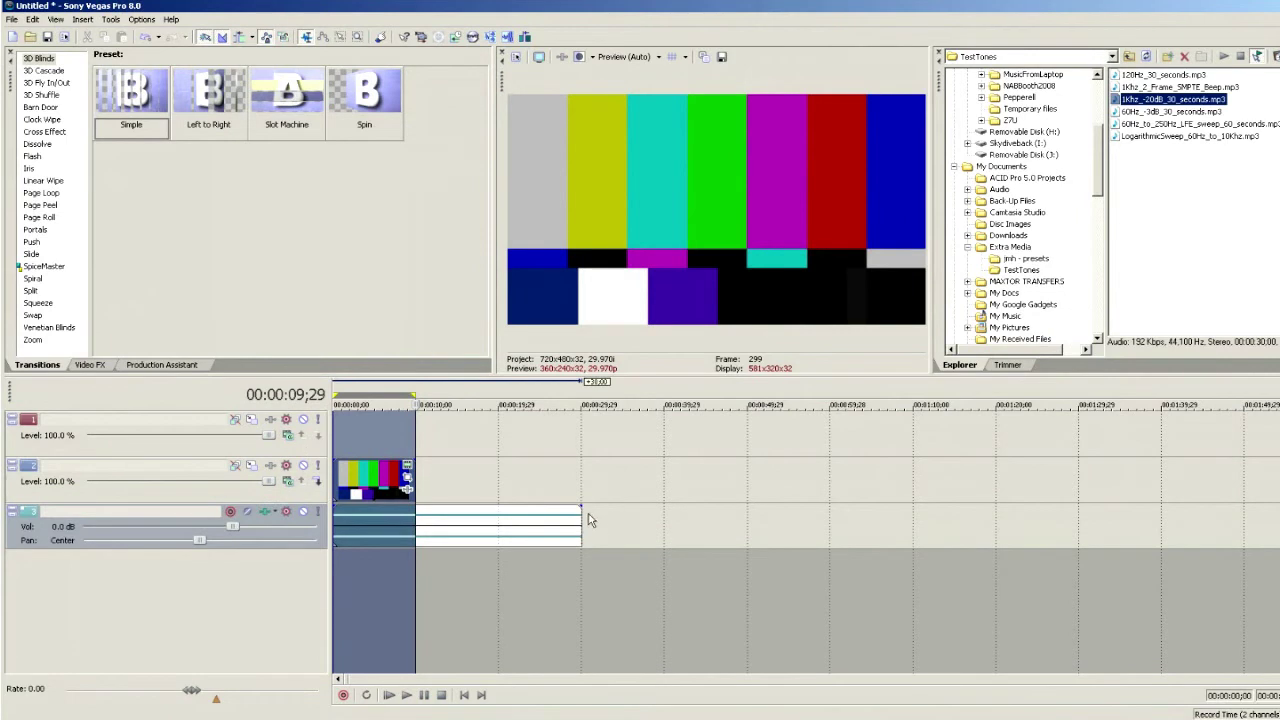
# Trim the test tone's end to match the end of the color bars, and play the bars with the tone.
pyautogui.moveTo(580, 514); pyautogui.dragTo(415, 514)
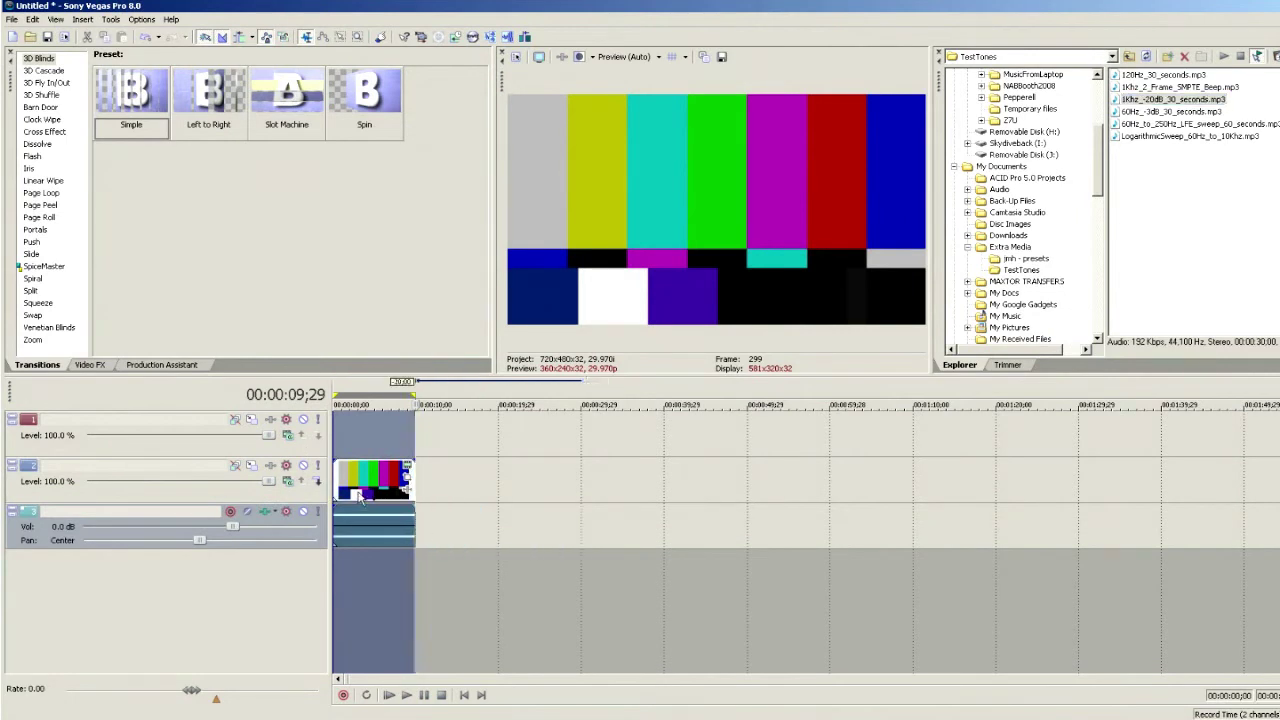
pyautogui.click(362, 490)
pyautogui.press('space')
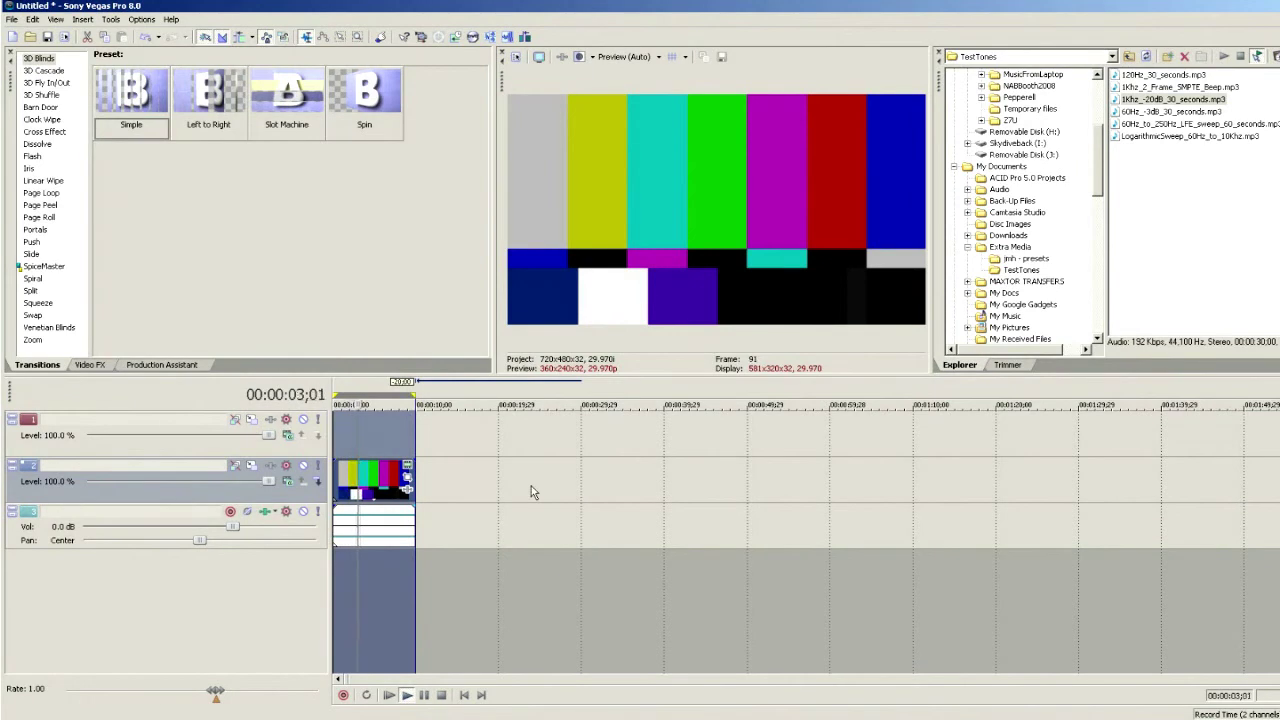
pyautogui.press('space')
# Insert a Sony Solid Color event with the Black preset over about two seconds after the bars, and play across the cut.
pyautogui.moveTo(455, 476); pyautogui.dragTo(433, 448)
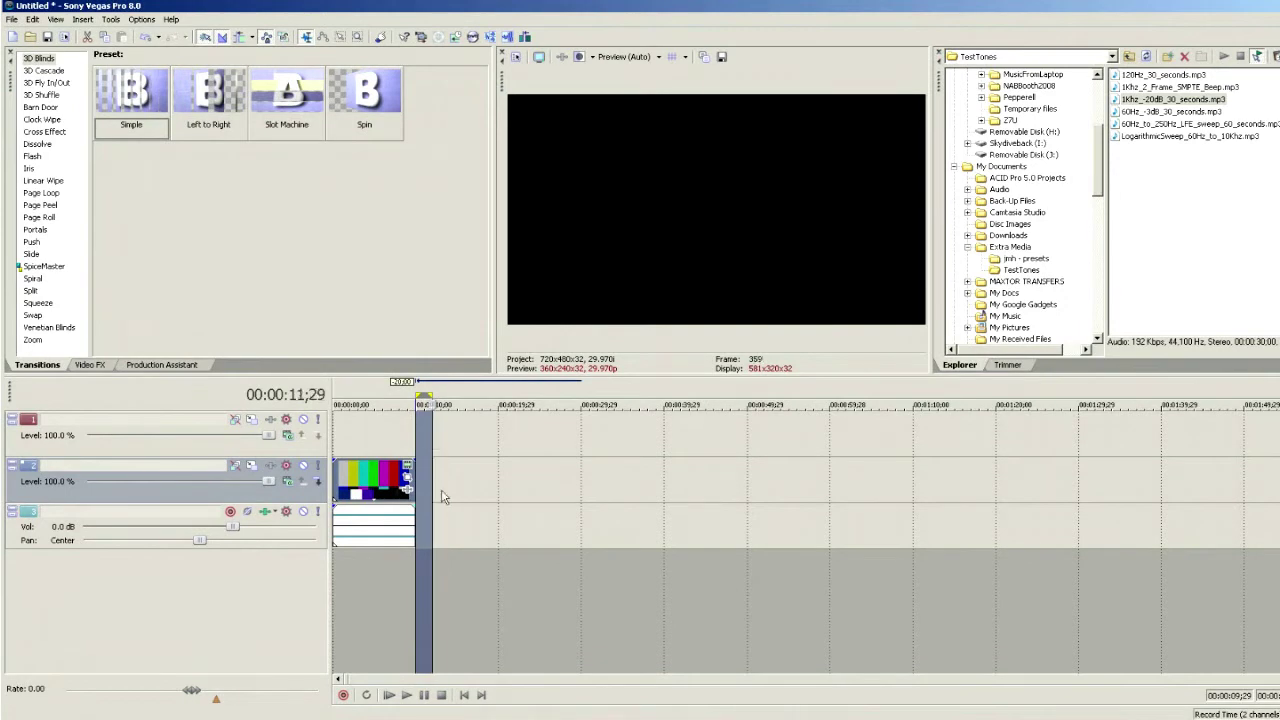
pyautogui.rightClick(423, 481)
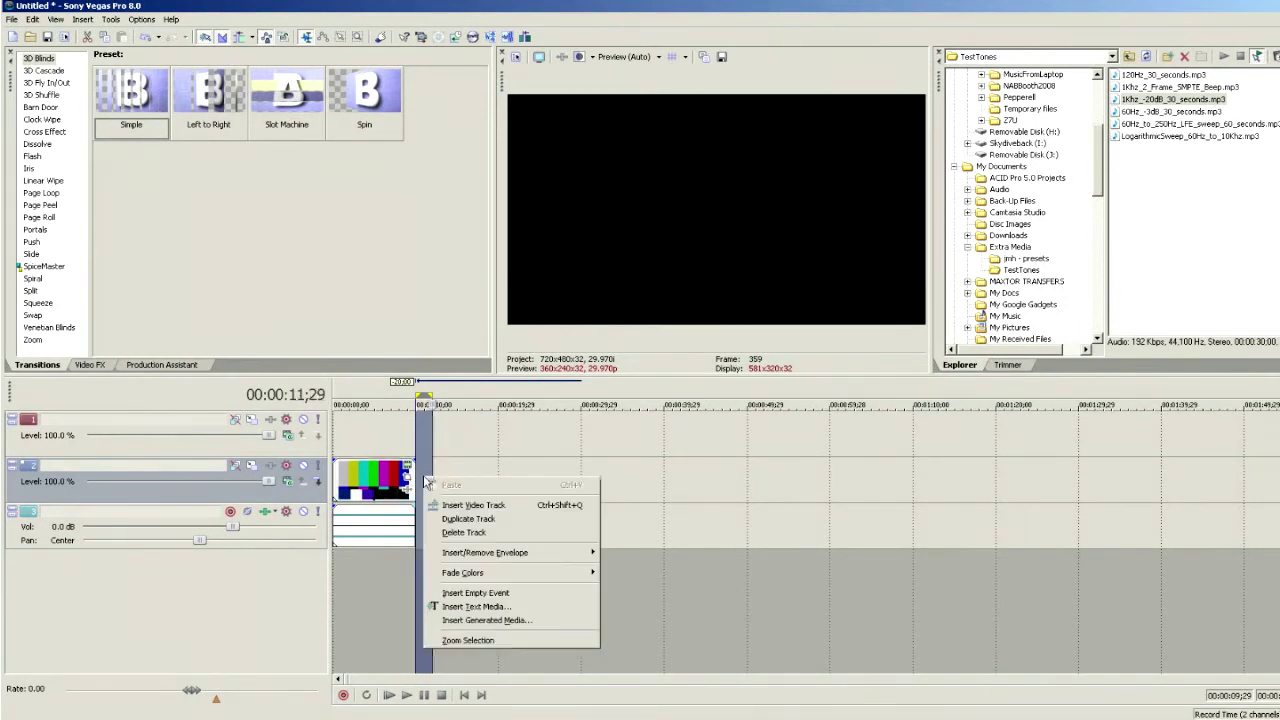
pyautogui.click(491, 622)
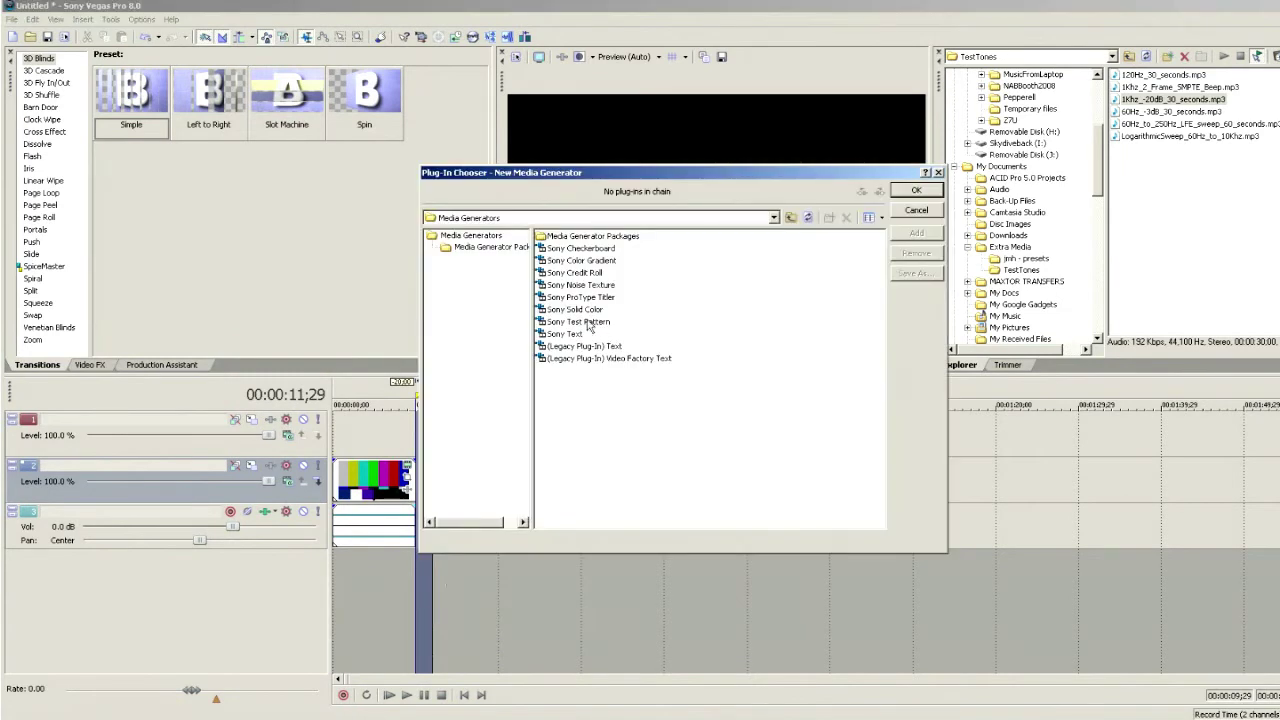
pyautogui.click(586, 322)
pyautogui.doubleClick(575, 309)
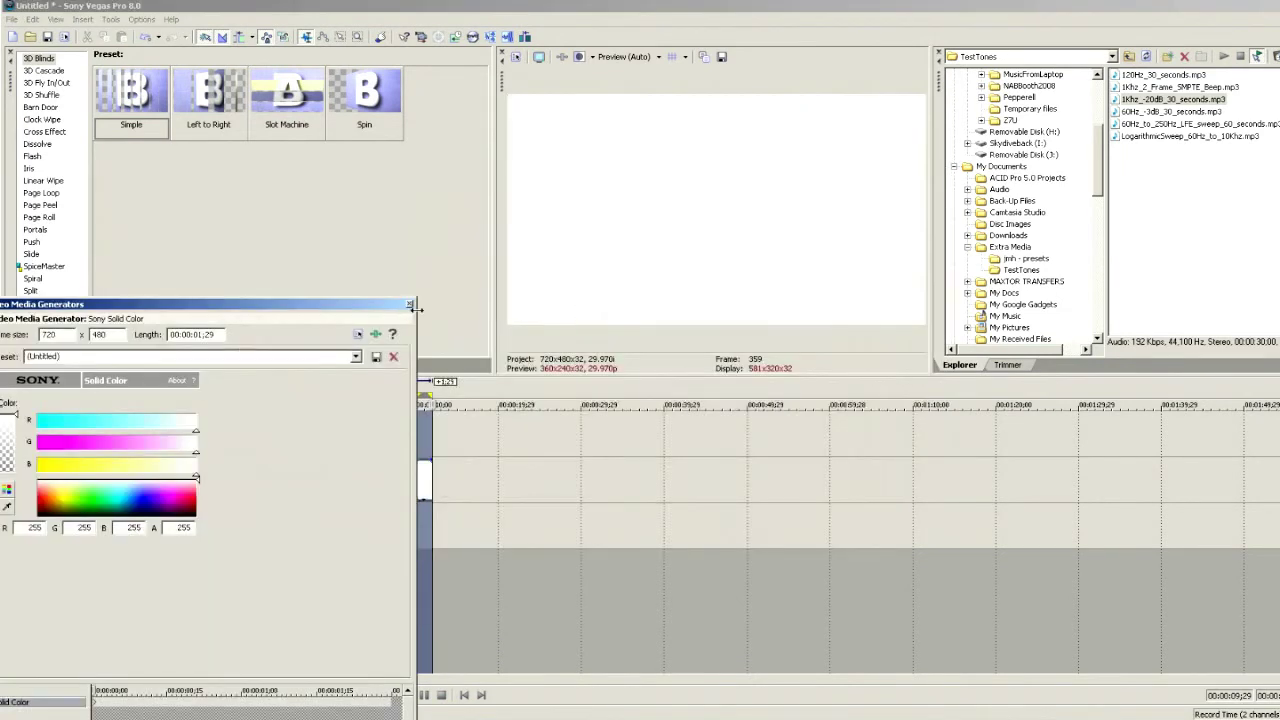
pyautogui.click(356, 357)
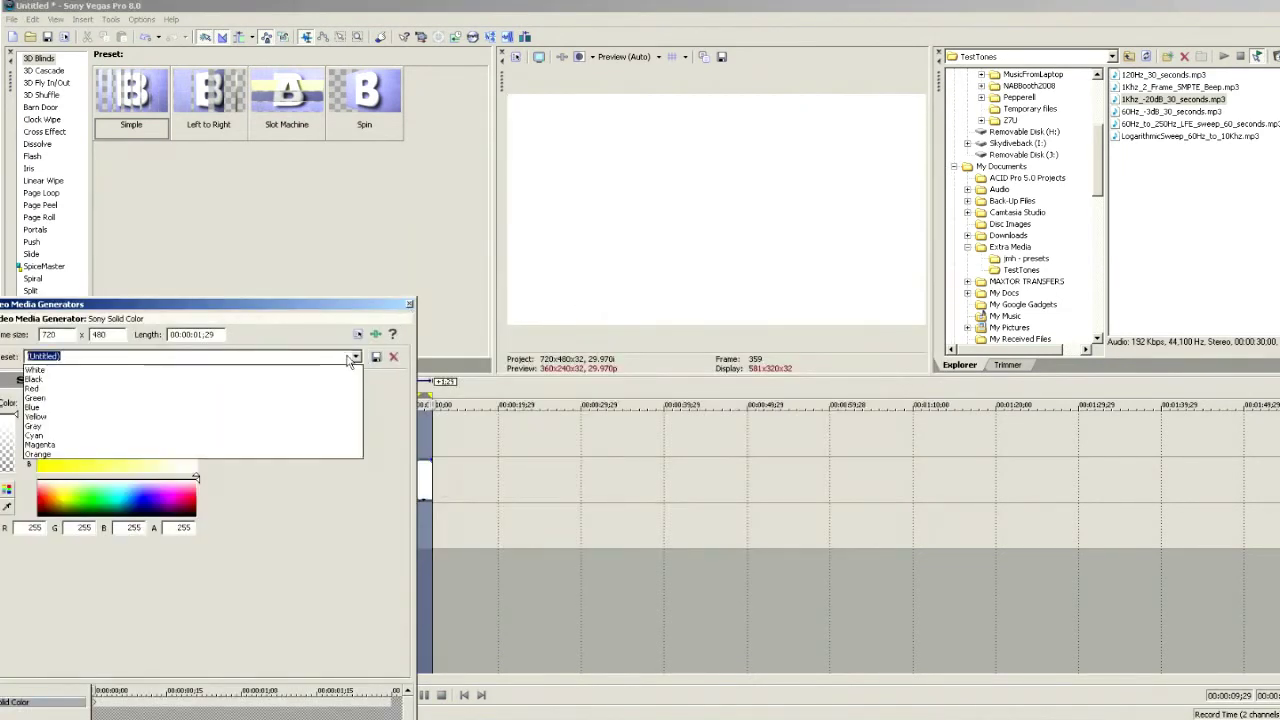
pyautogui.click(306, 380)
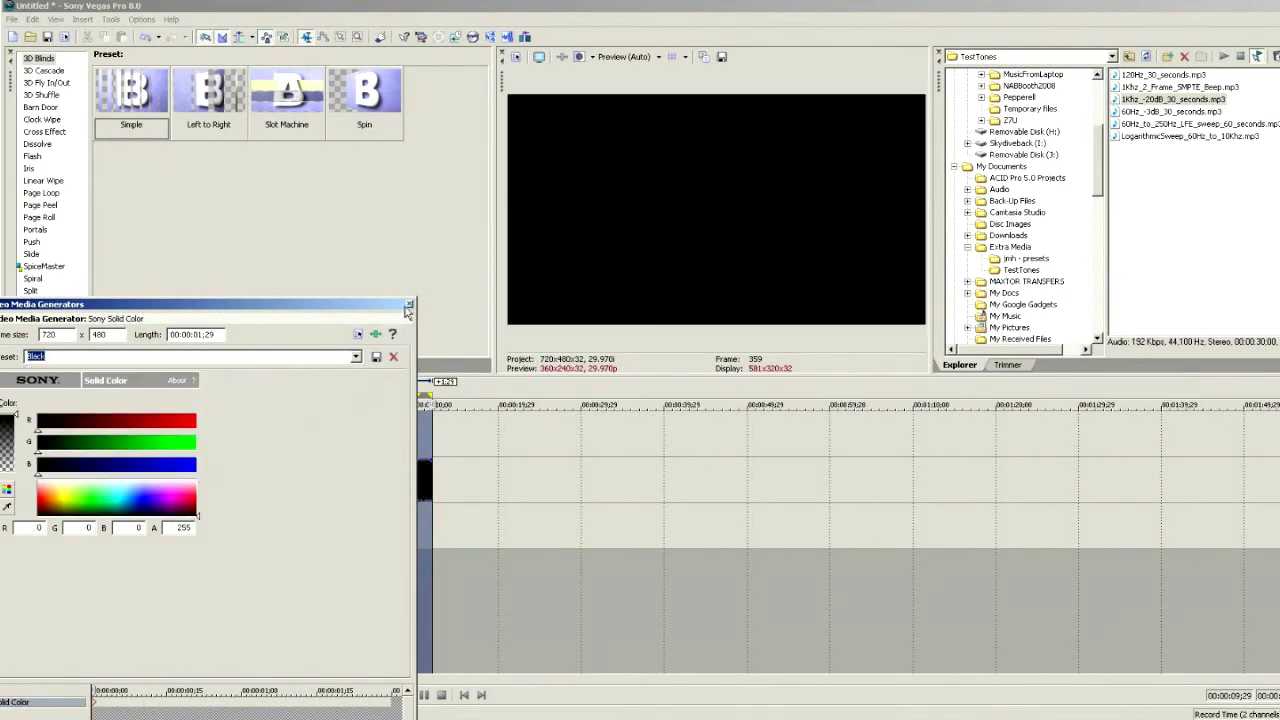
pyautogui.click(408, 304)
pyautogui.click(398, 558)
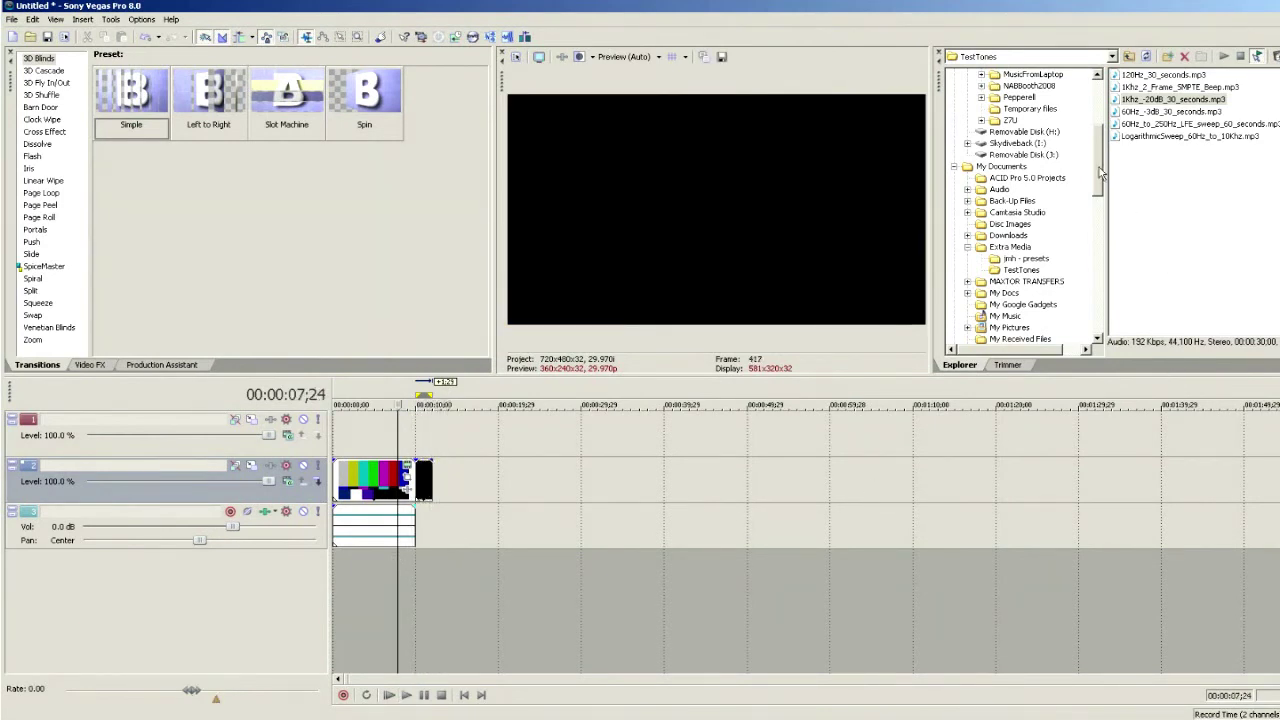
pyautogui.press('space')
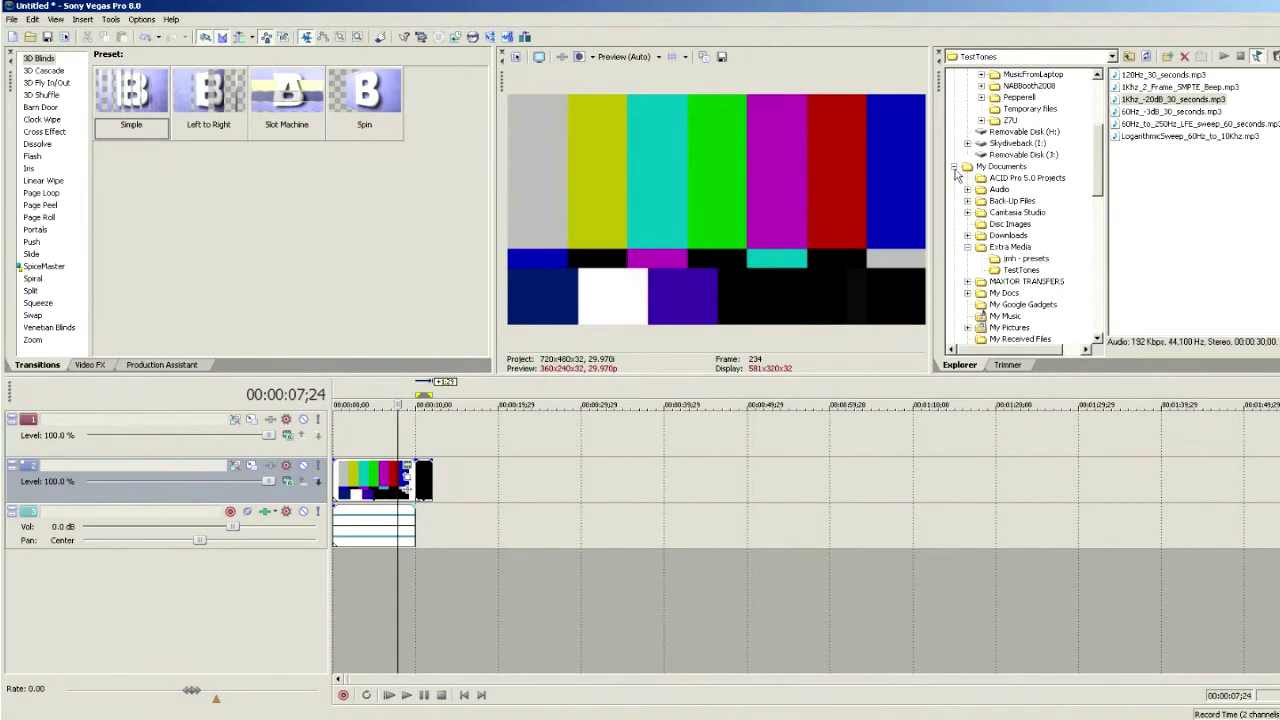
# Preview RF110H.mov from the Reel Fire HD Clips folder, and place RF002H.mov directly after the black on the second video track.
pyautogui.moveTo(1099, 188); pyautogui.dragTo(1113, 224)
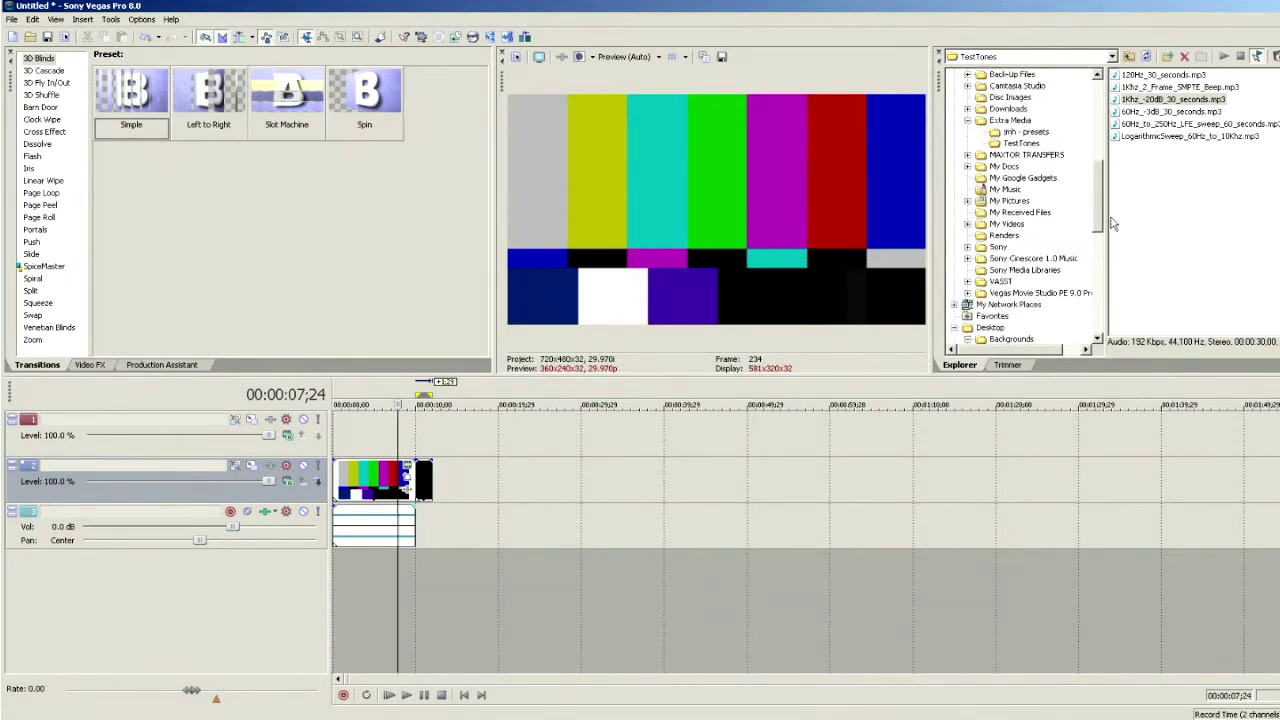
pyautogui.moveTo(1103, 228); pyautogui.dragTo(1117, 330)
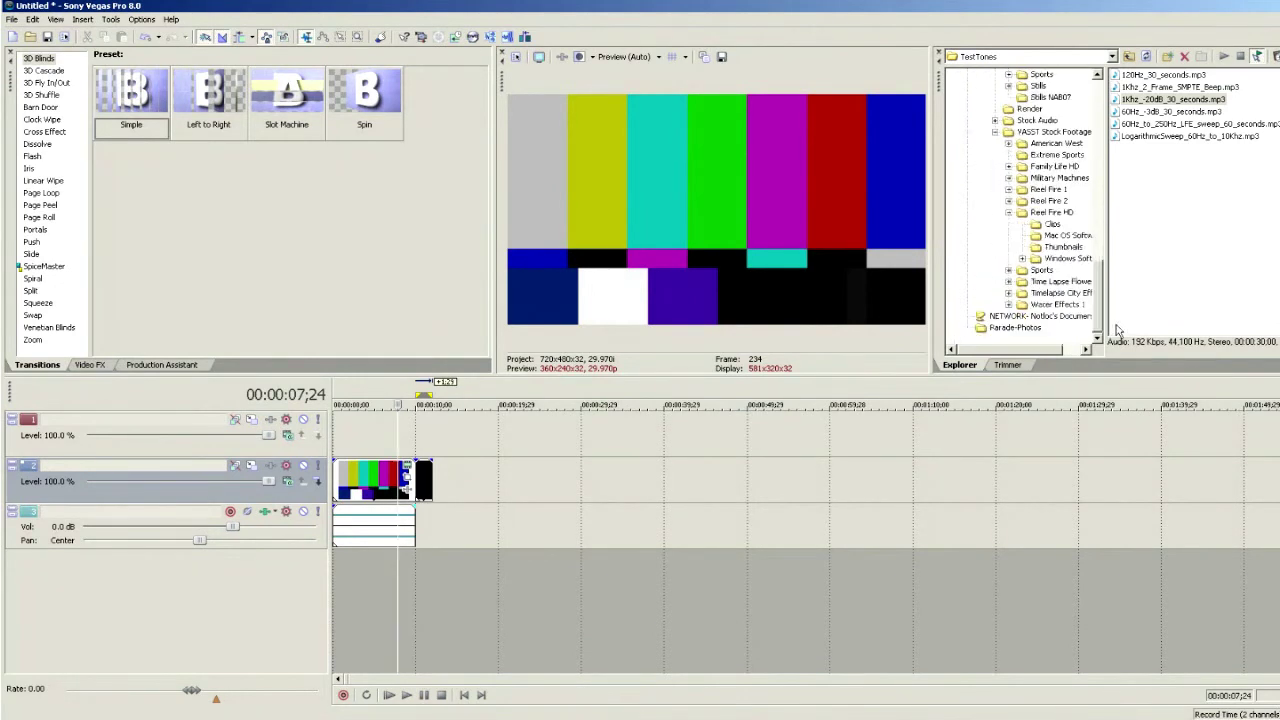
pyautogui.click(1051, 225)
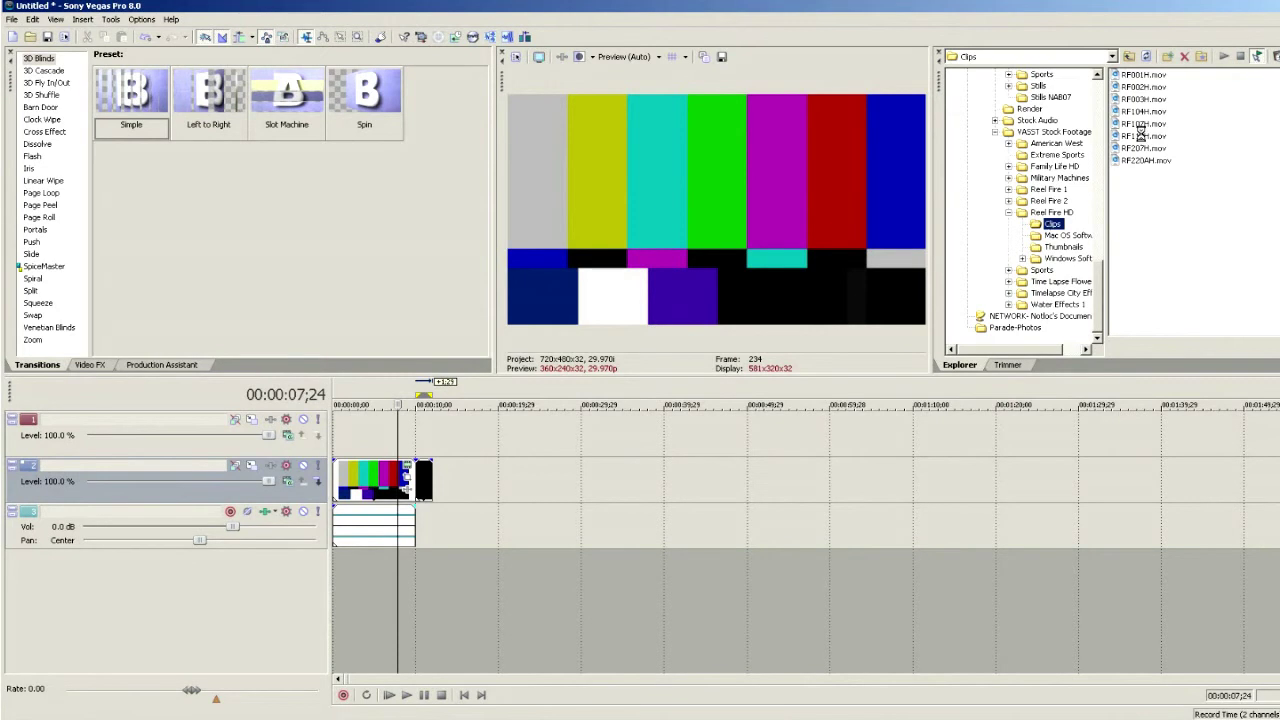
pyautogui.click(1142, 136)
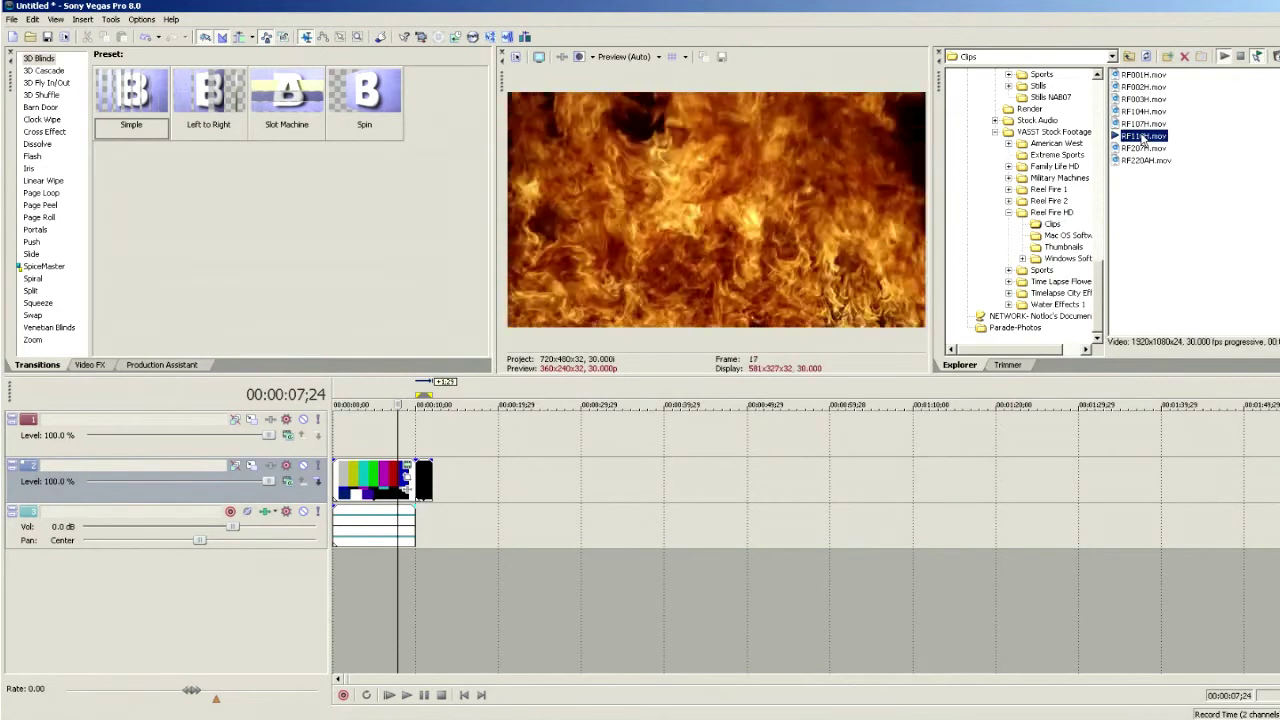
pyautogui.click(1137, 88)
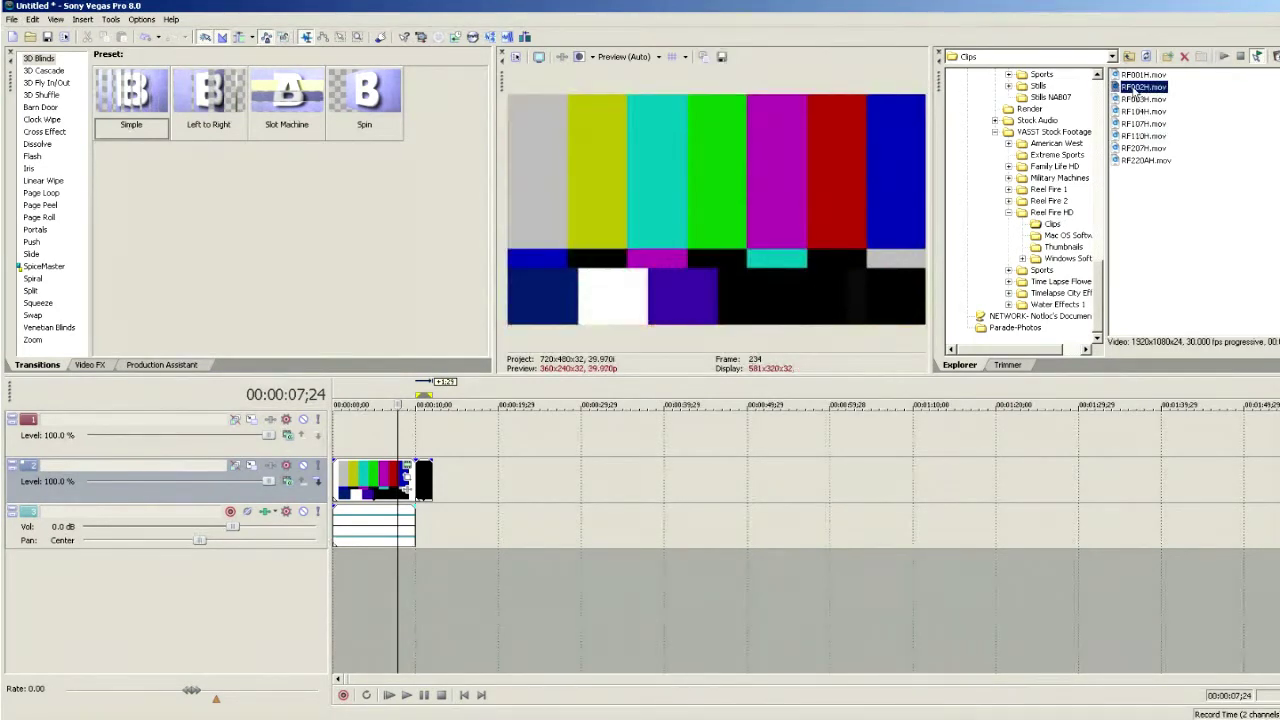
pyautogui.moveTo(1143, 87); pyautogui.dragTo(446, 508)
# Play the timeline from within the black event through the fire clip.
pyautogui.click(423, 444)
pyautogui.press('space')
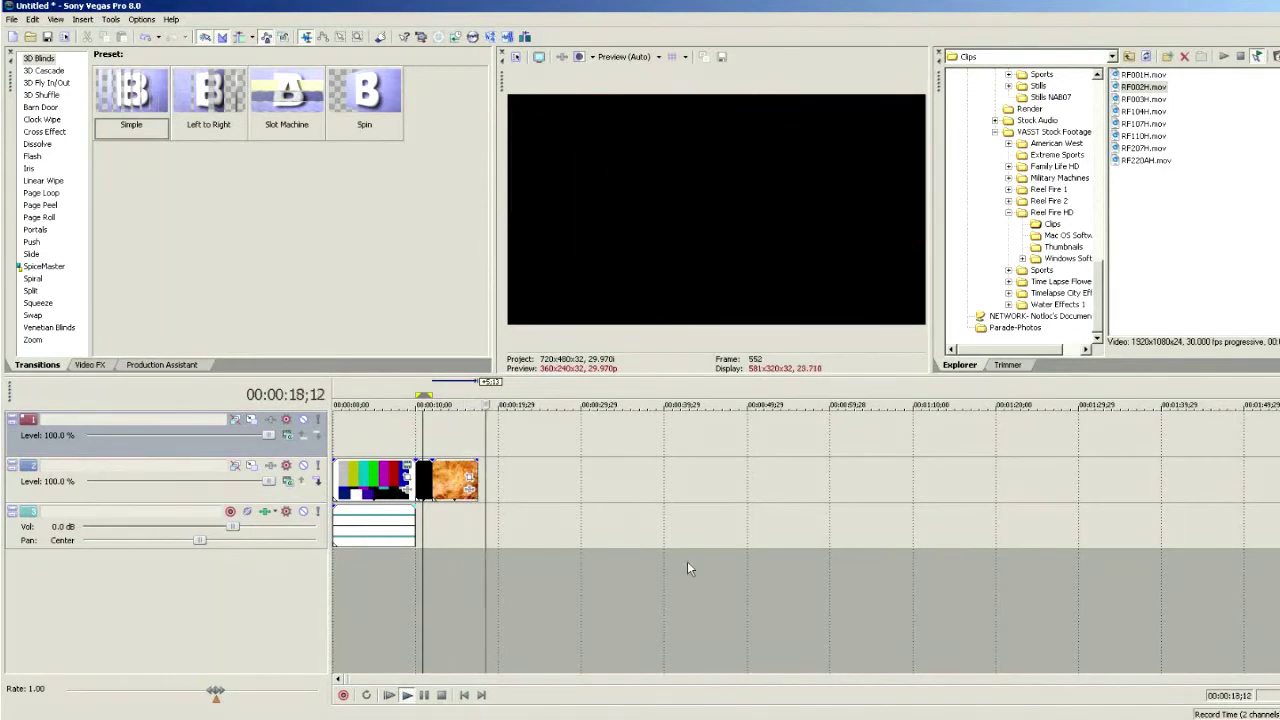
pyautogui.press('space')
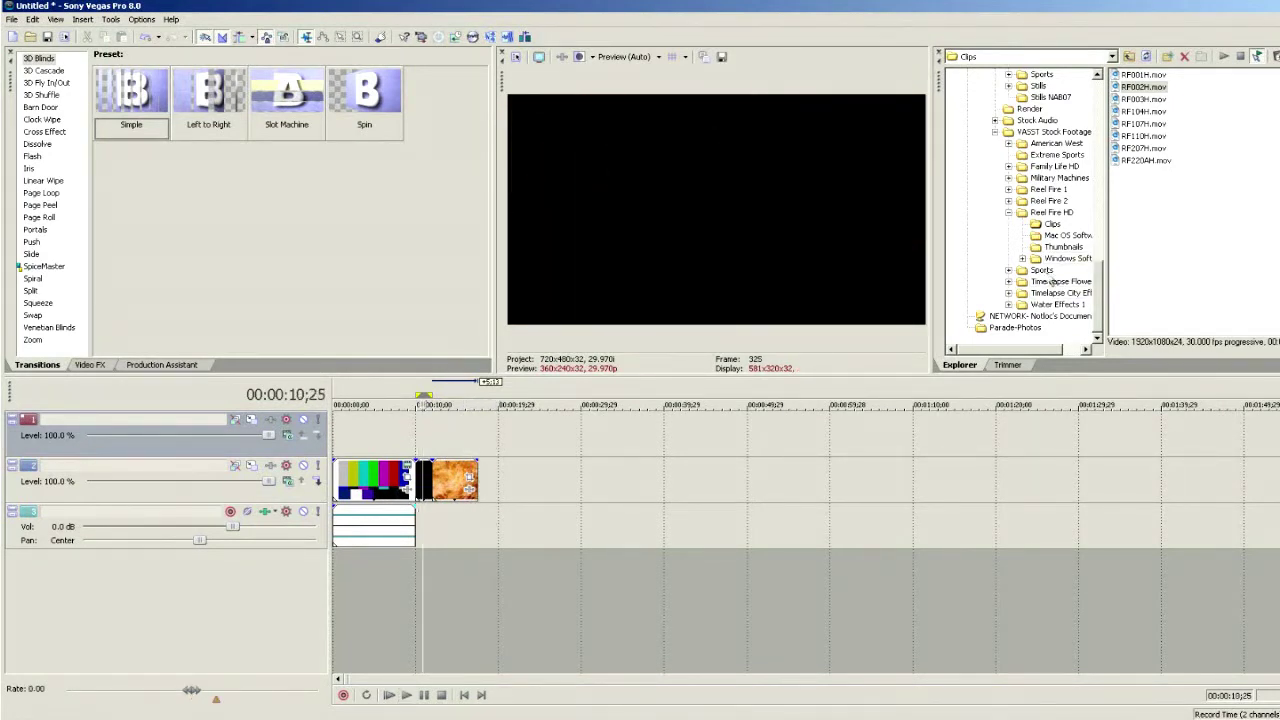
# Add Big Push.mp3 from the Sports Extreme folder to the test tone's audio track, starting where the fire clip begins.
pyautogui.click(1043, 271)
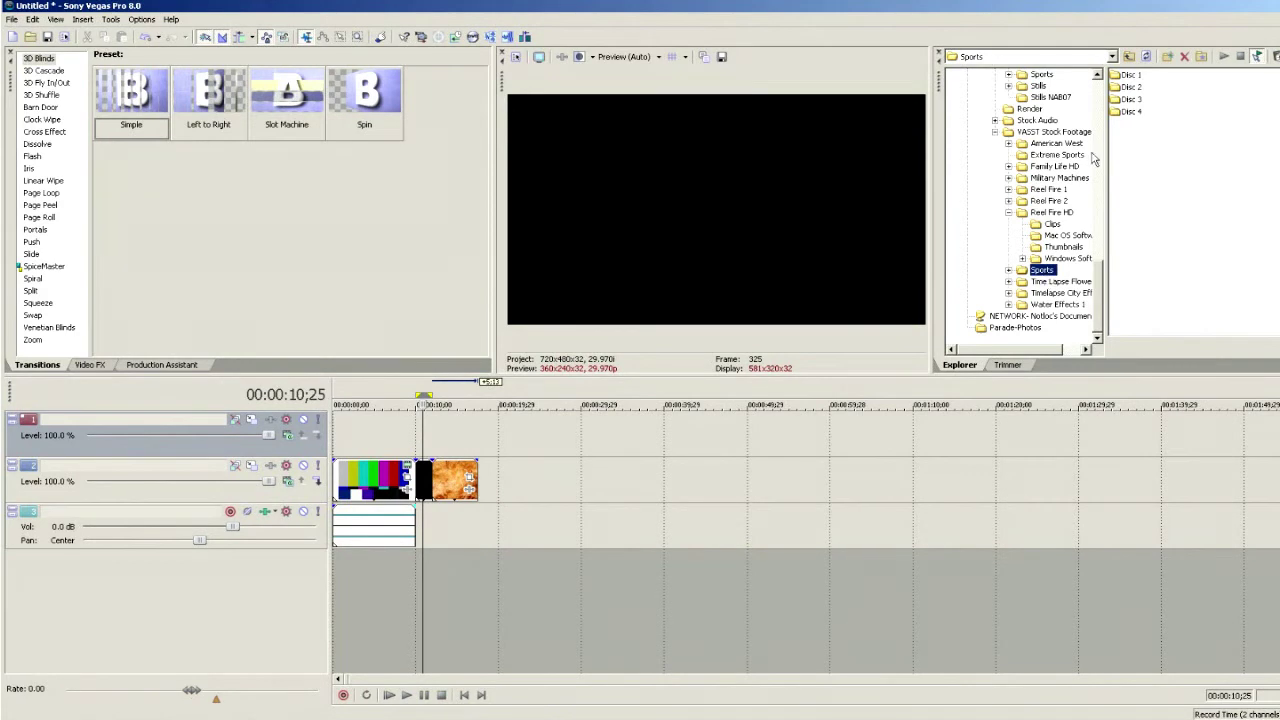
pyautogui.doubleClick(1120, 100)
pyautogui.click(1131, 76)
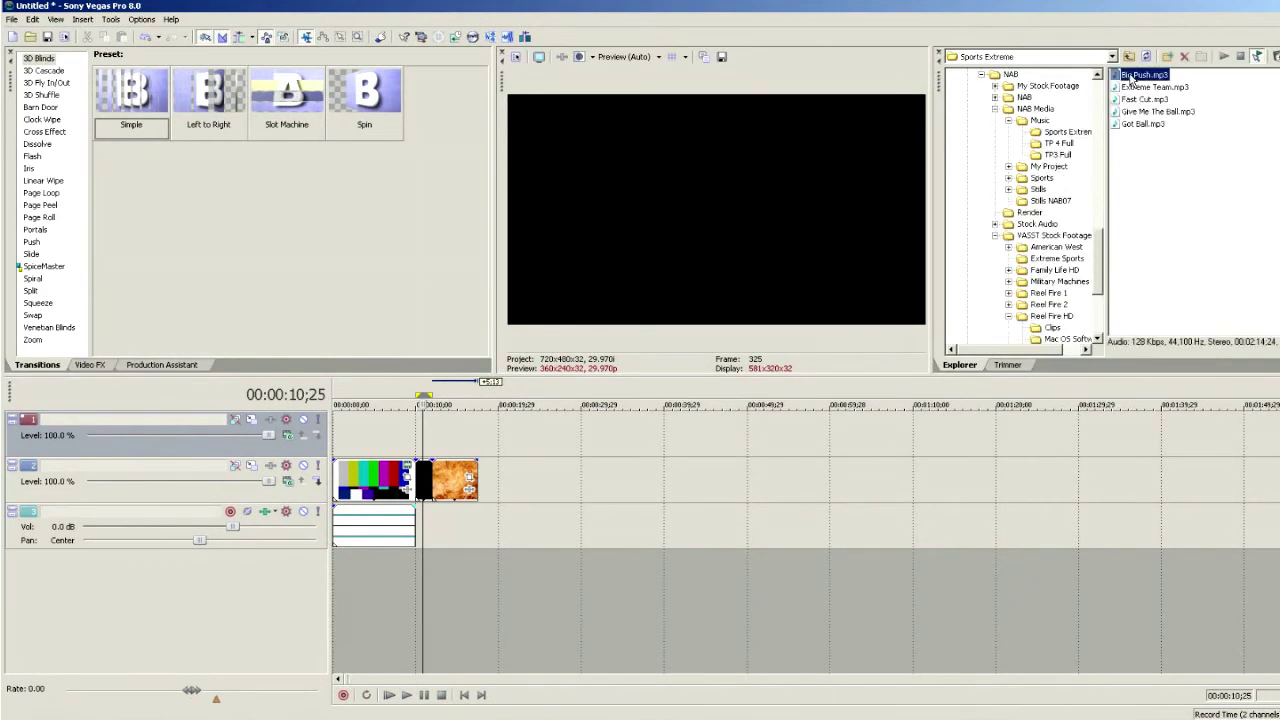
pyautogui.moveTo(1131, 76); pyautogui.dragTo(487, 668)
pyautogui.moveTo(447, 608); pyautogui.dragTo(446, 543)
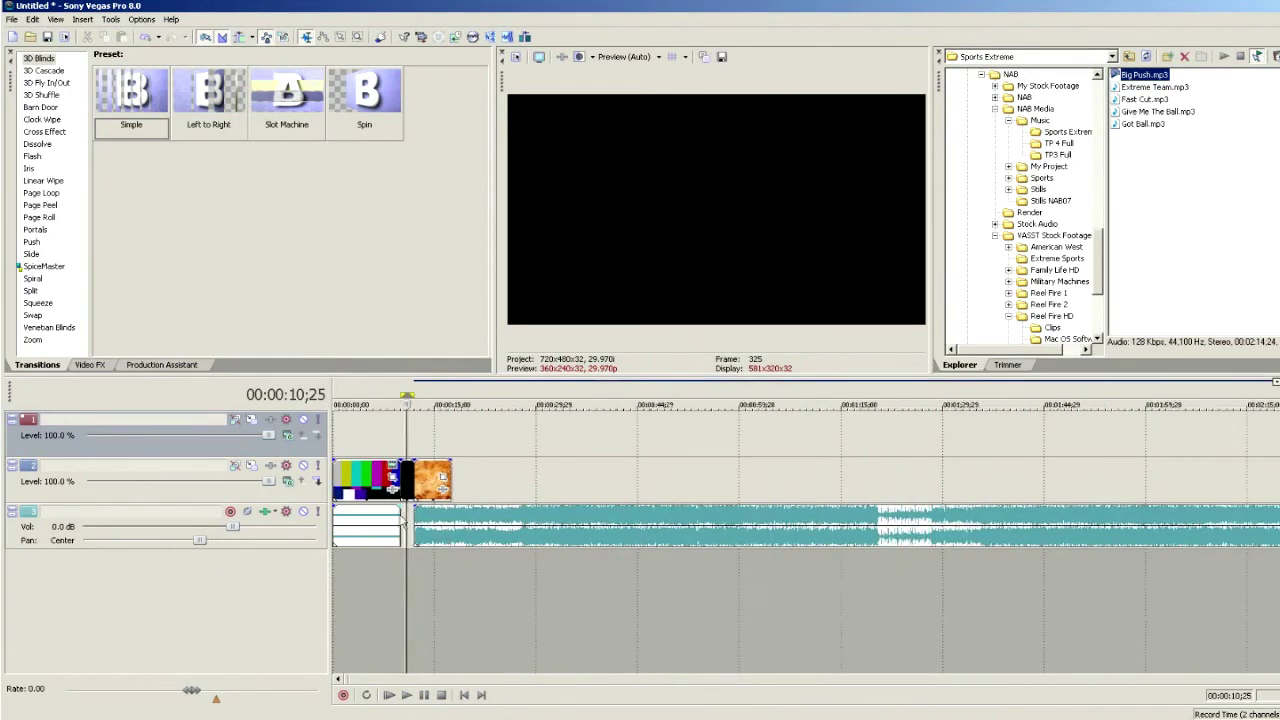
# Play the timeline from near the end of the bars through the black, fire clip and music.
pyautogui.click(390, 566)
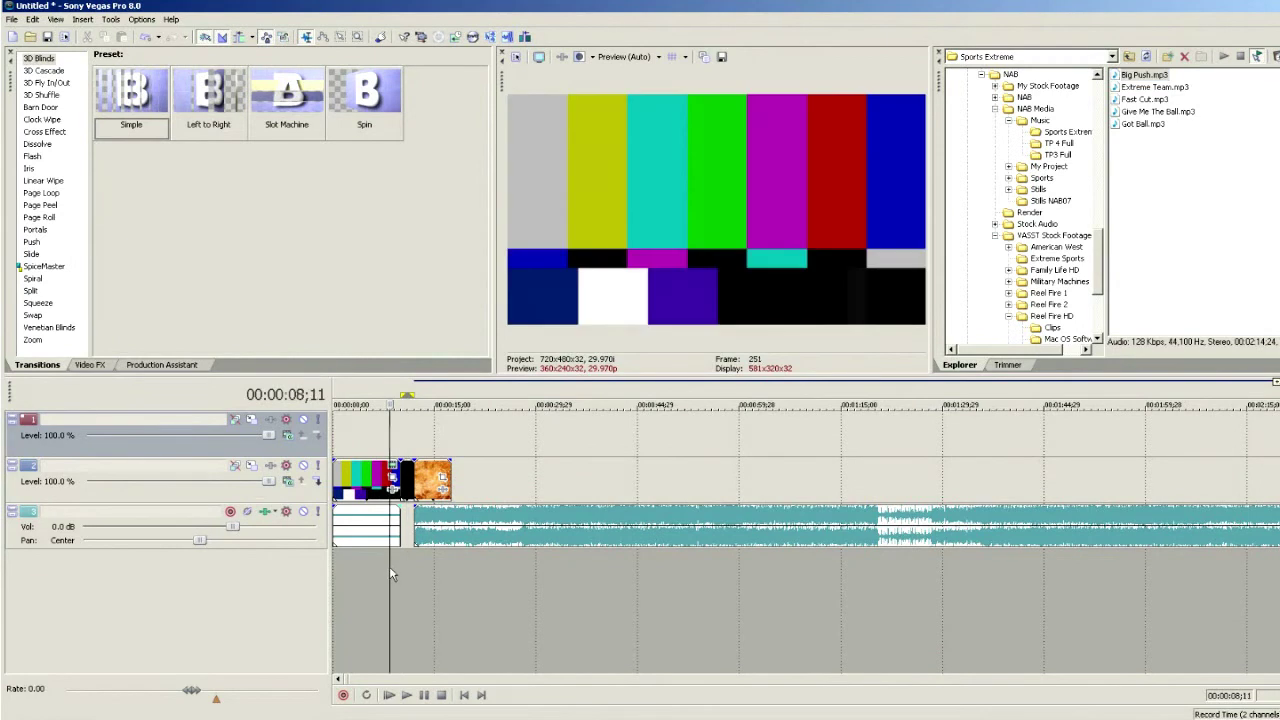
pyautogui.press('space')
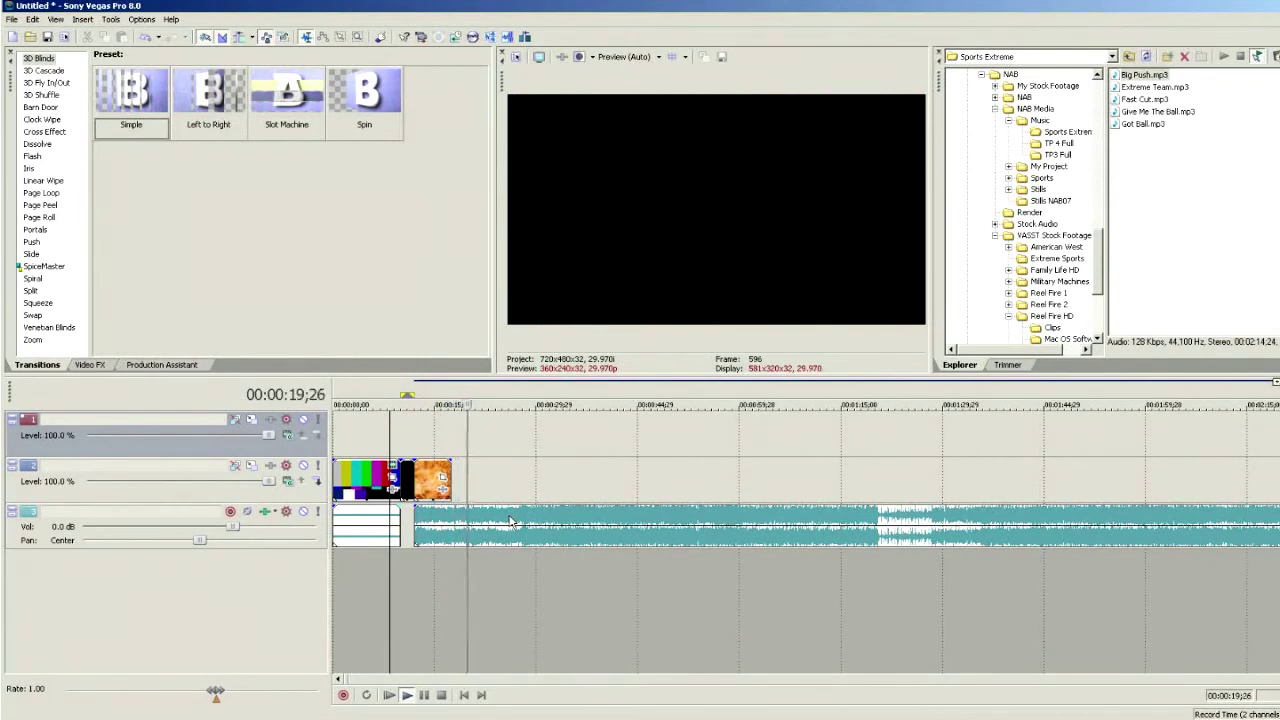
pyautogui.press('space')
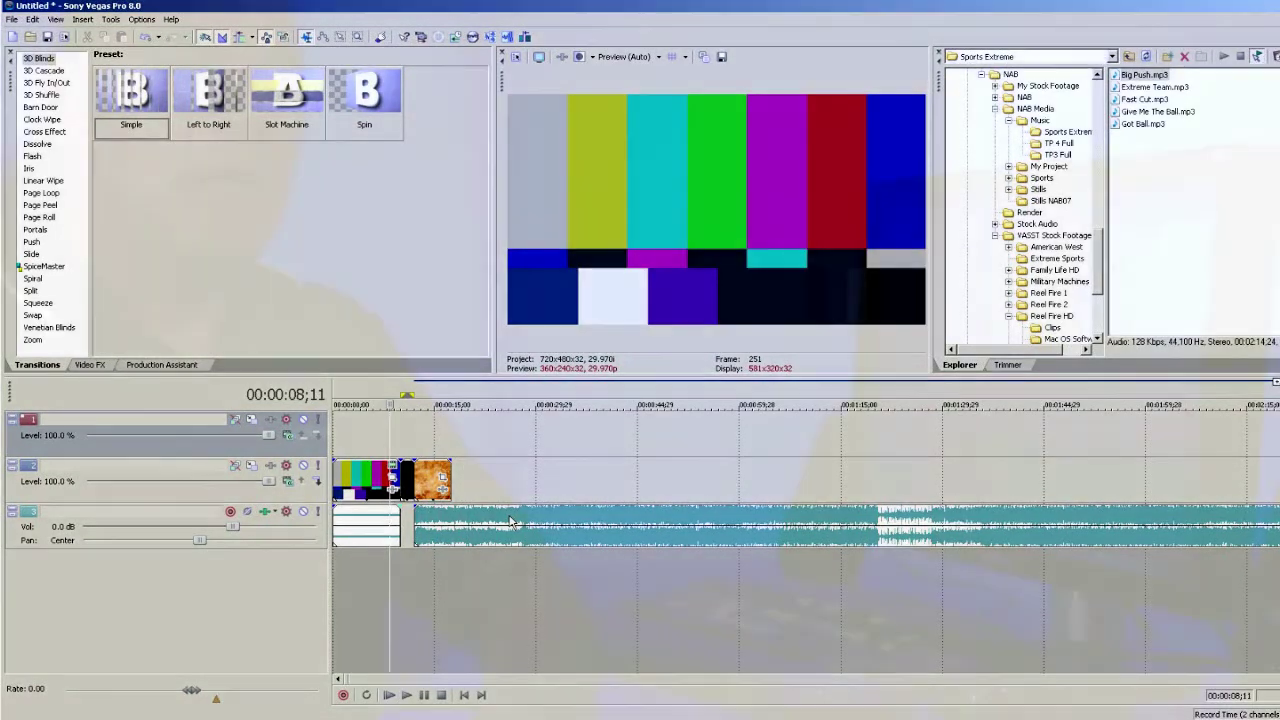
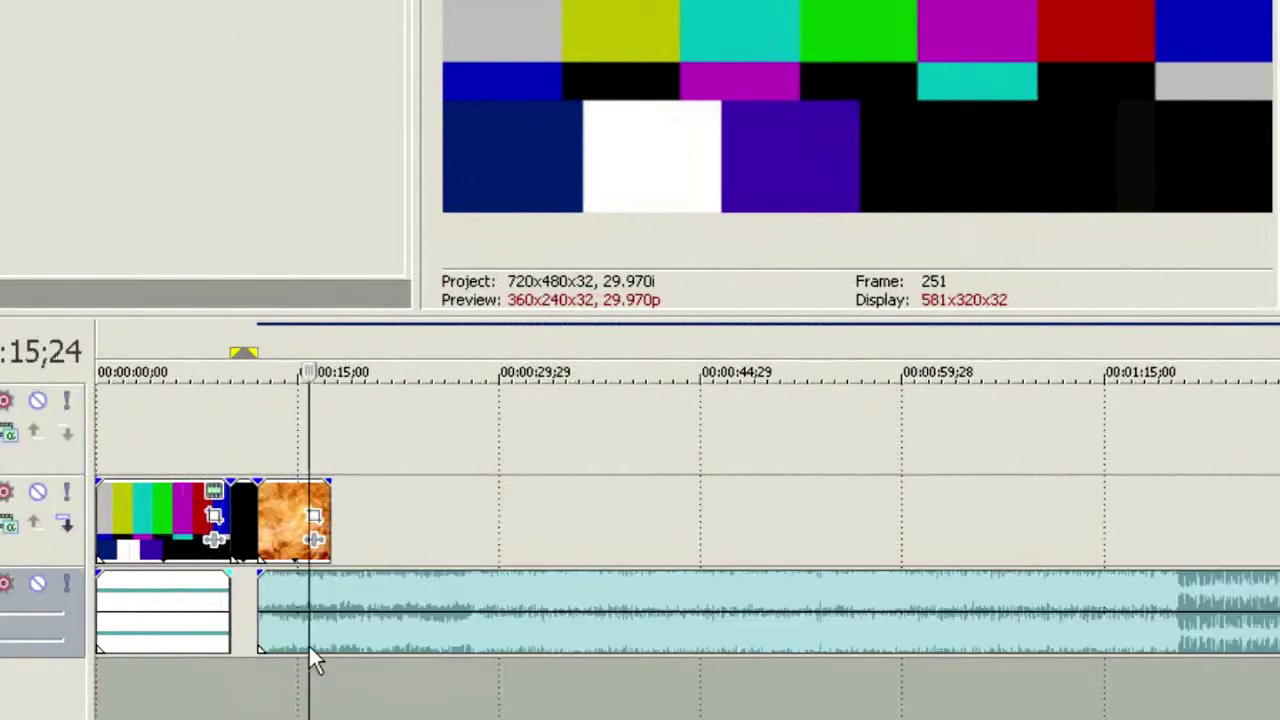
# Play the timeline from near the end of the fire clip and place 16 markers on the music's beats during playback.
pyautogui.press('space')
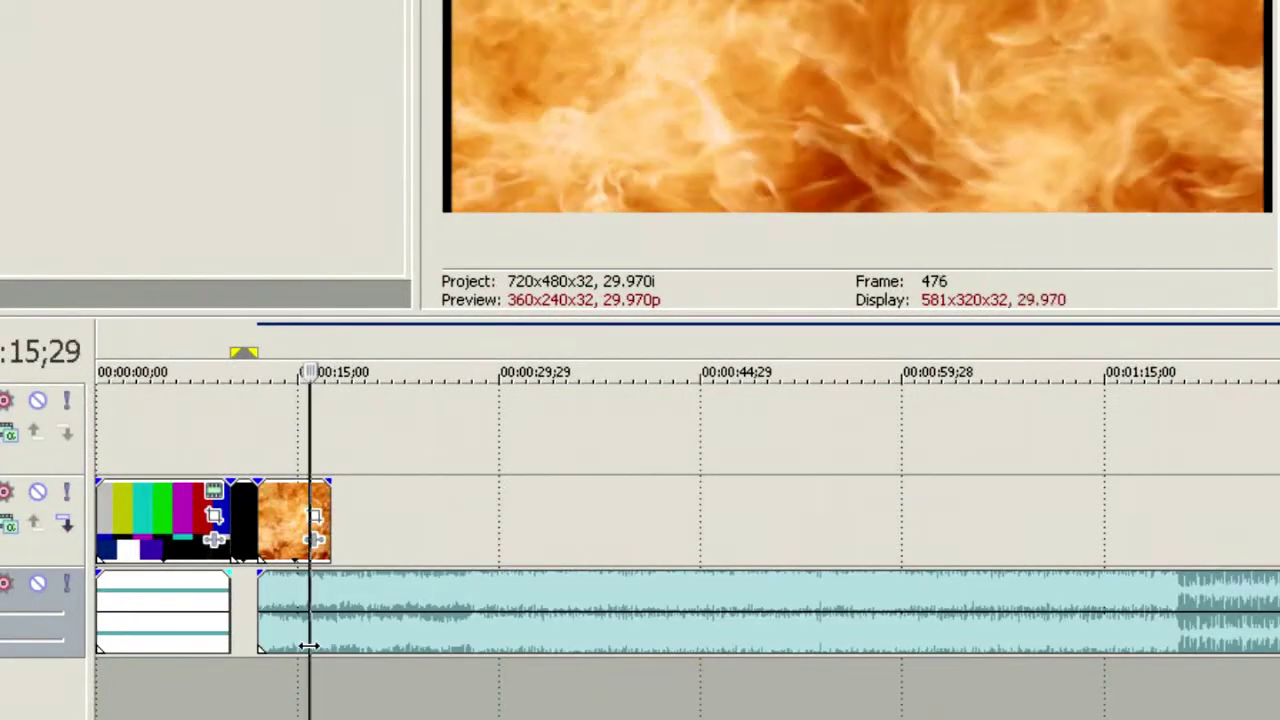
pyautogui.press('m')
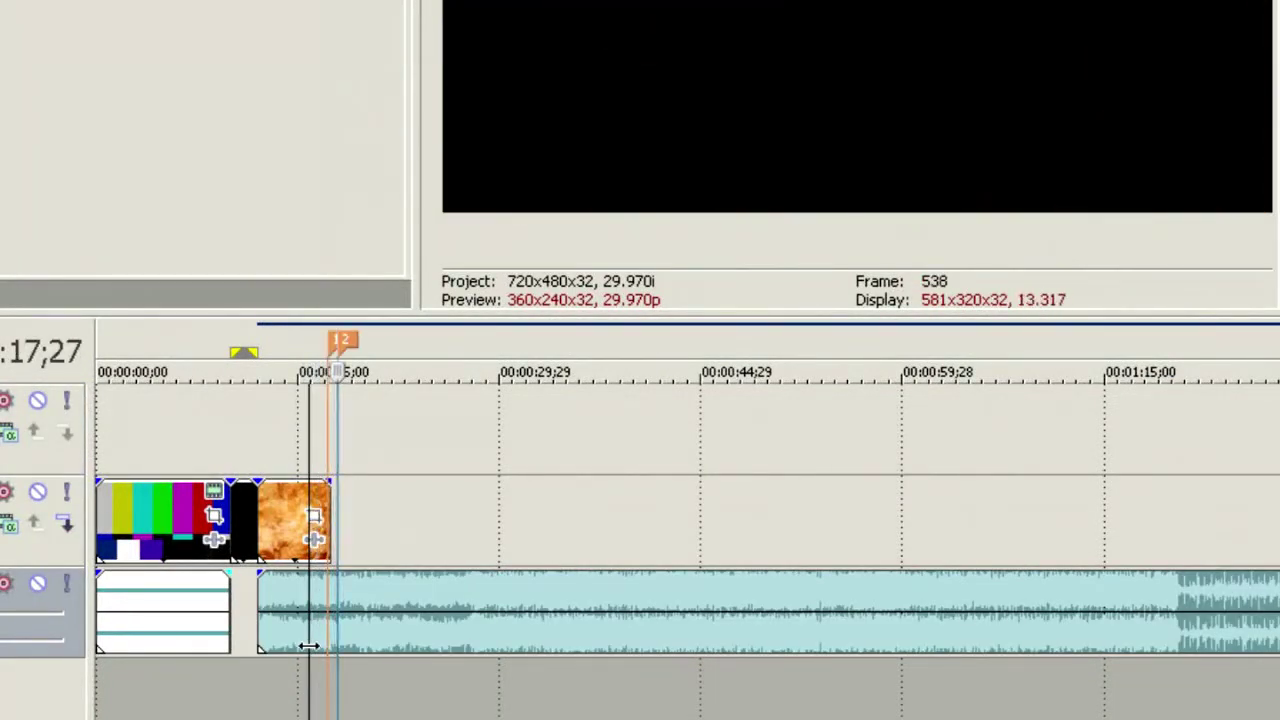
pyautogui.press('m')
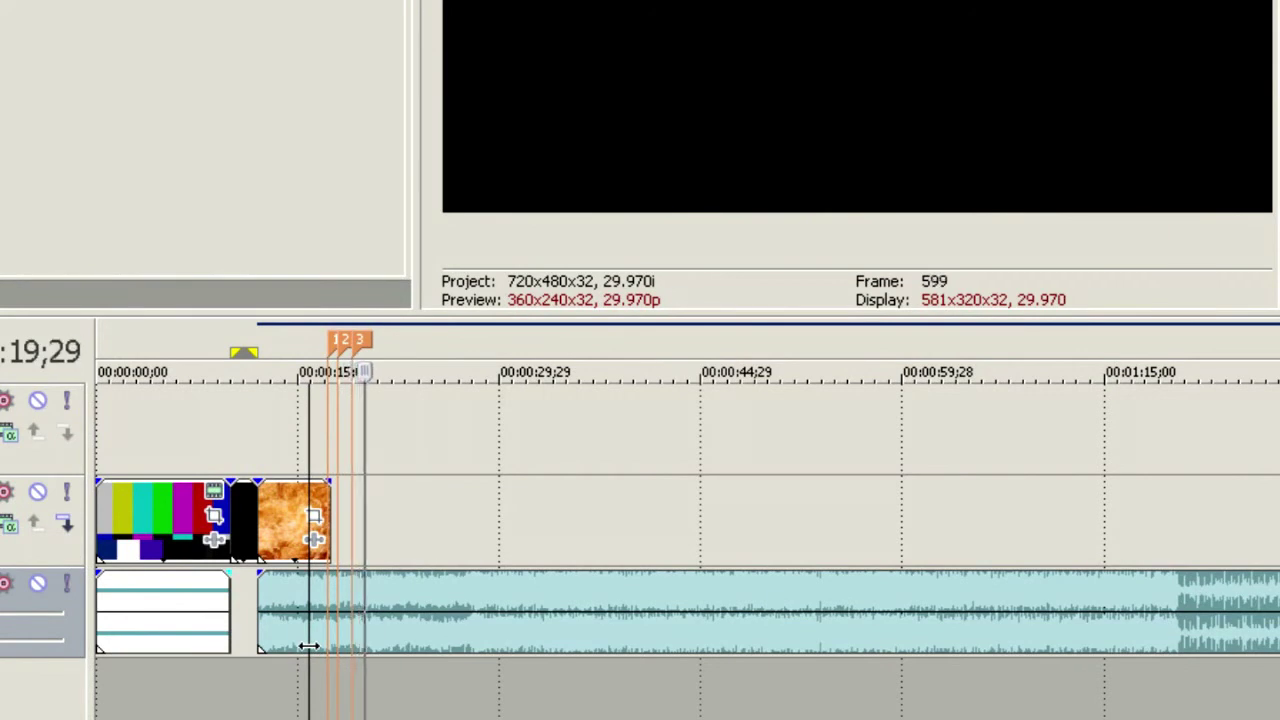
pyautogui.press('m')
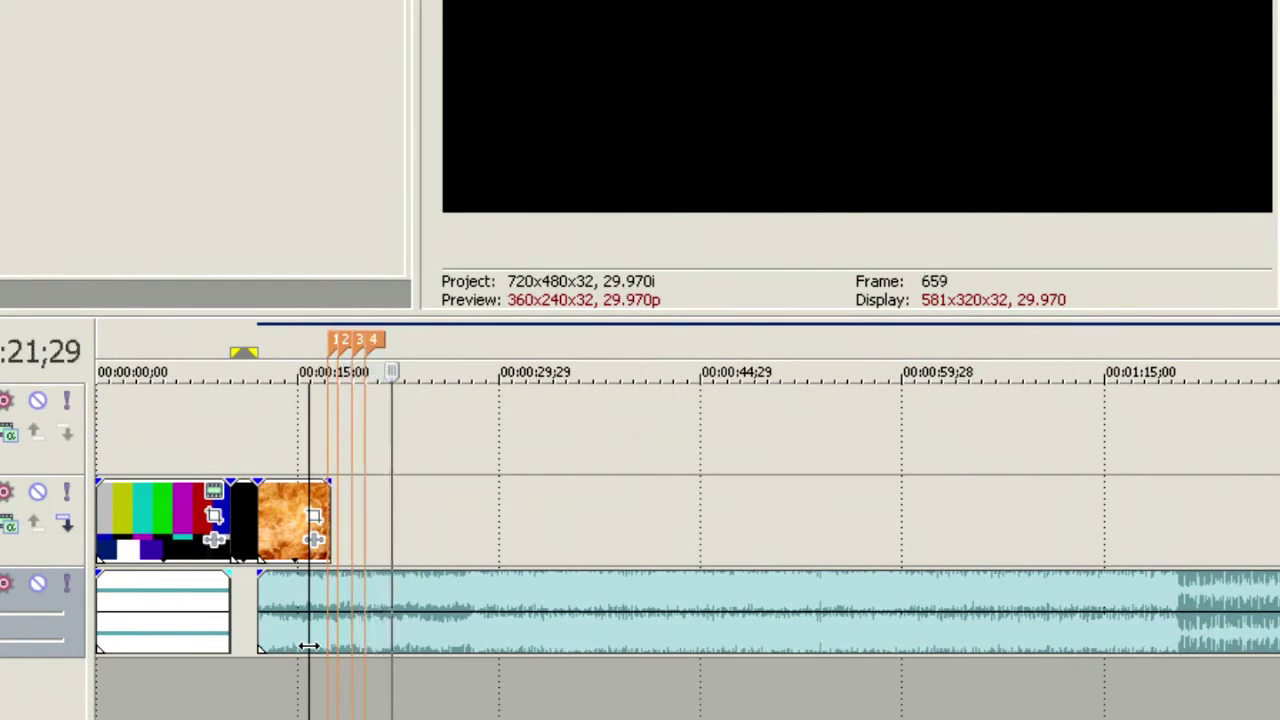
pyautogui.press('m')
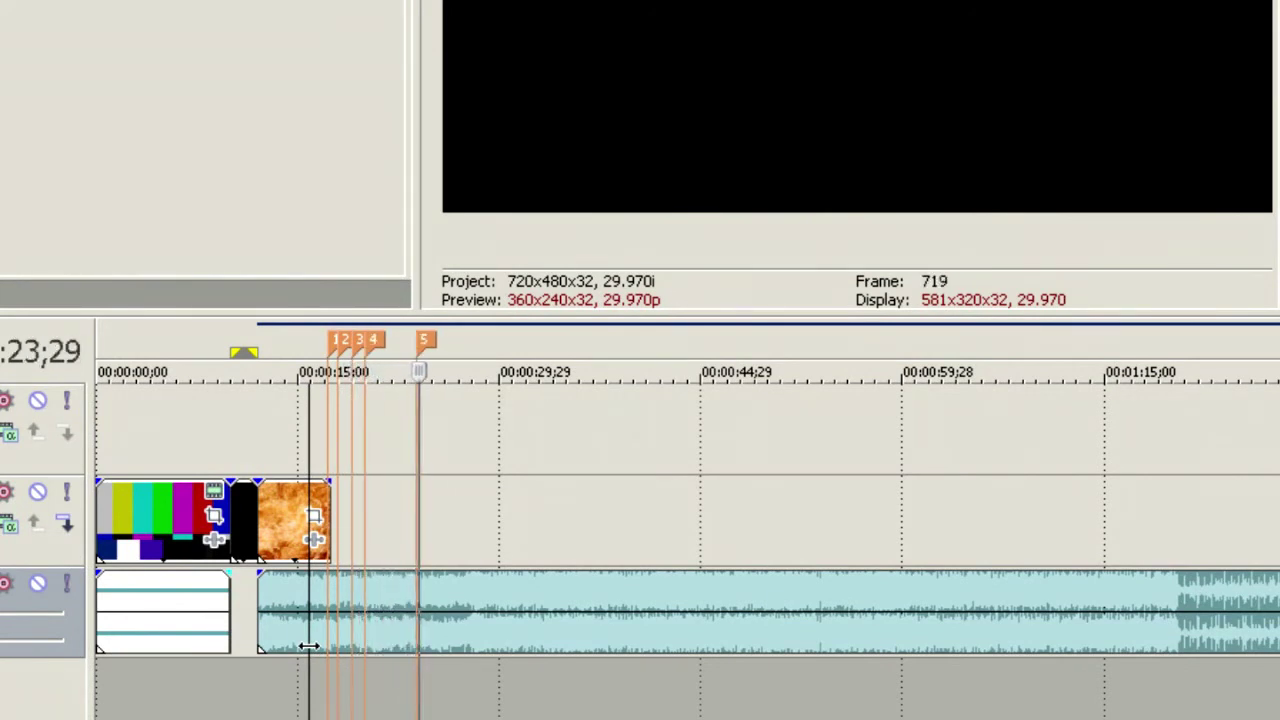
pyautogui.press('m')
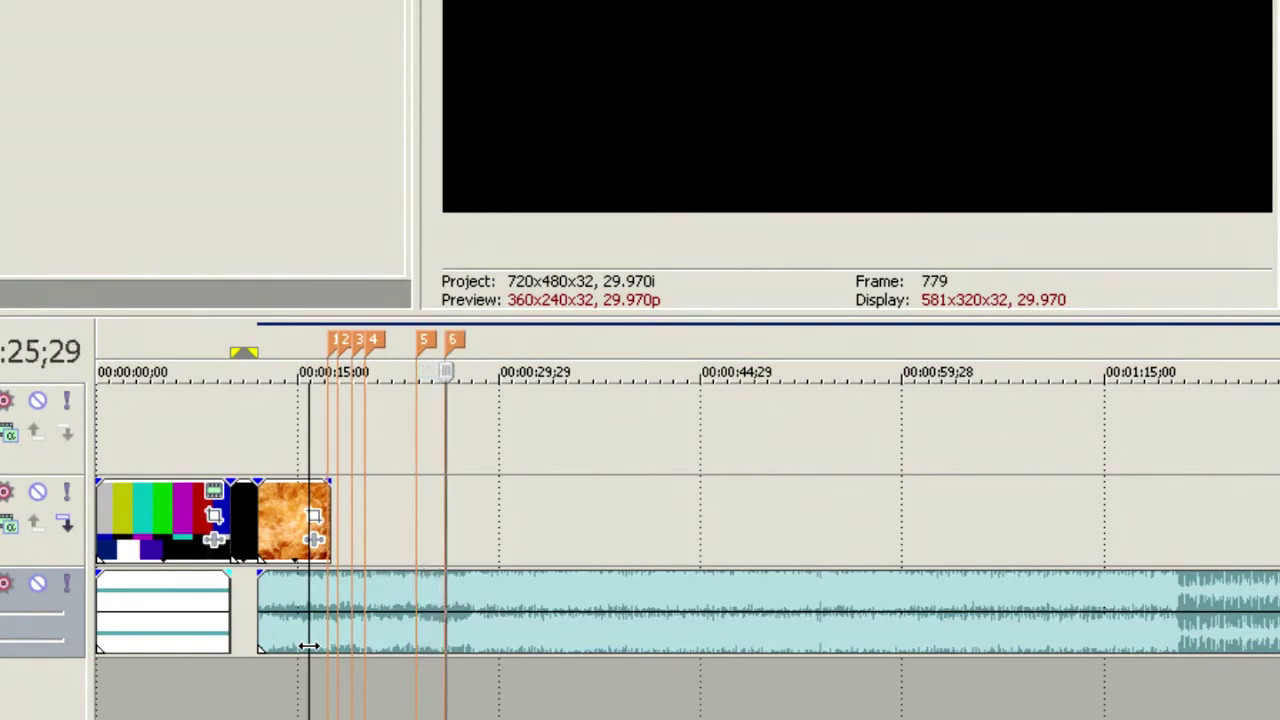
pyautogui.press('m')
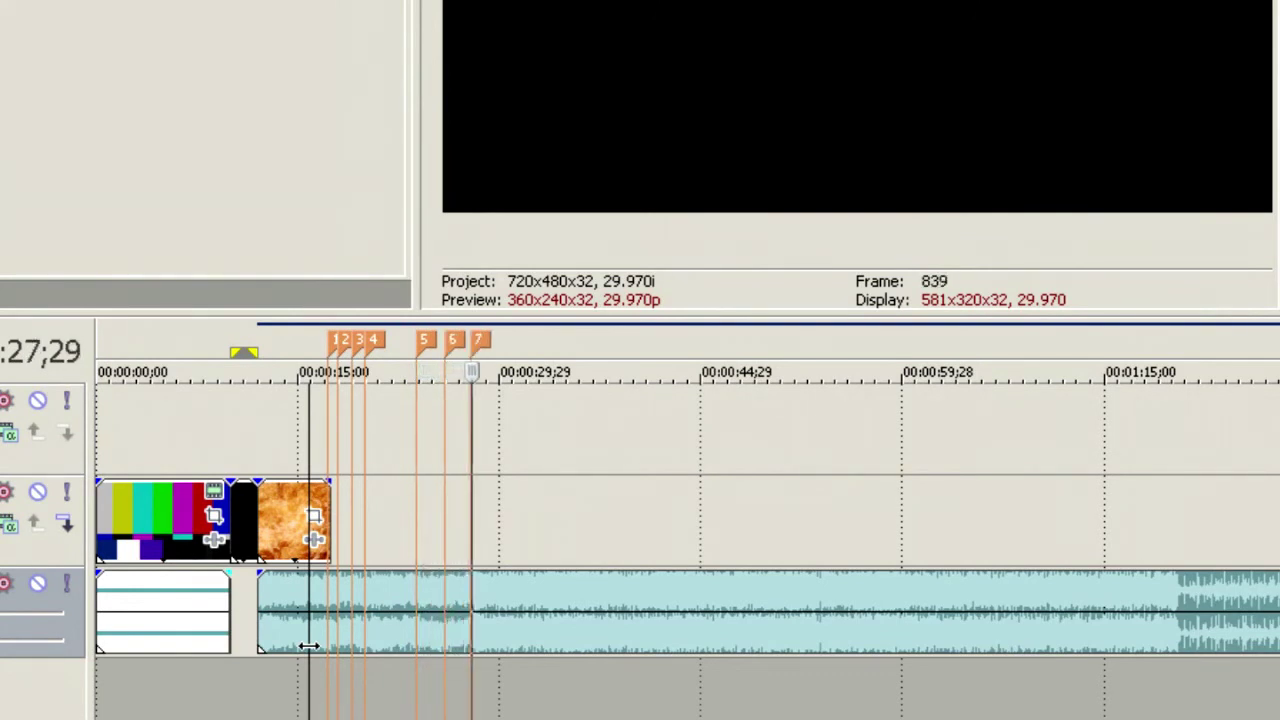
pyautogui.press('m')
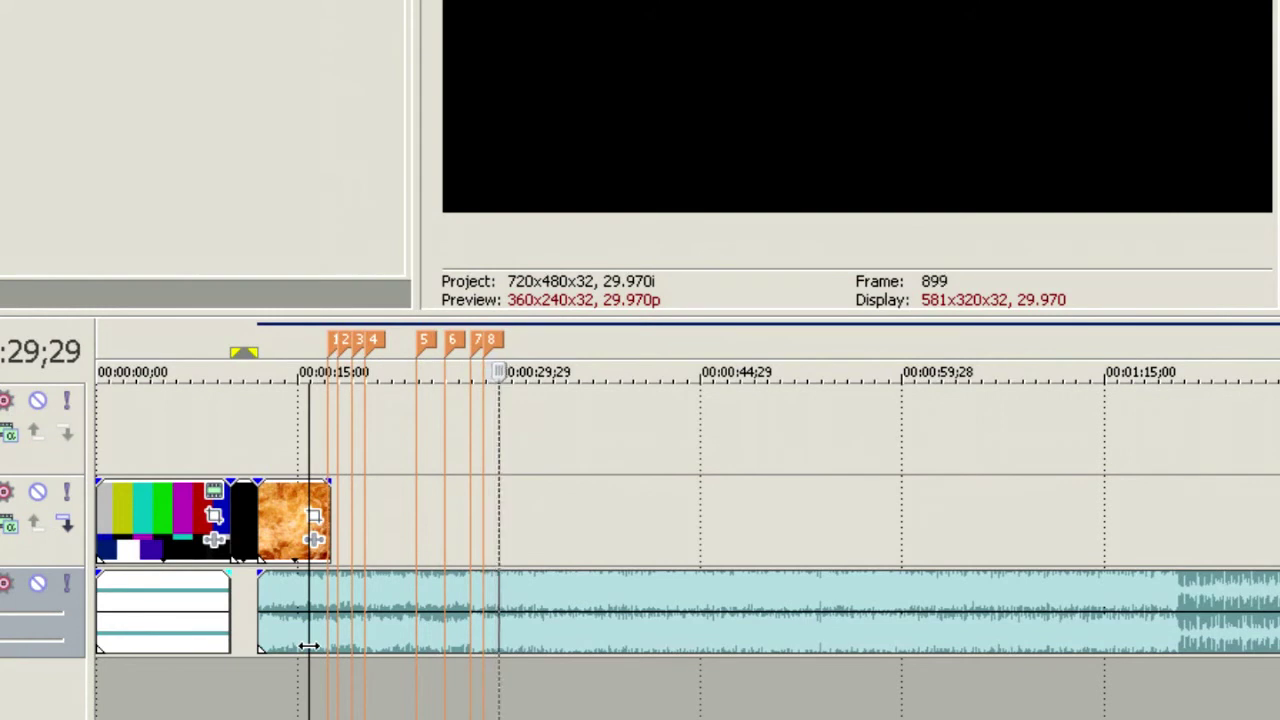
pyautogui.press('m')
pyautogui.press('m')
pyautogui.press('m')
pyautogui.press('m')
pyautogui.press('m')
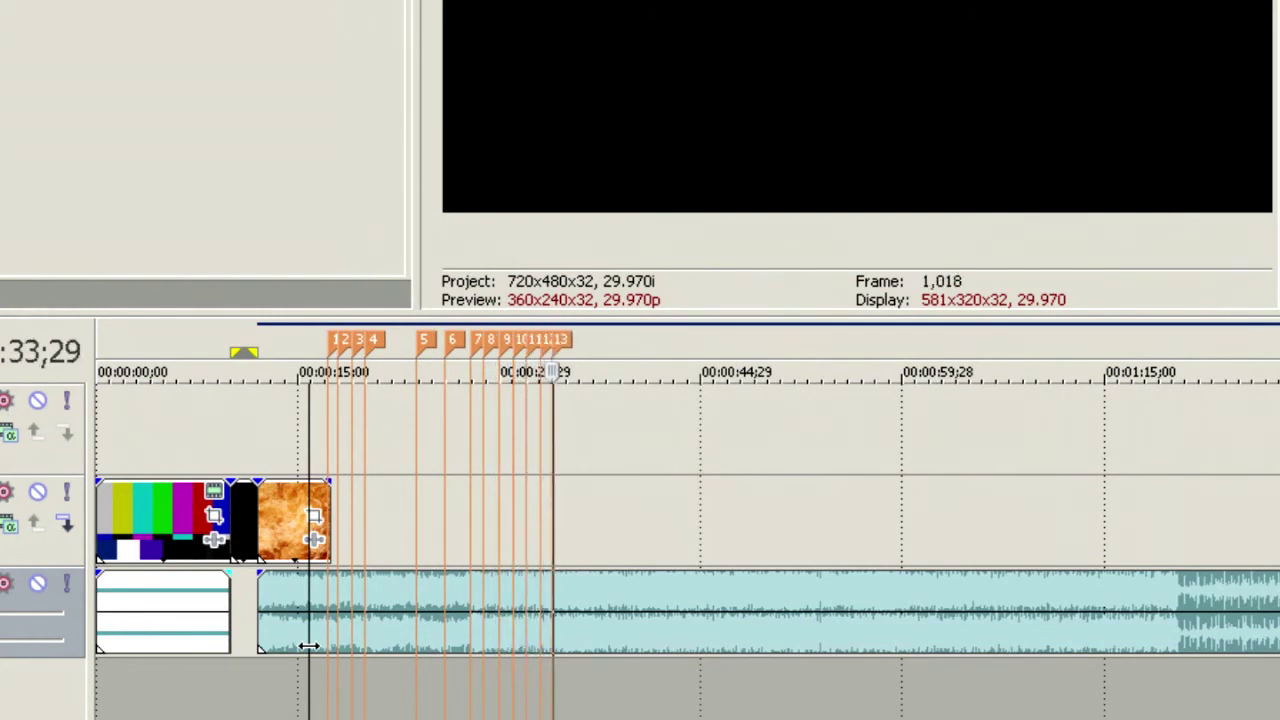
pyautogui.press('m')
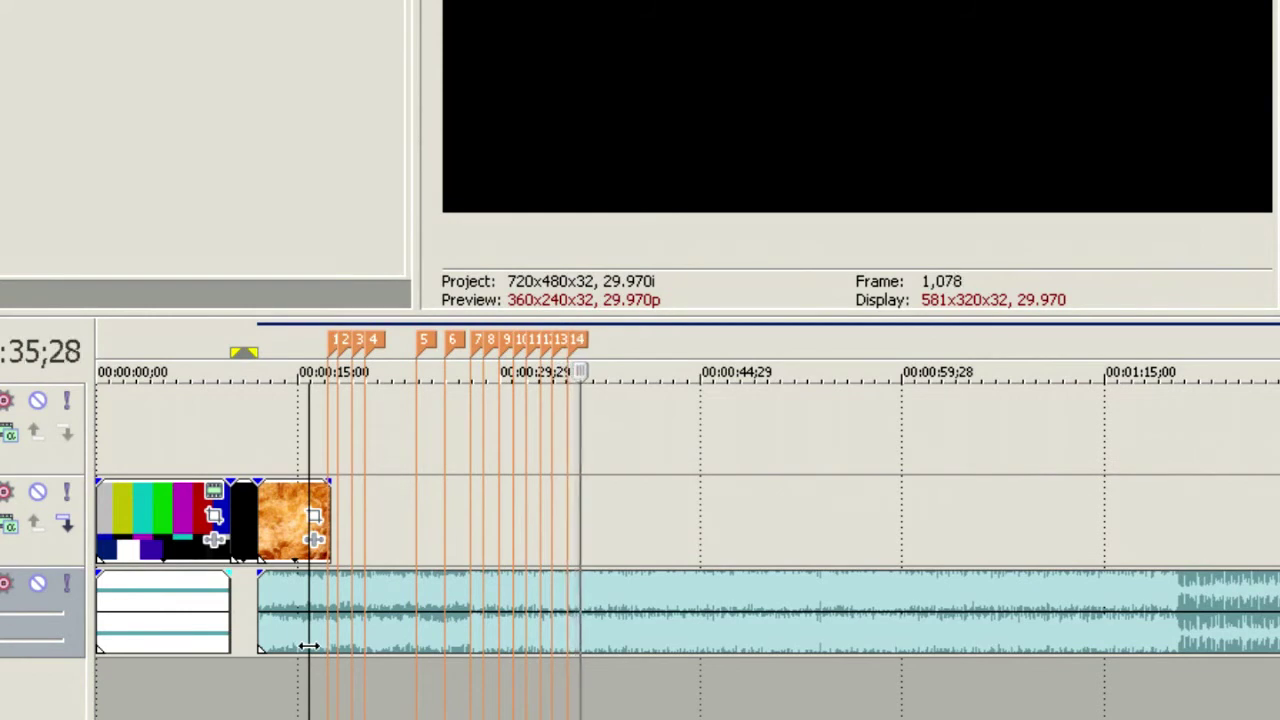
pyautogui.press('m')
pyautogui.press('m')
pyautogui.press('space')
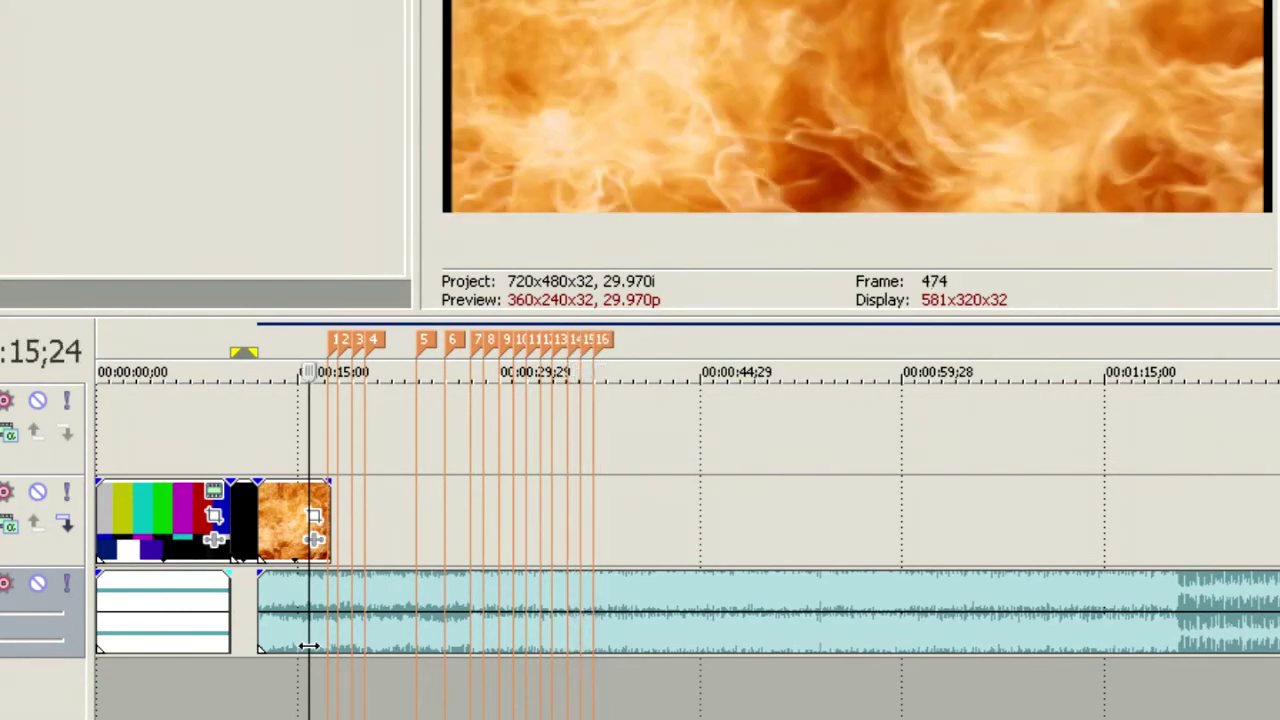
# Cut the music off at 00:00:44;02 and add a fade-out to its end, starting around marker 16.
pyautogui.click(689, 626)
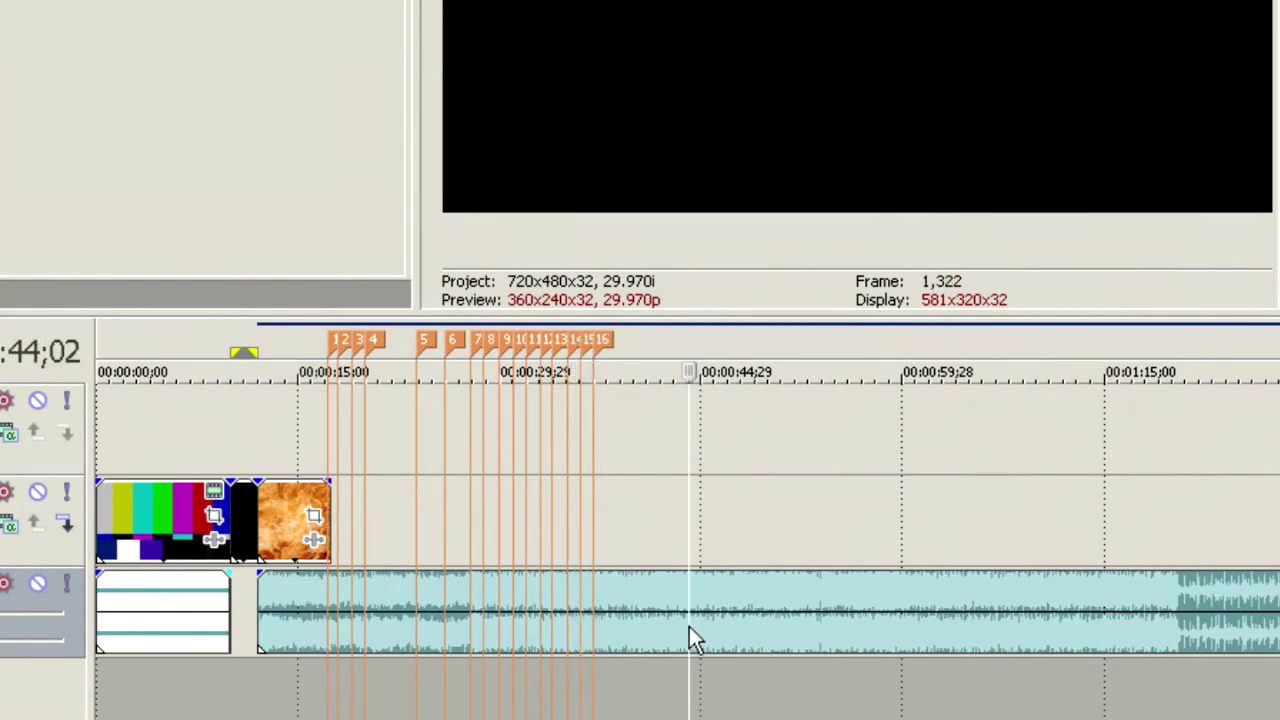
pyautogui.press('s')
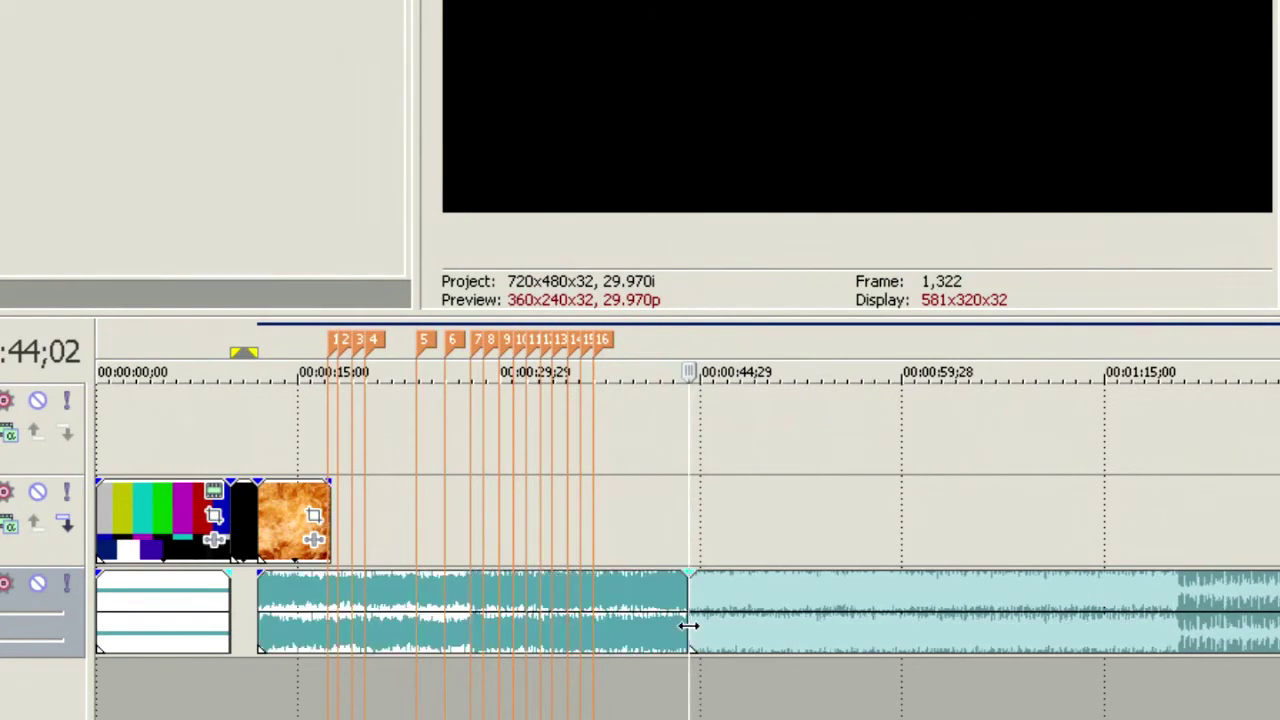
pyautogui.press('Delete')
pyautogui.moveTo(692, 574); pyautogui.dragTo(607, 590)
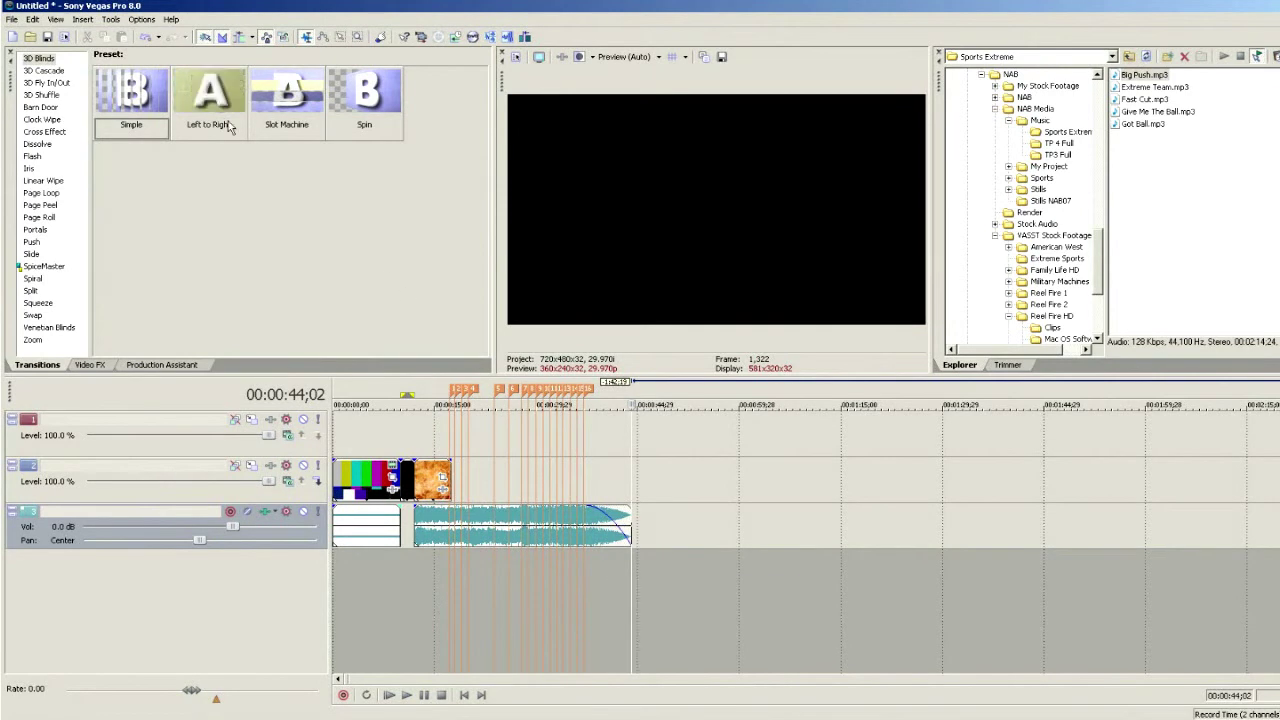
# Save the project as OpeningSegment_with_markers in the Project Templates folder under My Documents, Sony, Production Assistant 1.0.
pyautogui.click(11, 20)
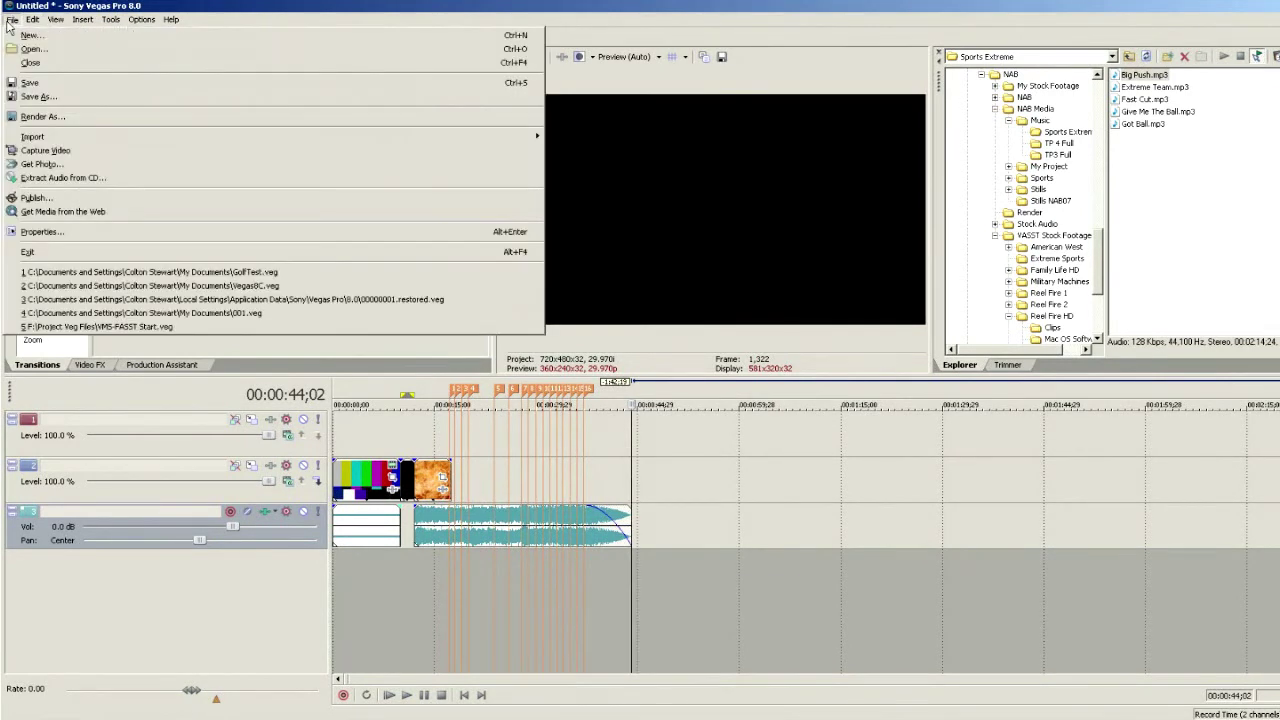
pyautogui.click(38, 96)
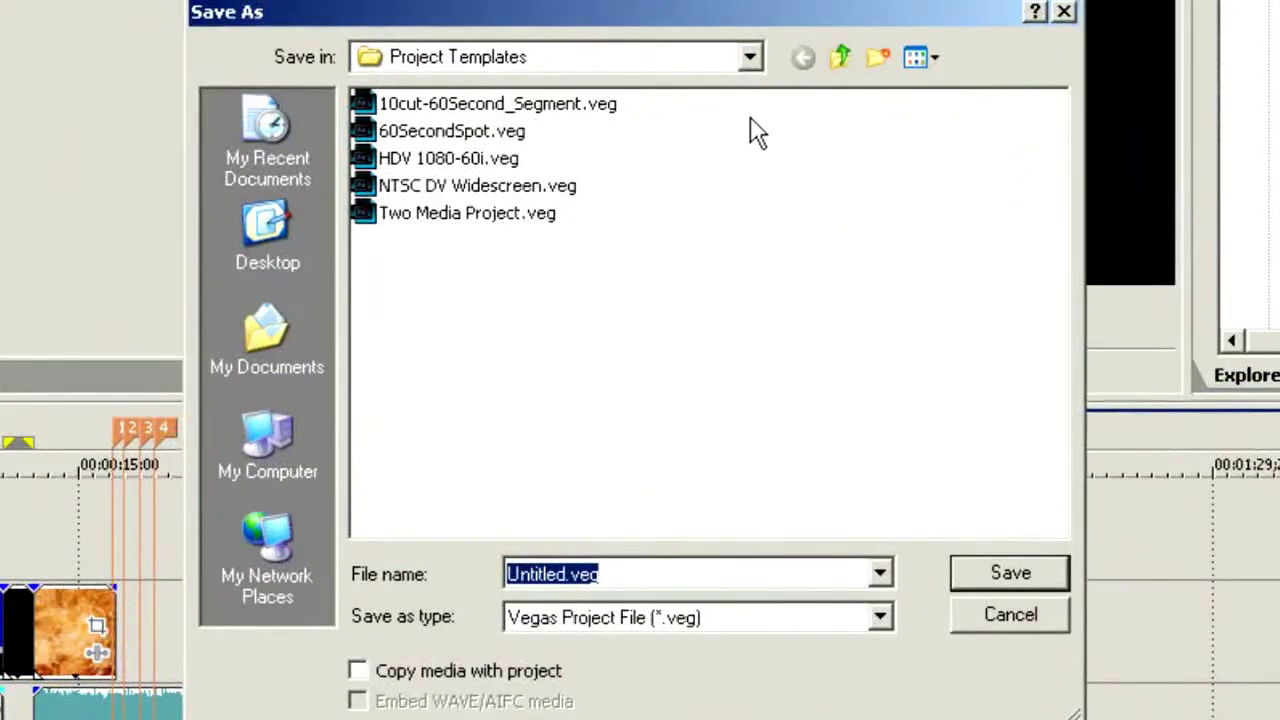
pyautogui.click(845, 57)
pyautogui.click(845, 57)
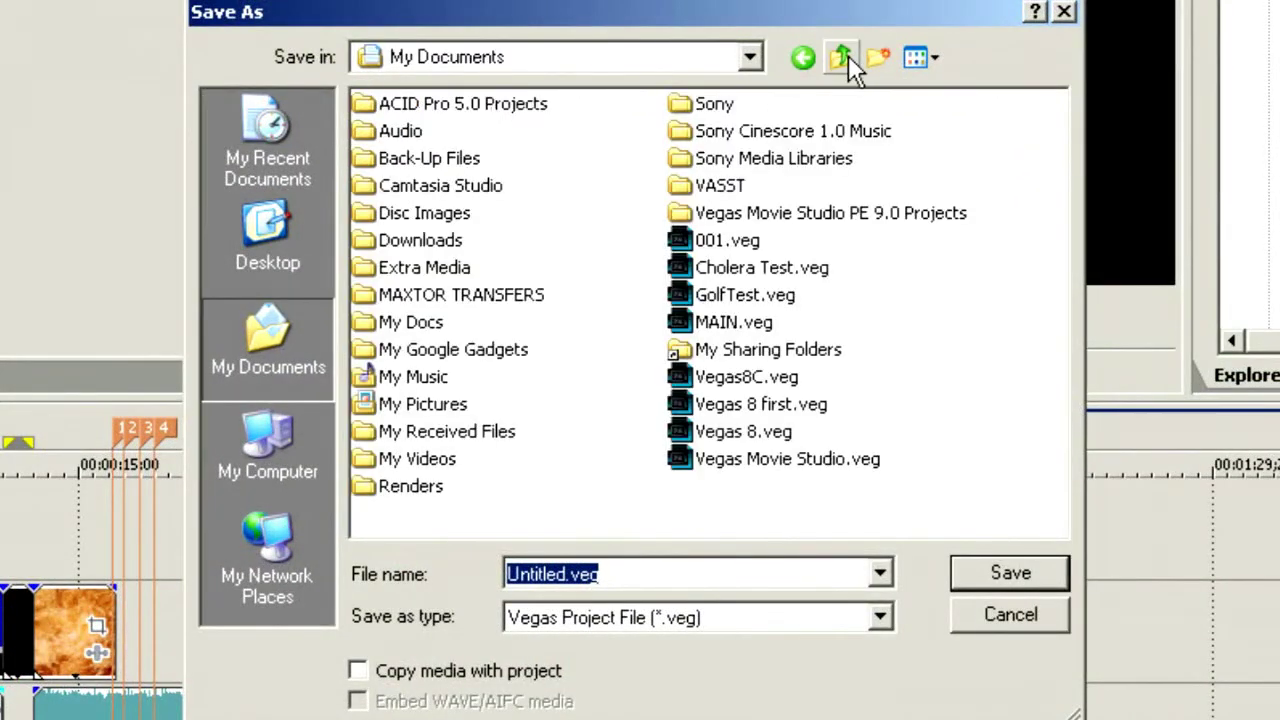
pyautogui.doubleClick(711, 106)
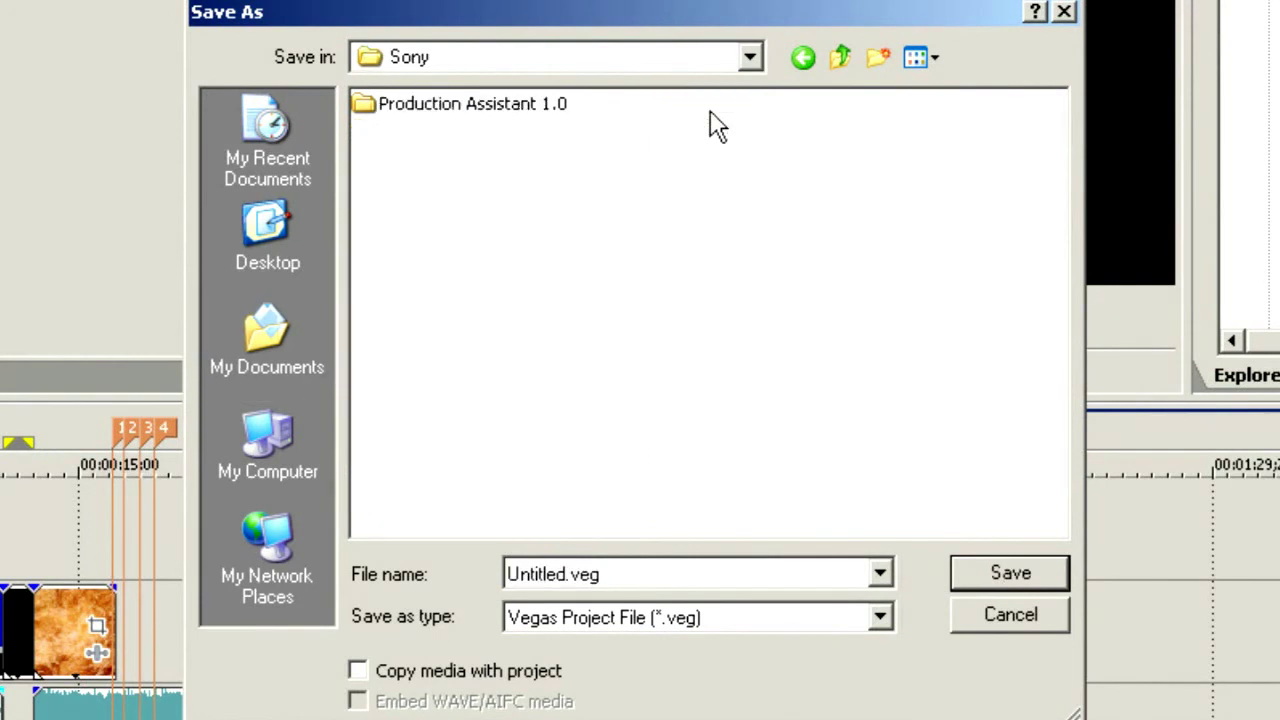
pyautogui.doubleClick(516, 104)
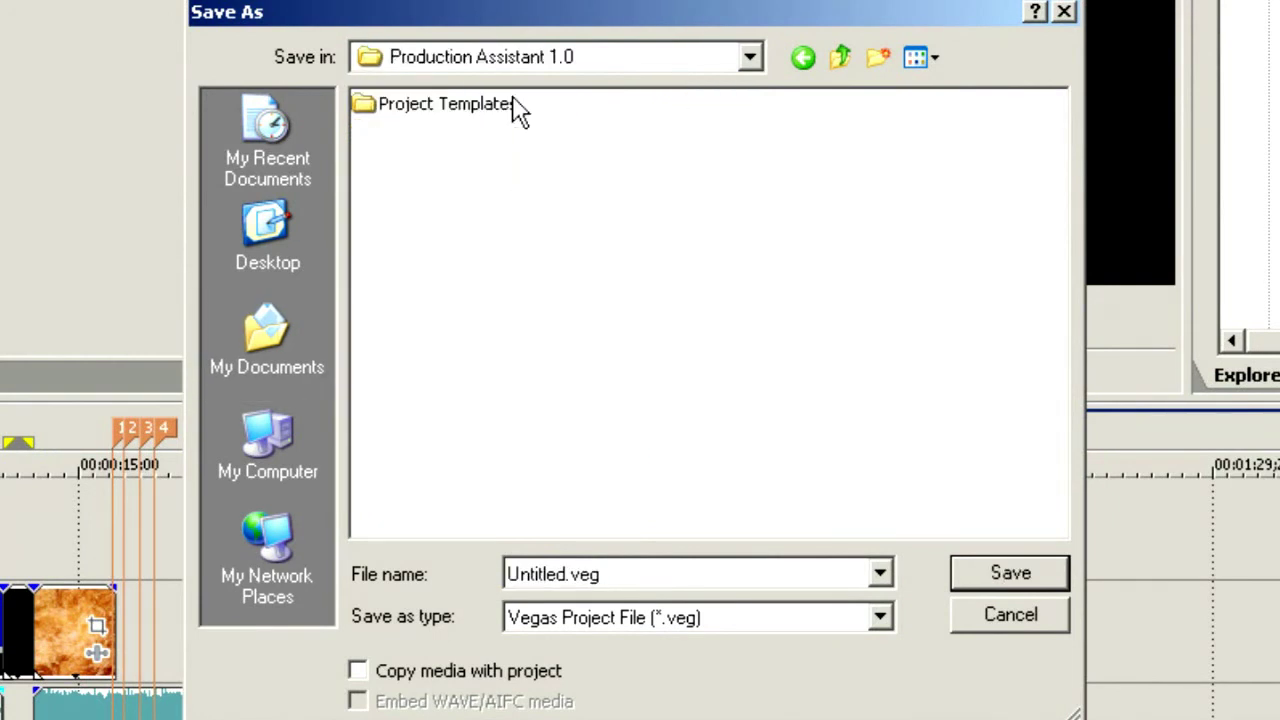
pyautogui.doubleClick(510, 106)
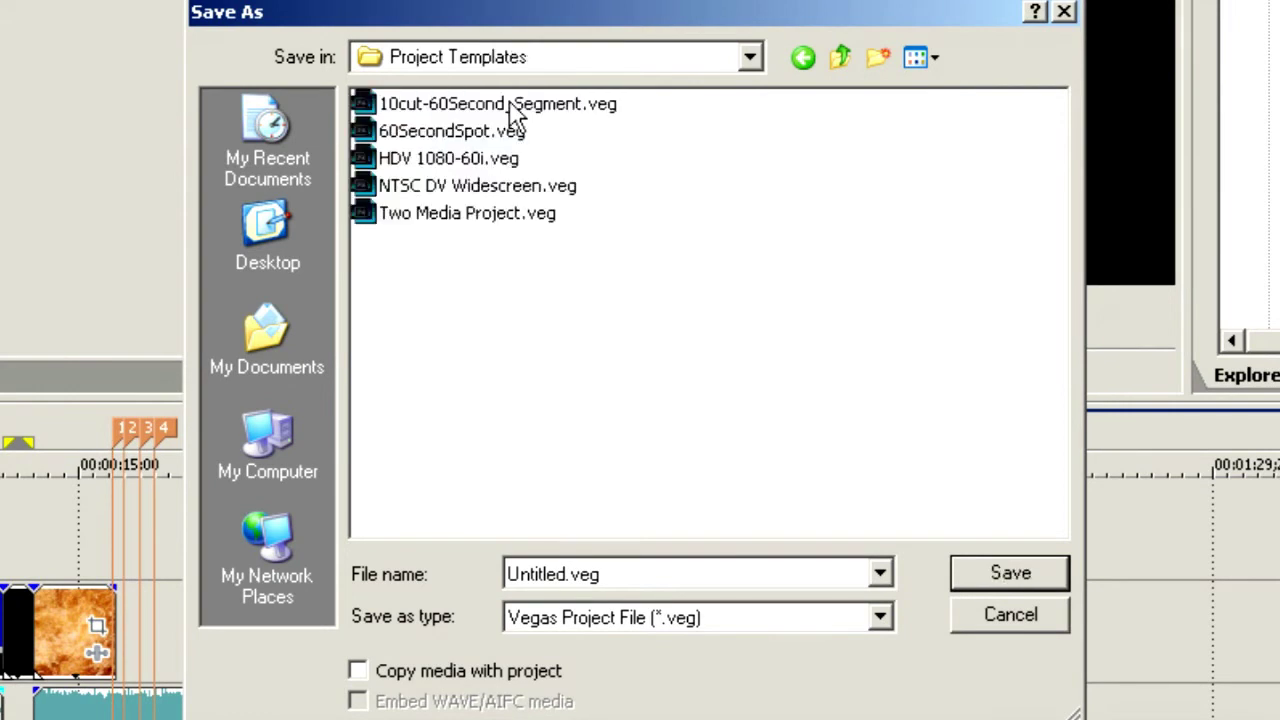
pyautogui.doubleClick(657, 583)
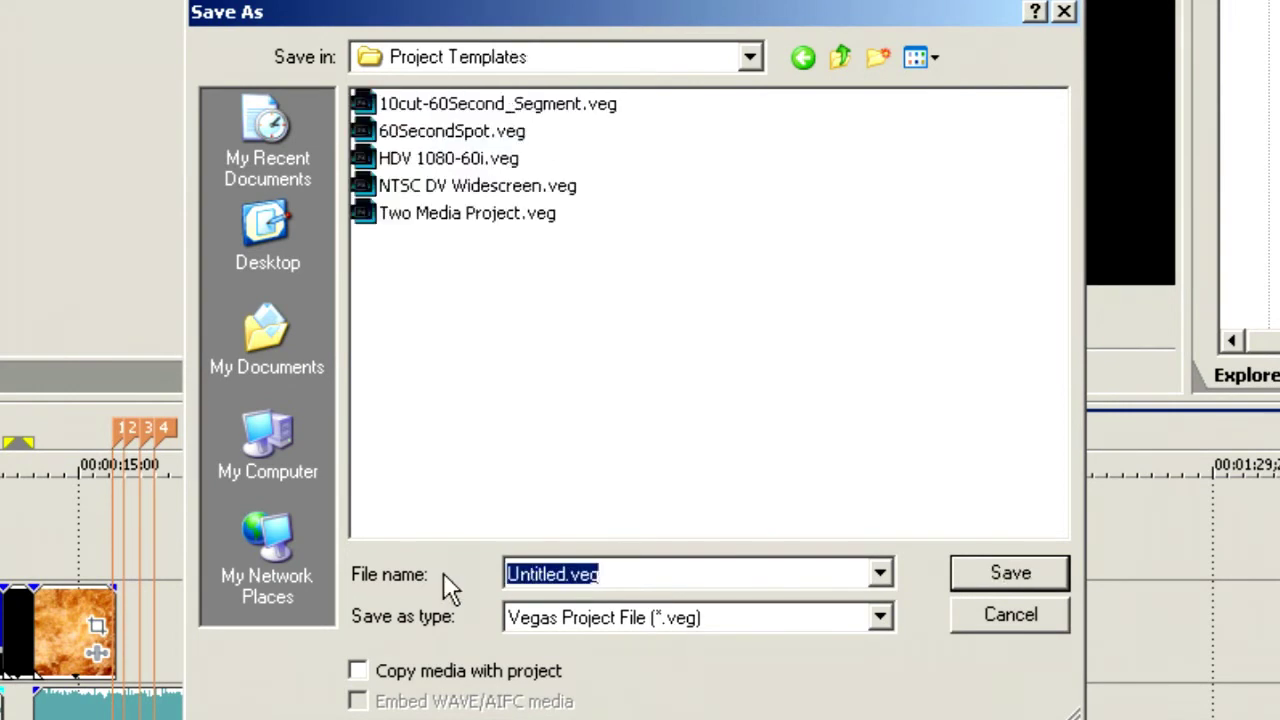
pyautogui.write('OpeningSegment_with_markers')
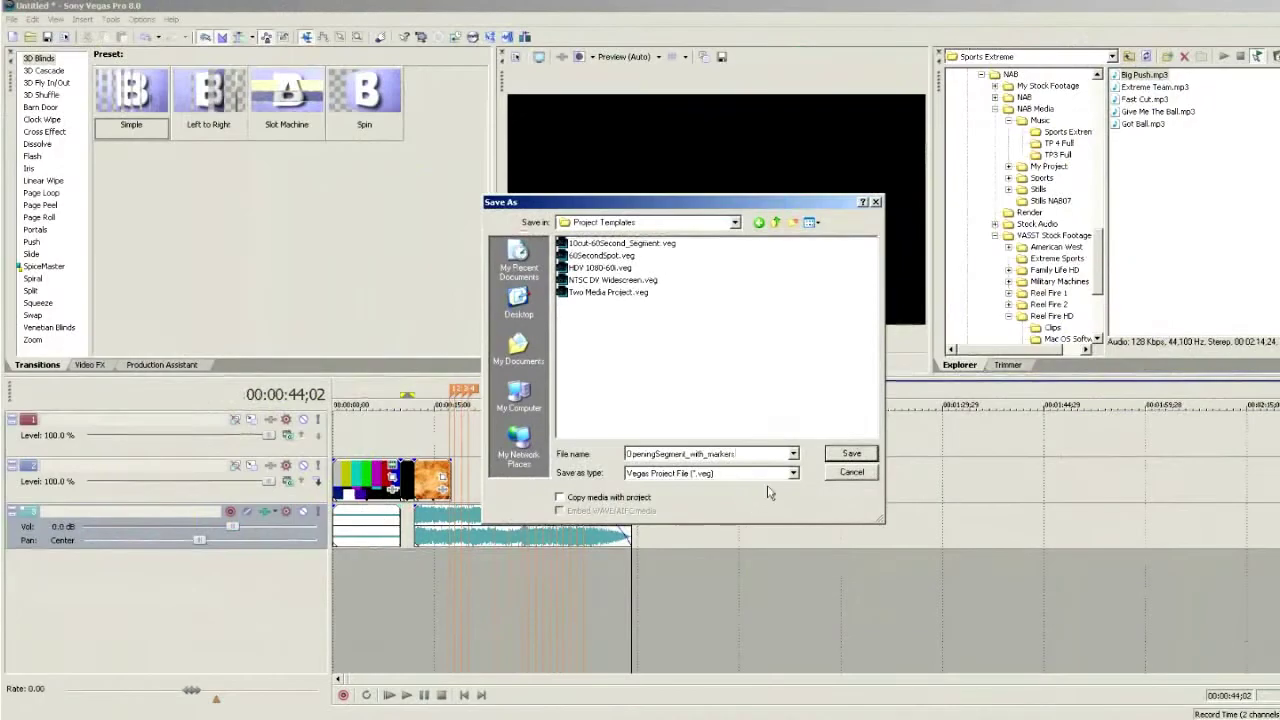
pyautogui.click(849, 455)
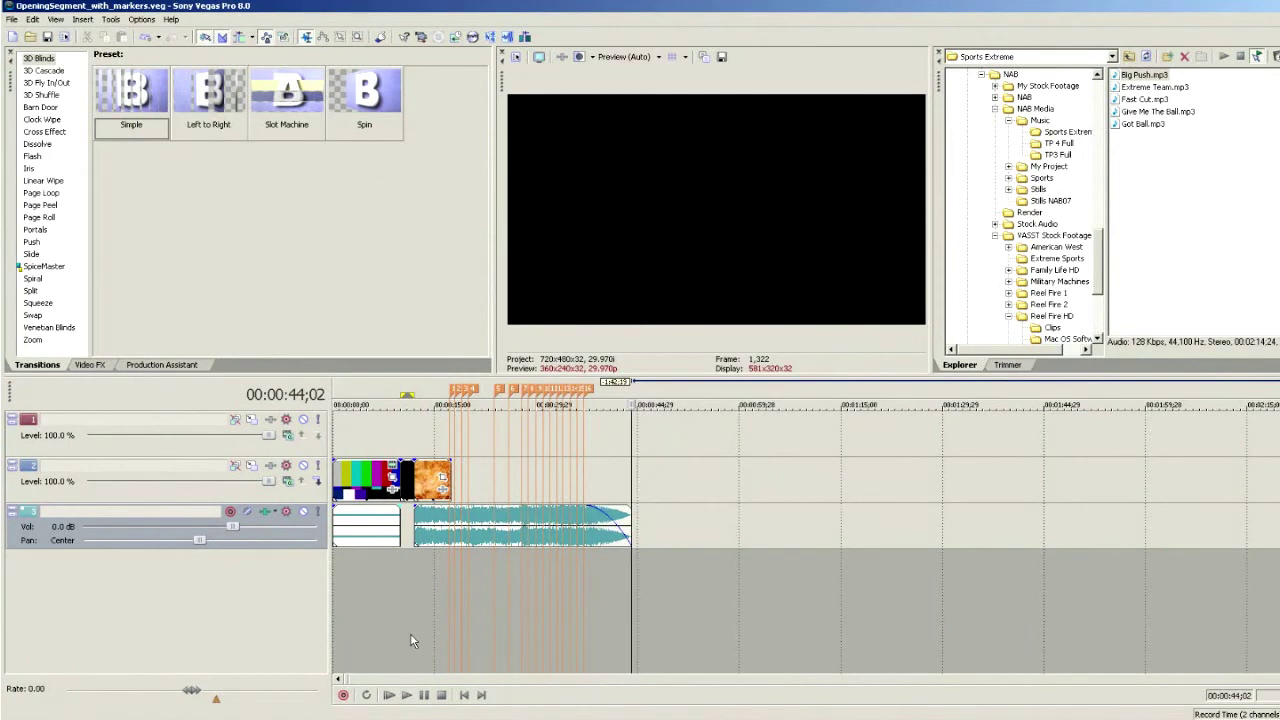
# Trim the end of the fire clip on the second video track to marker 1.
pyautogui.click(460, 477)
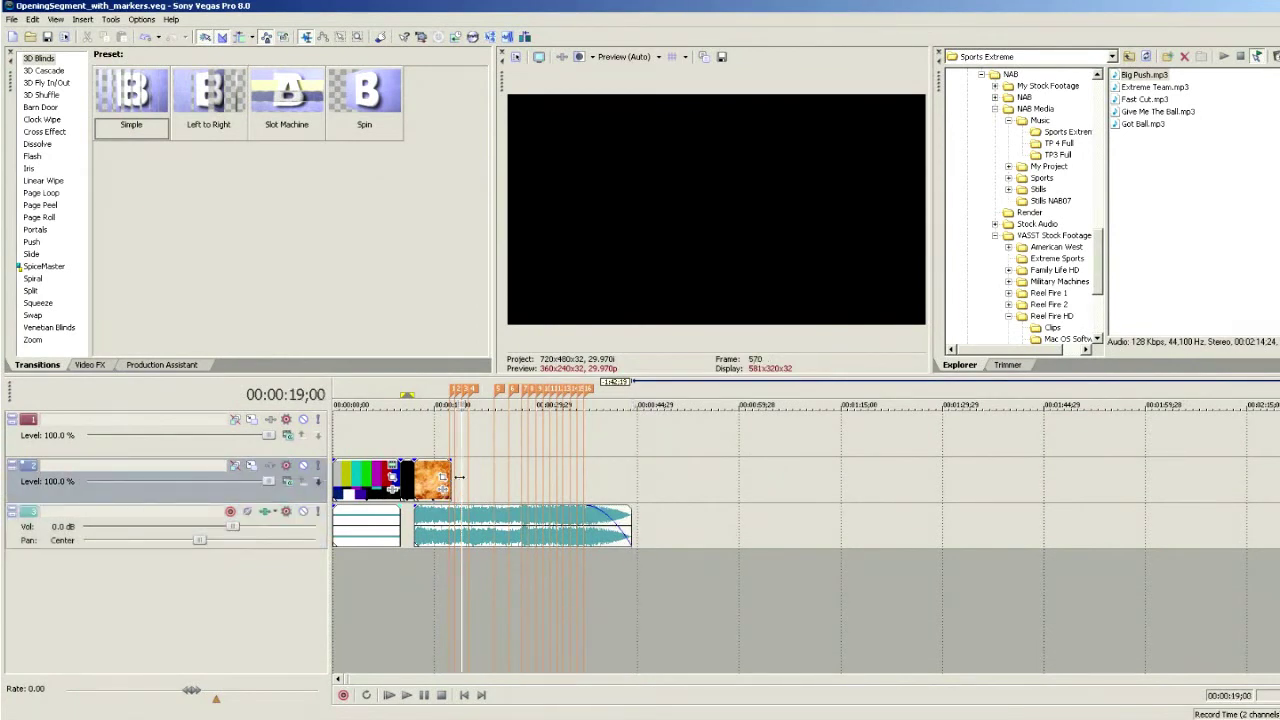
pyautogui.scroll(3, 462, 472)
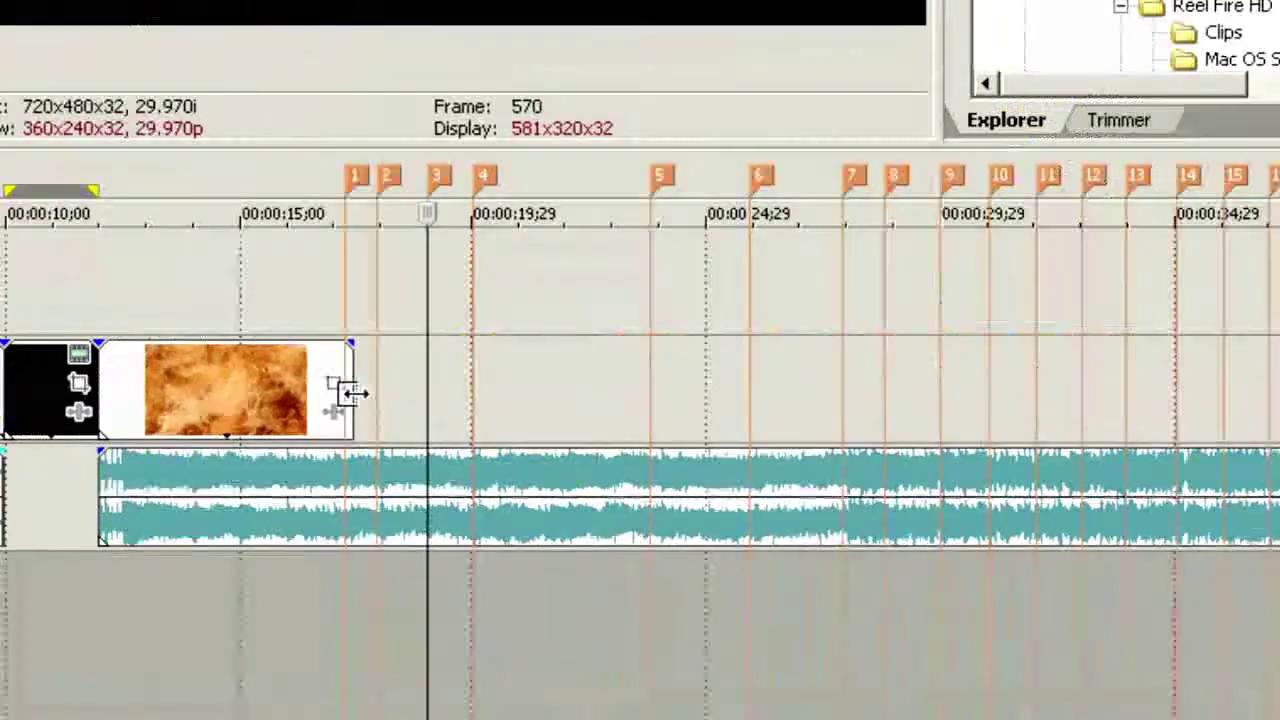
pyautogui.click(681, 478)
pyautogui.moveTo(352, 381)
pyautogui.mouseDown()
pyautogui.moveTo(326, 381)
pyautogui.moveTo(344, 390)
pyautogui.mouseUp()
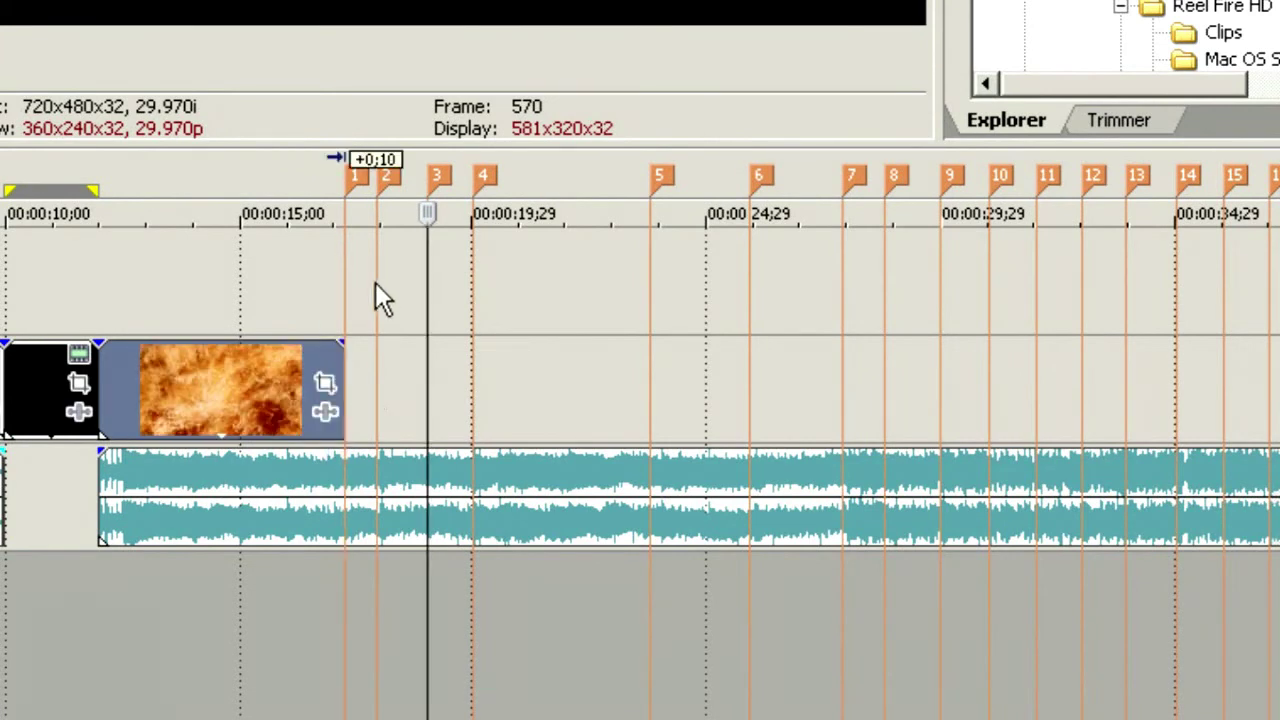
# Insert an empty event on the second video track between markers 2 and 3.
pyautogui.scroll(-3, 375, 282)
pyautogui.scroll(6, 375, 282)
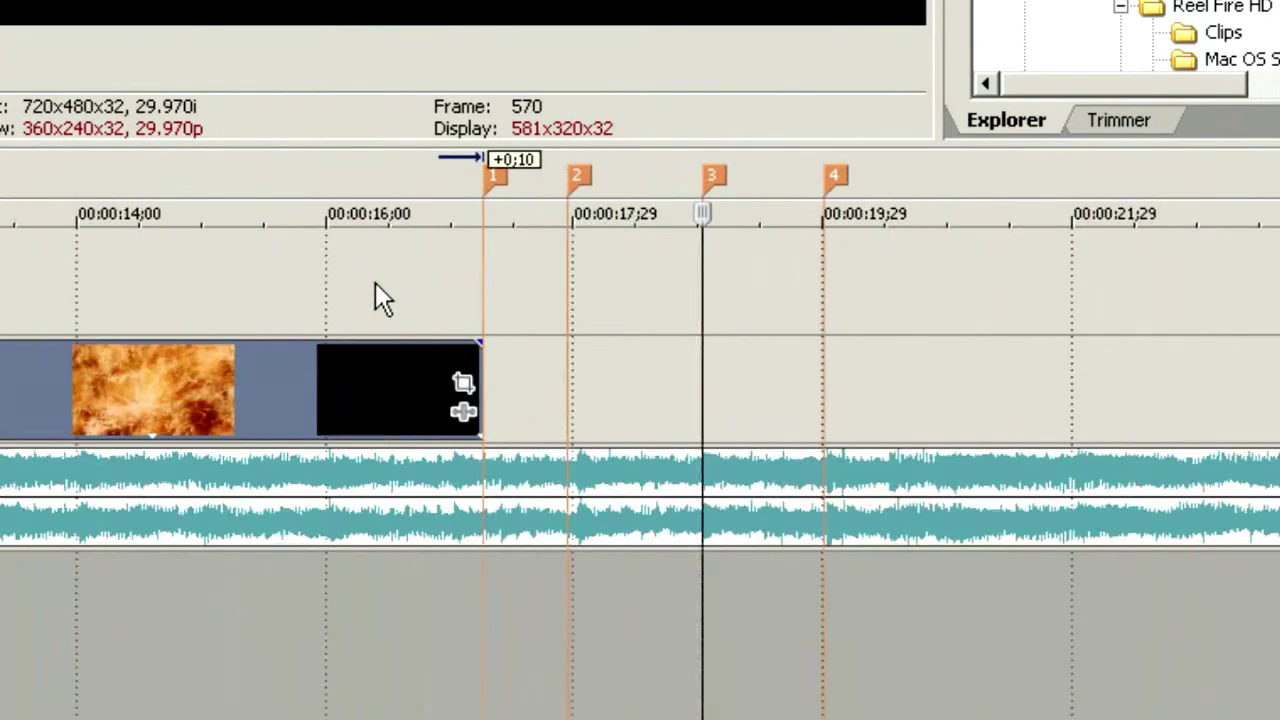
pyautogui.doubleClick(530, 181)
pyautogui.doubleClick(531, 350)
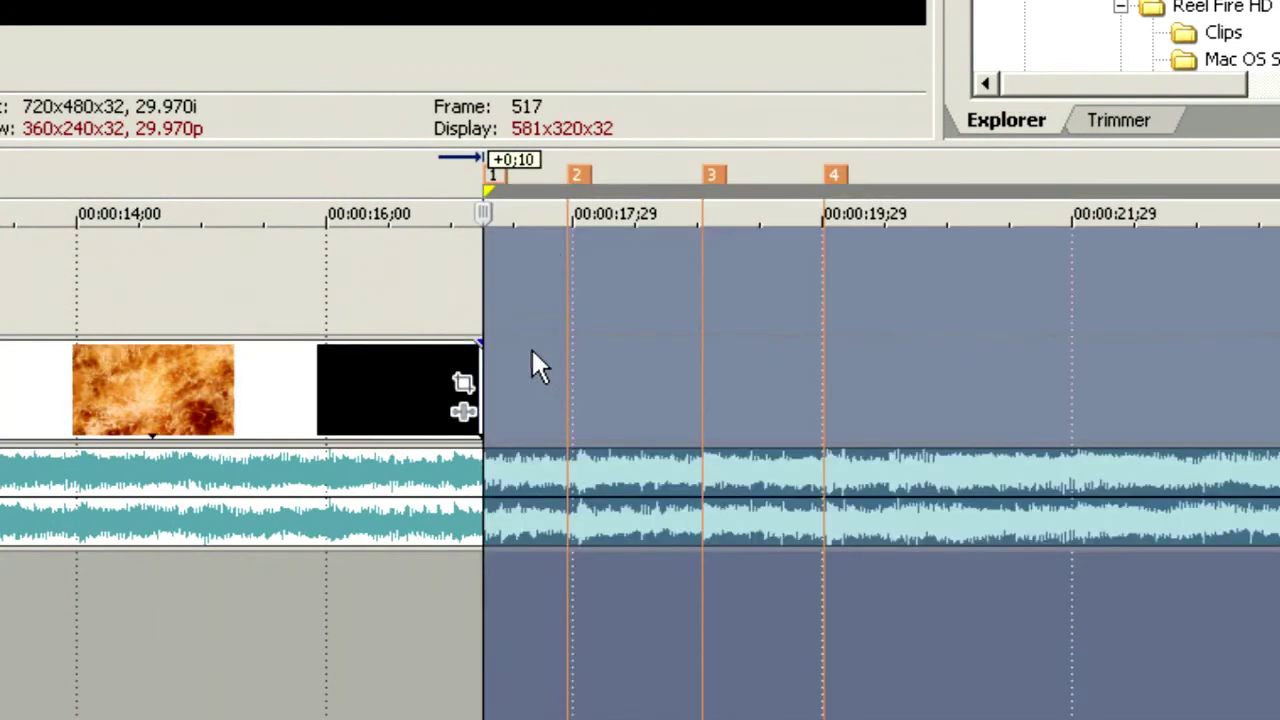
pyautogui.doubleClick(633, 178)
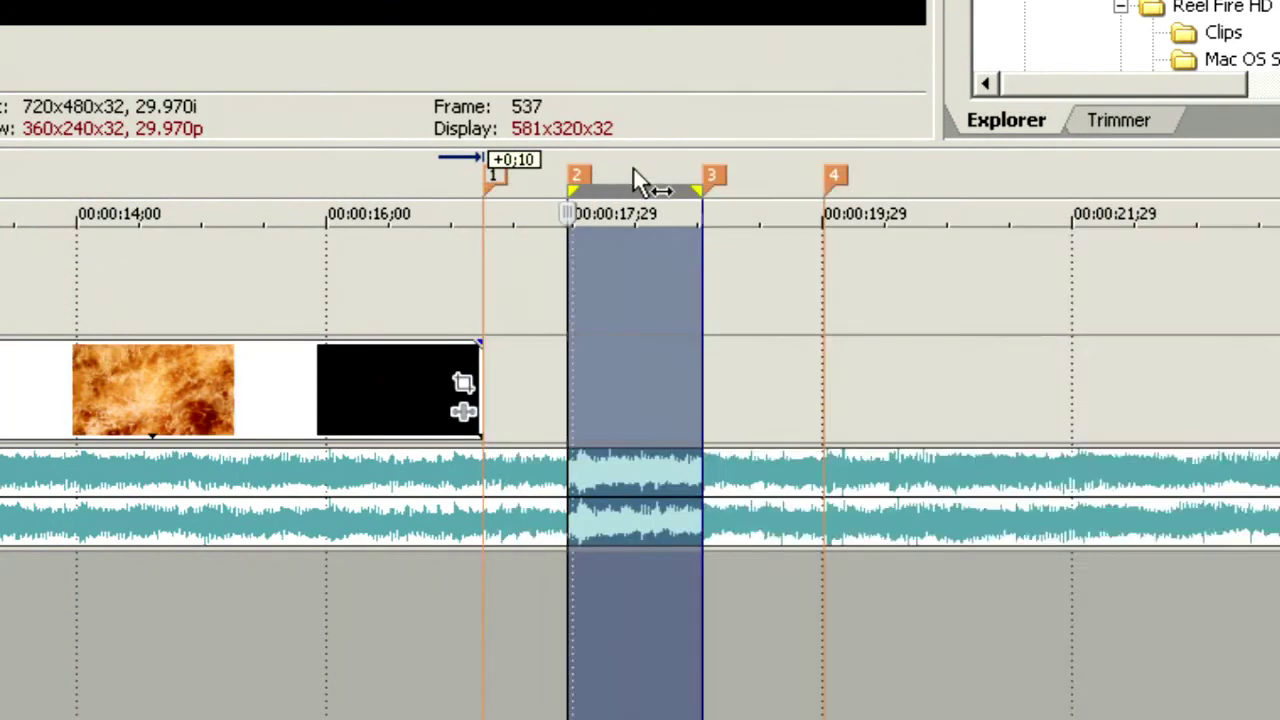
pyautogui.rightClick(644, 337)
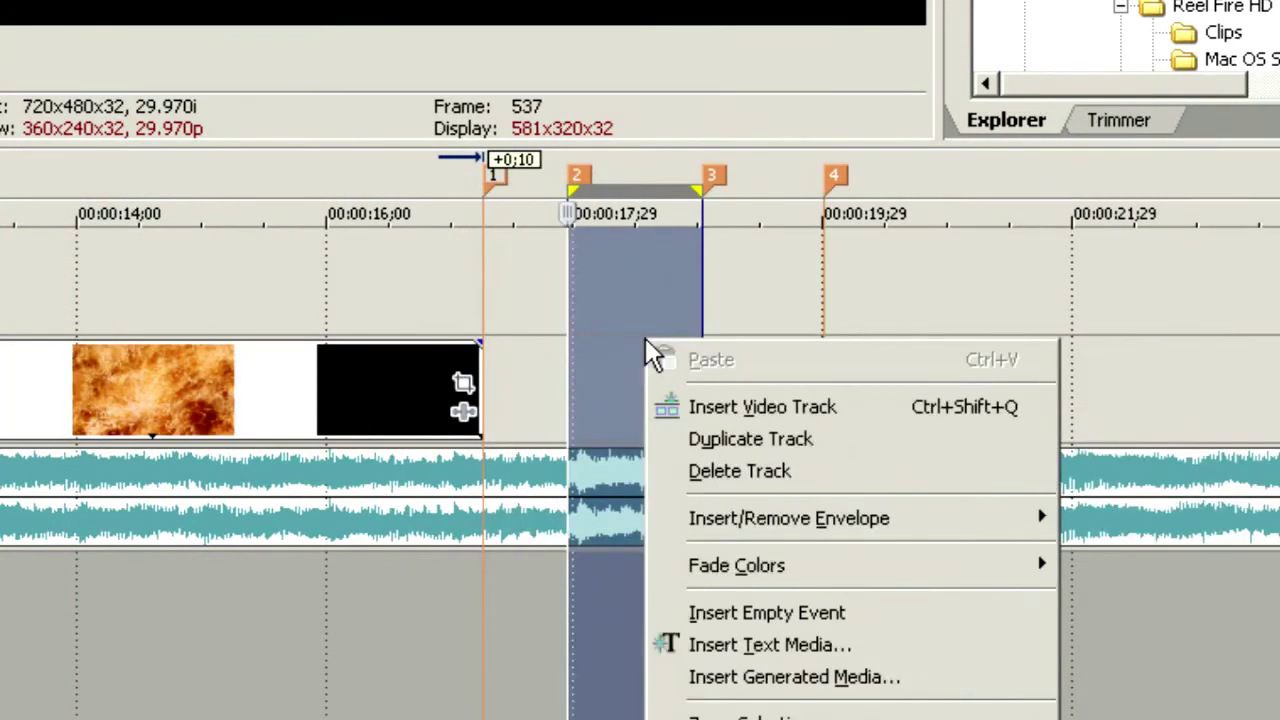
pyautogui.click(753, 609)
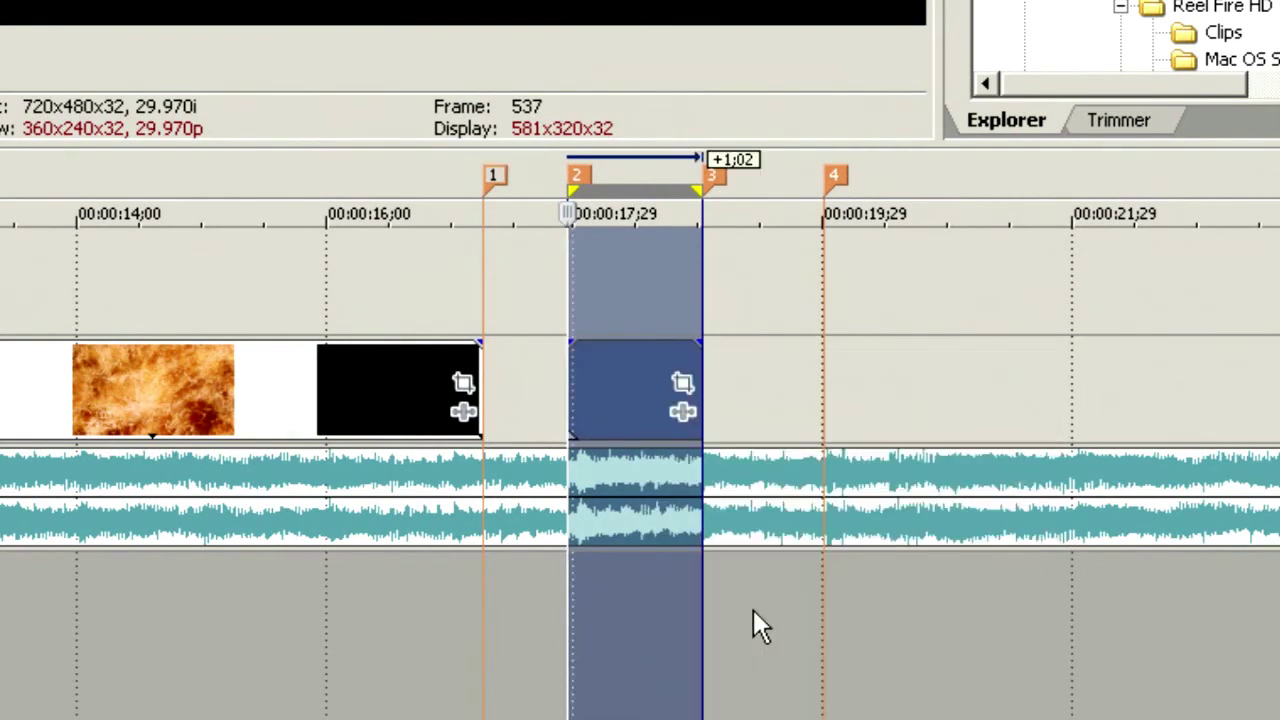
# Insert empty events on the second video track between markers 1 and 2 and between markers 3 and 4.
pyautogui.doubleClick(544, 189)
pyautogui.rightClick(532, 385)
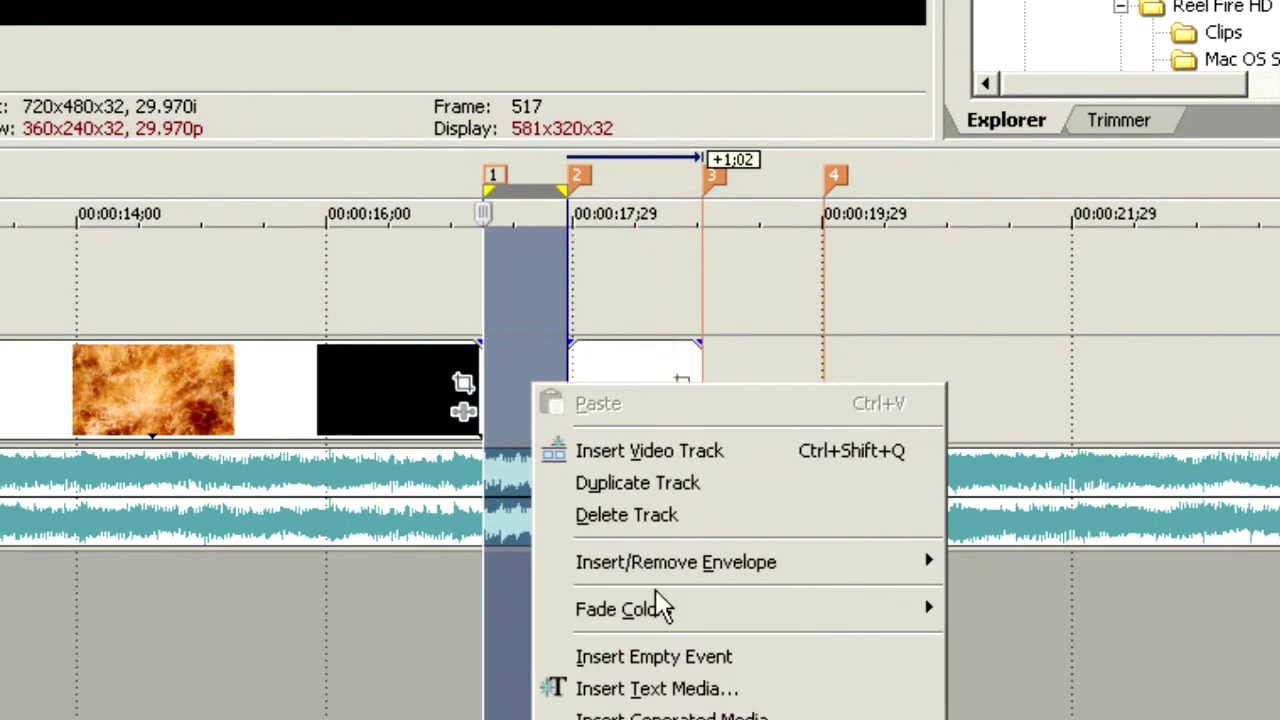
pyautogui.click(676, 657)
pyautogui.doubleClick(765, 189)
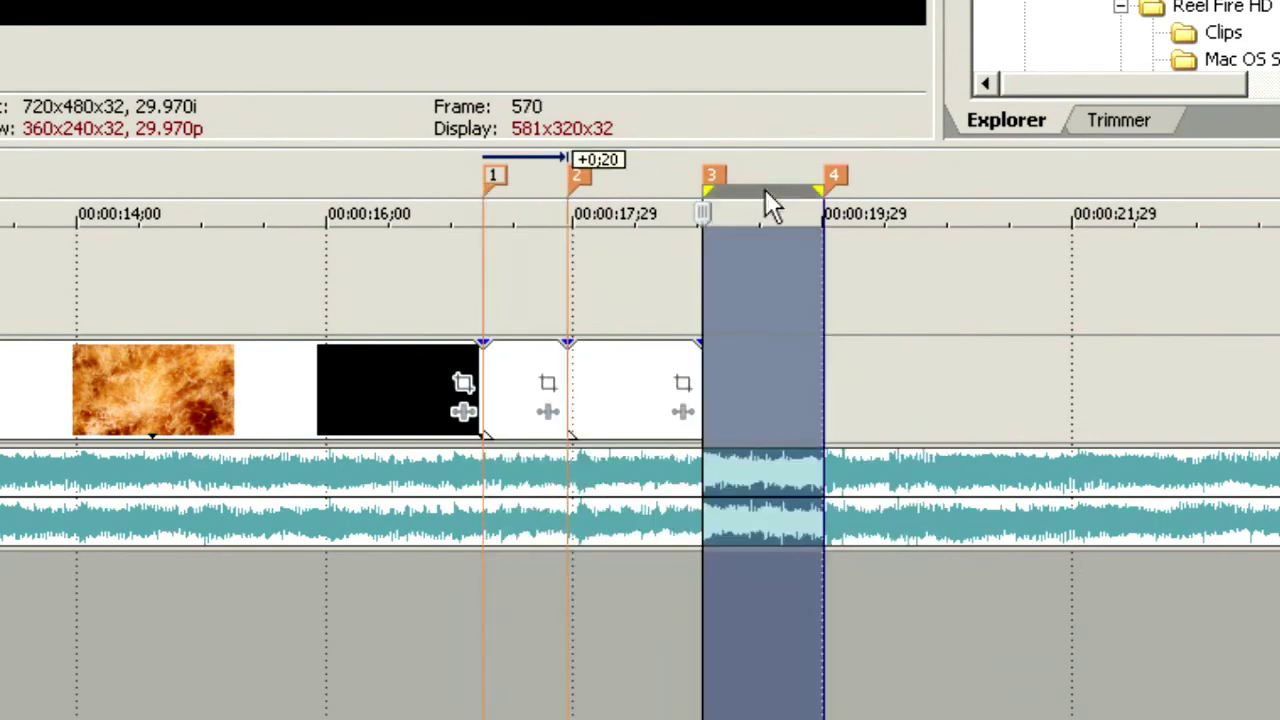
pyautogui.rightClick(773, 373)
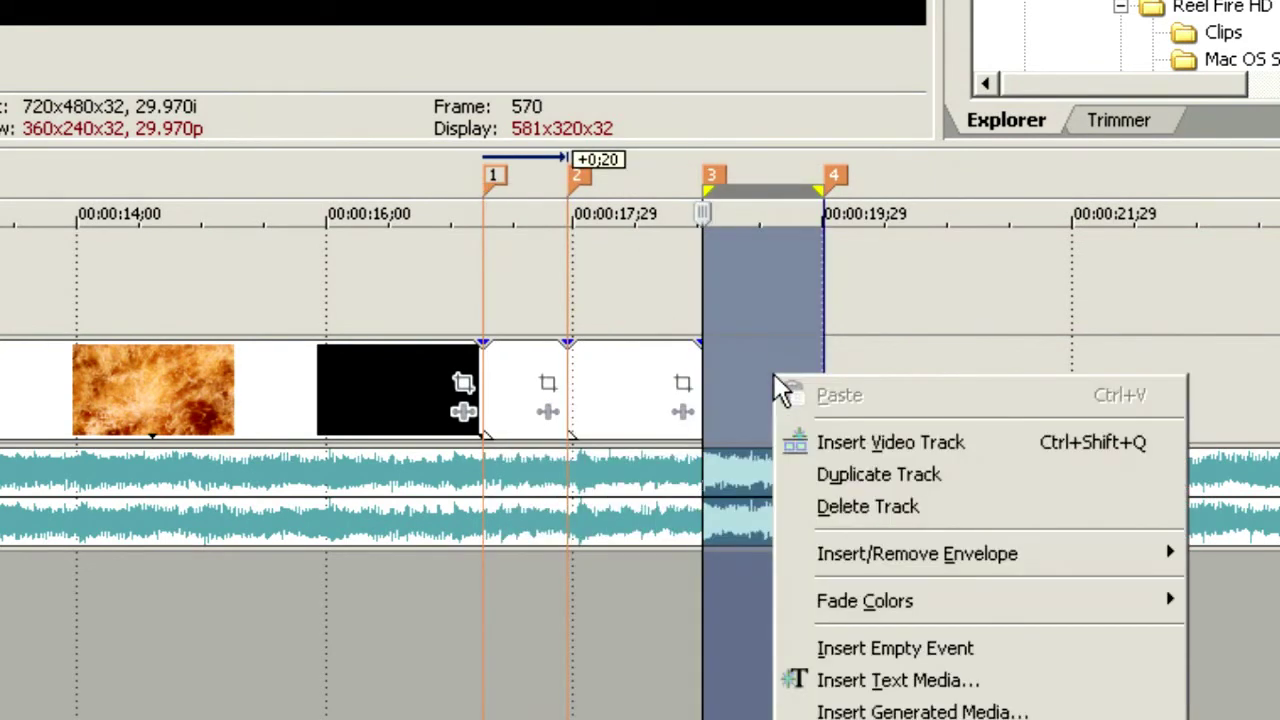
pyautogui.click(912, 647)
# Insert an empty event on the second video track between markers 4 and 5.
pyautogui.doubleClick(1055, 188)
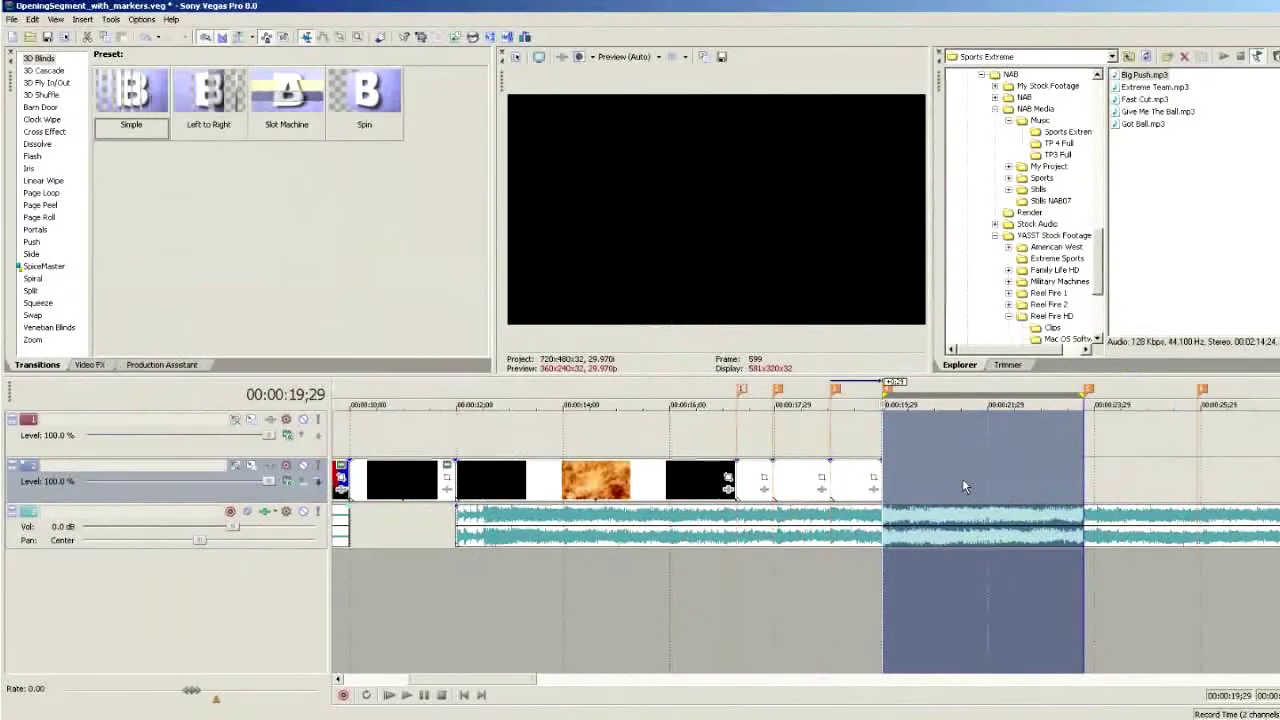
pyautogui.rightClick(983, 461)
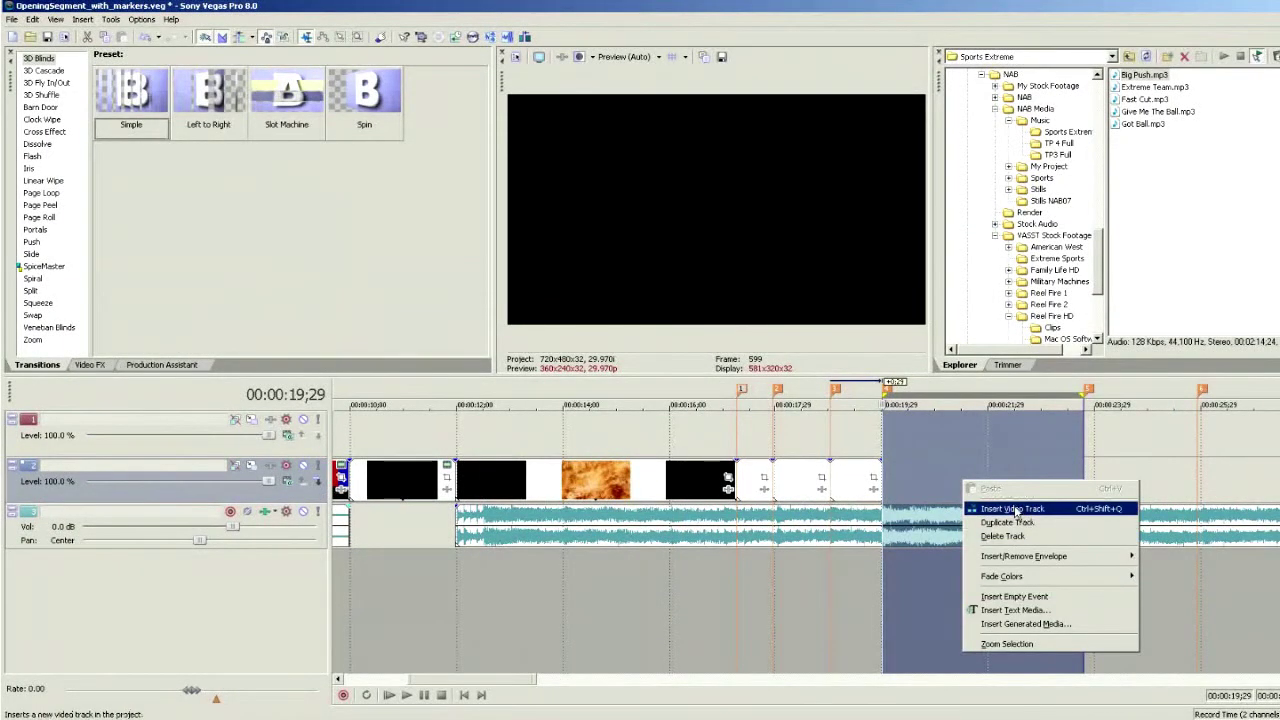
pyautogui.click(1014, 596)
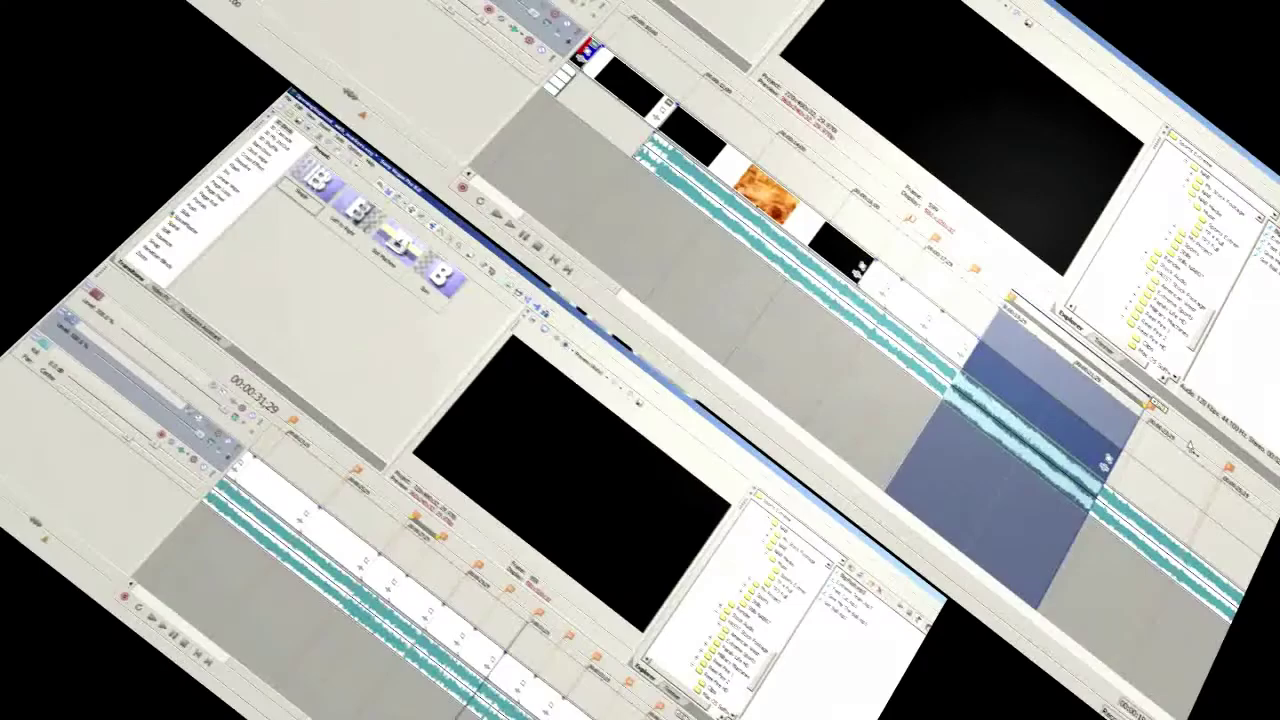
# Insert a new audio track directly above the music track.
pyautogui.hscroll(3, 806, 530)
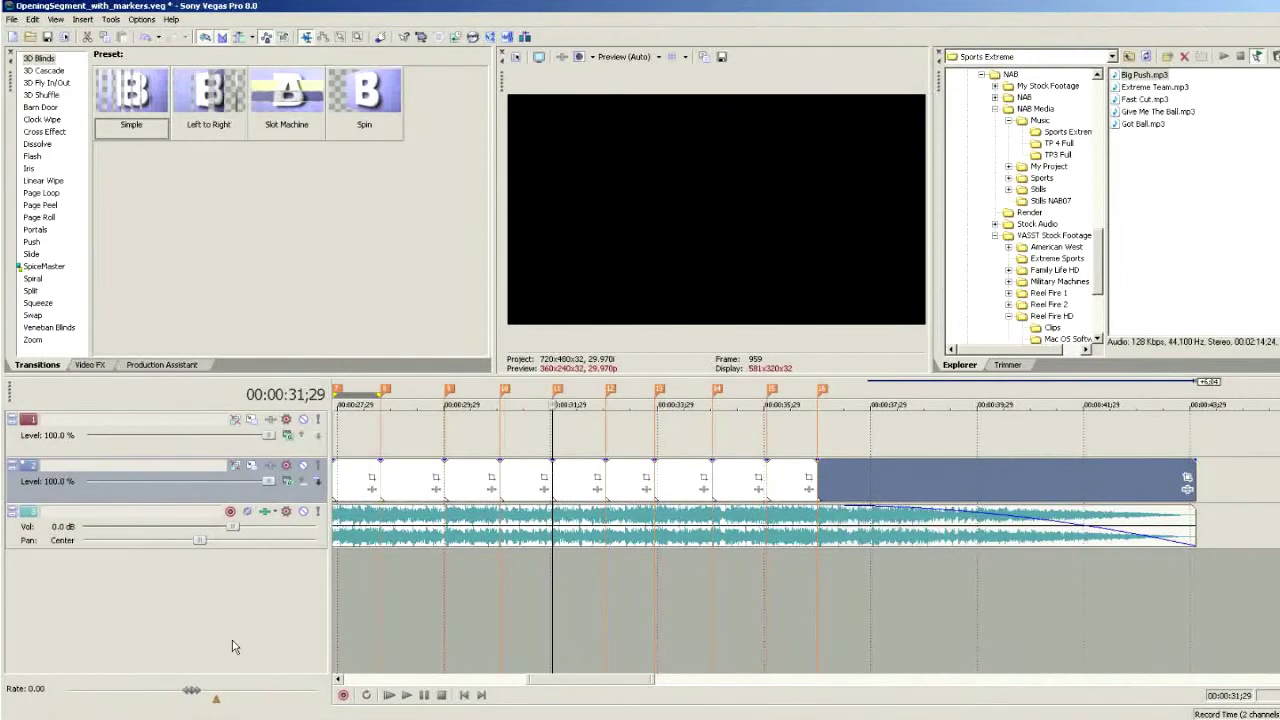
pyautogui.rightClick(138, 515)
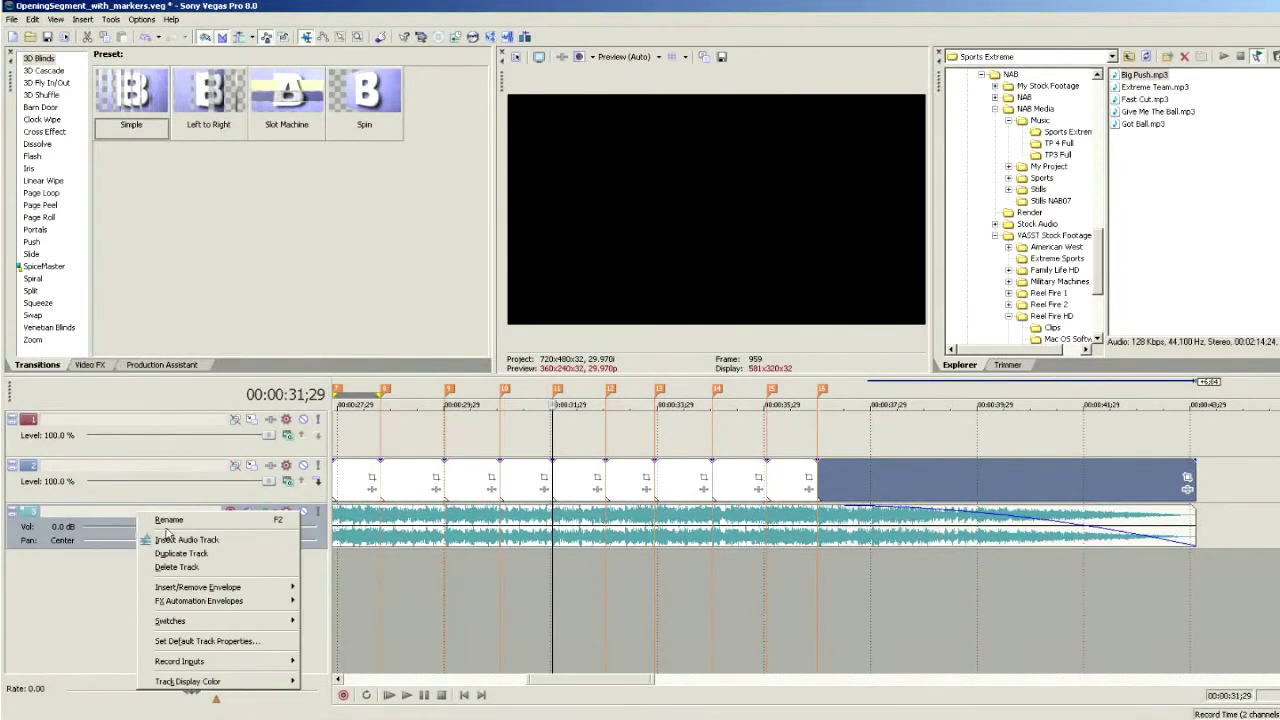
pyautogui.click(167, 540)
# Insert an empty event on the new audio track between markers 1 and 2, matching the length of the empty video event above it.
pyautogui.moveTo(605, 688); pyautogui.dragTo(507, 690)
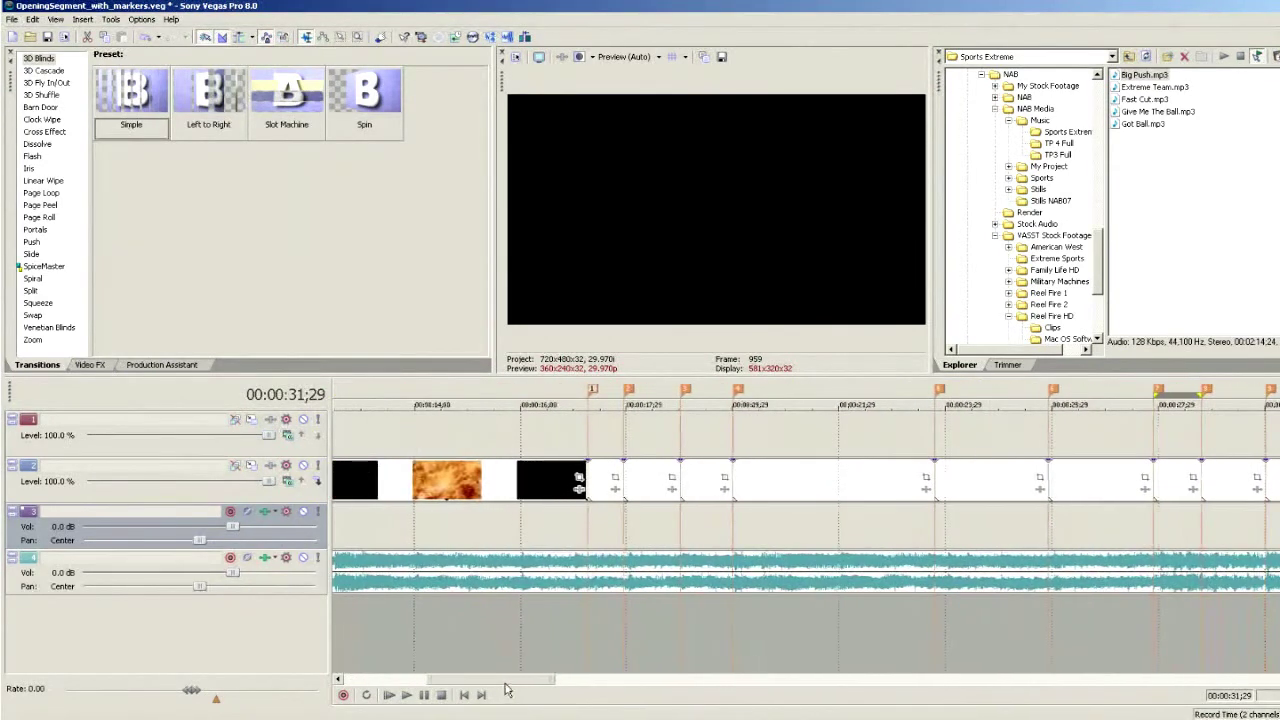
pyautogui.click(598, 477)
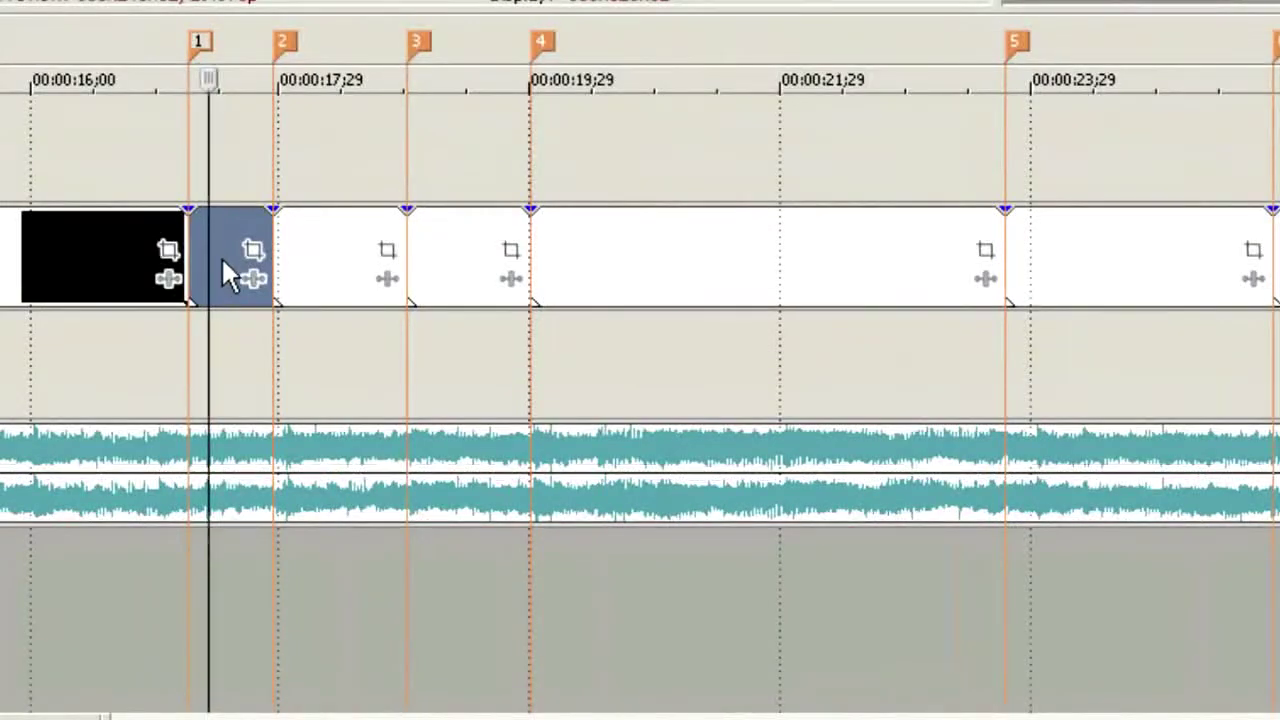
pyautogui.doubleClick(603, 483)
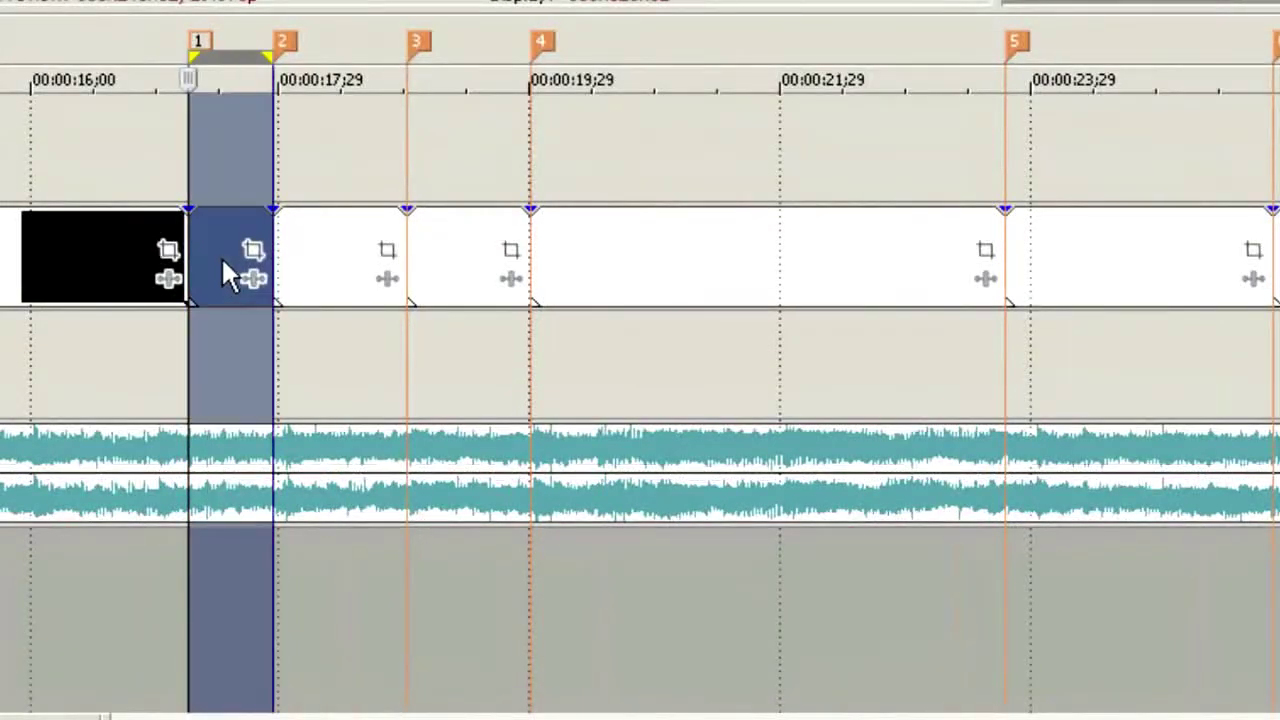
pyautogui.rightClick(219, 356)
pyautogui.click(278, 617)
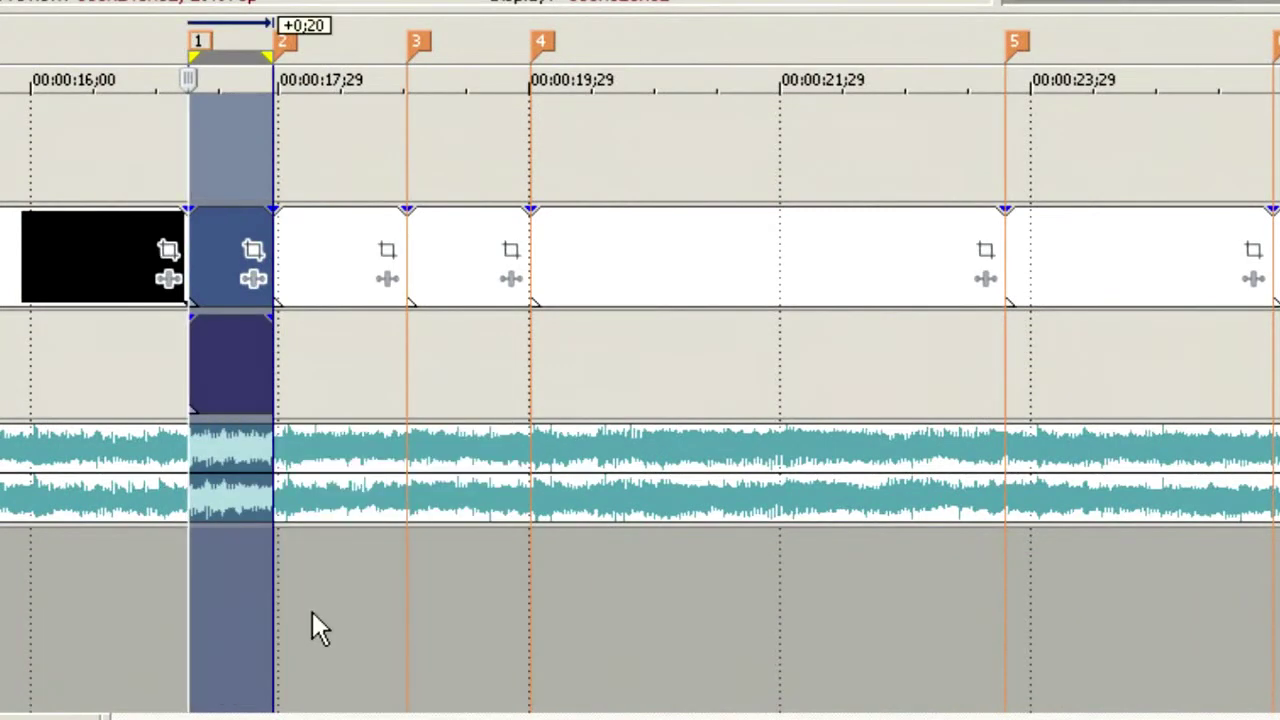
# Fill the new audio track from marker 2 to marker 5 with copies of the empty event, extending the last one to marker 5.
pyautogui.click(242, 360)
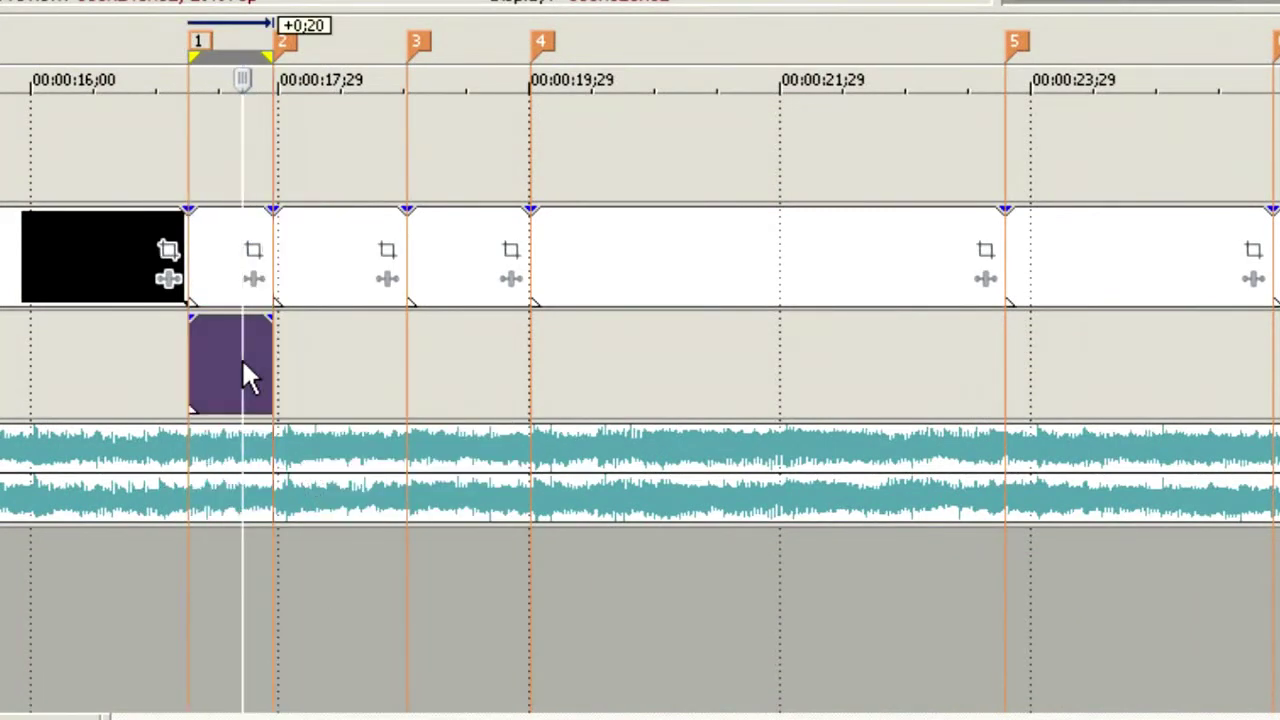
pyautogui.moveTo(214, 358); pyautogui.dragTo(608, 399)
pyautogui.moveTo(650, 360); pyautogui.dragTo(999, 332)
pyautogui.click(928, 356)
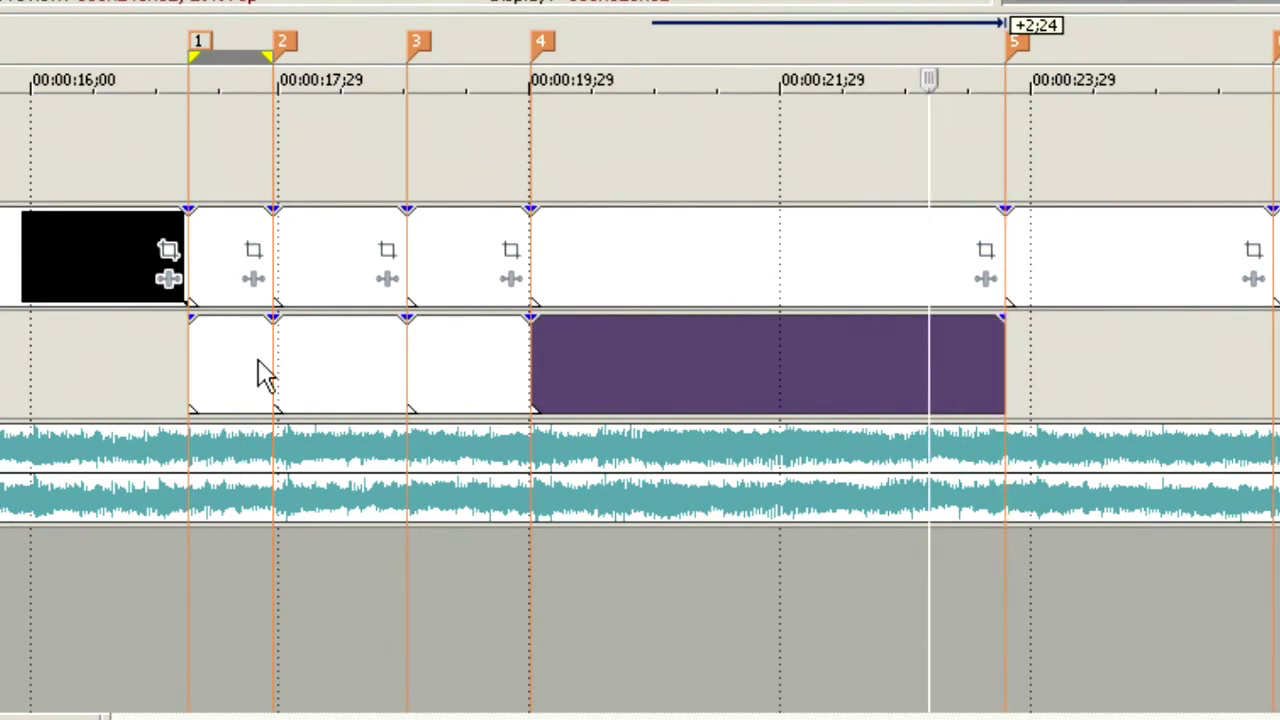
# Group each empty video event between markers 1 and 5 with the empty audio event directly below it.
pyautogui.click(240, 262)
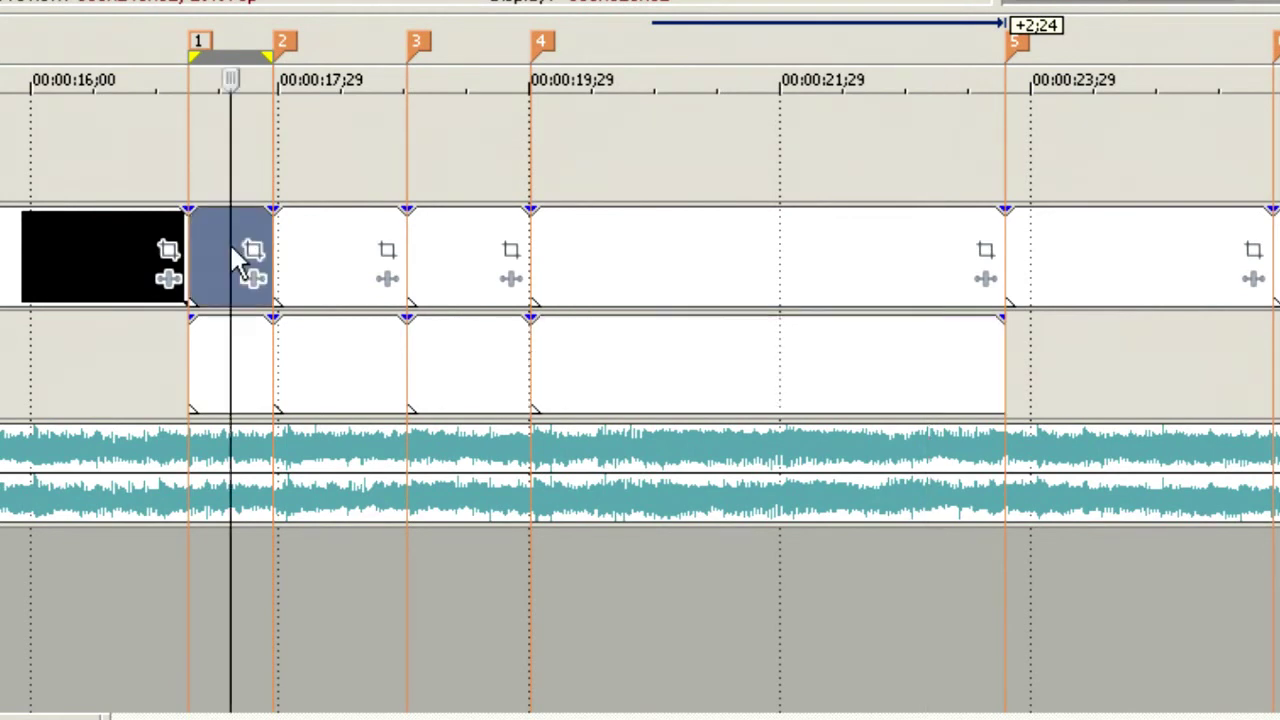
pyautogui.keyDown('ctrl'); pyautogui.click(218, 366); pyautogui.keyUp('ctrl')
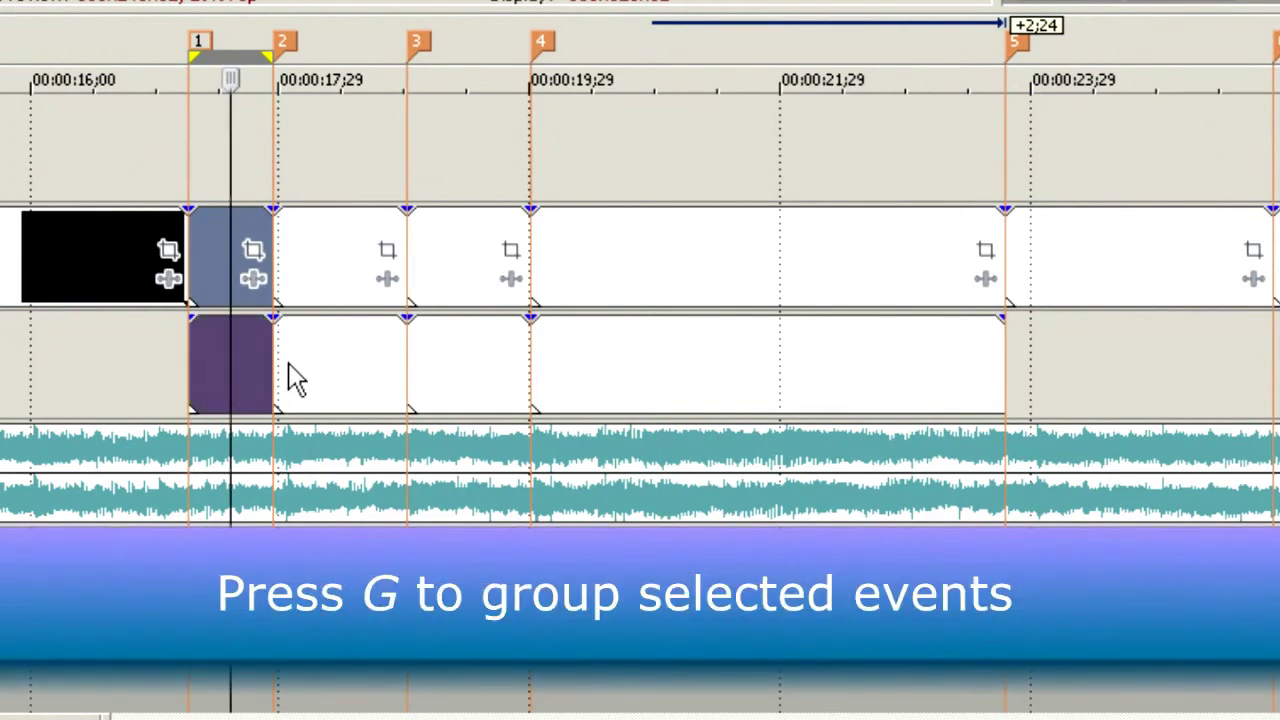
pyautogui.click(342, 338)
pyautogui.keyDown('ctrl'); pyautogui.click(352, 276); pyautogui.keyUp('ctrl')
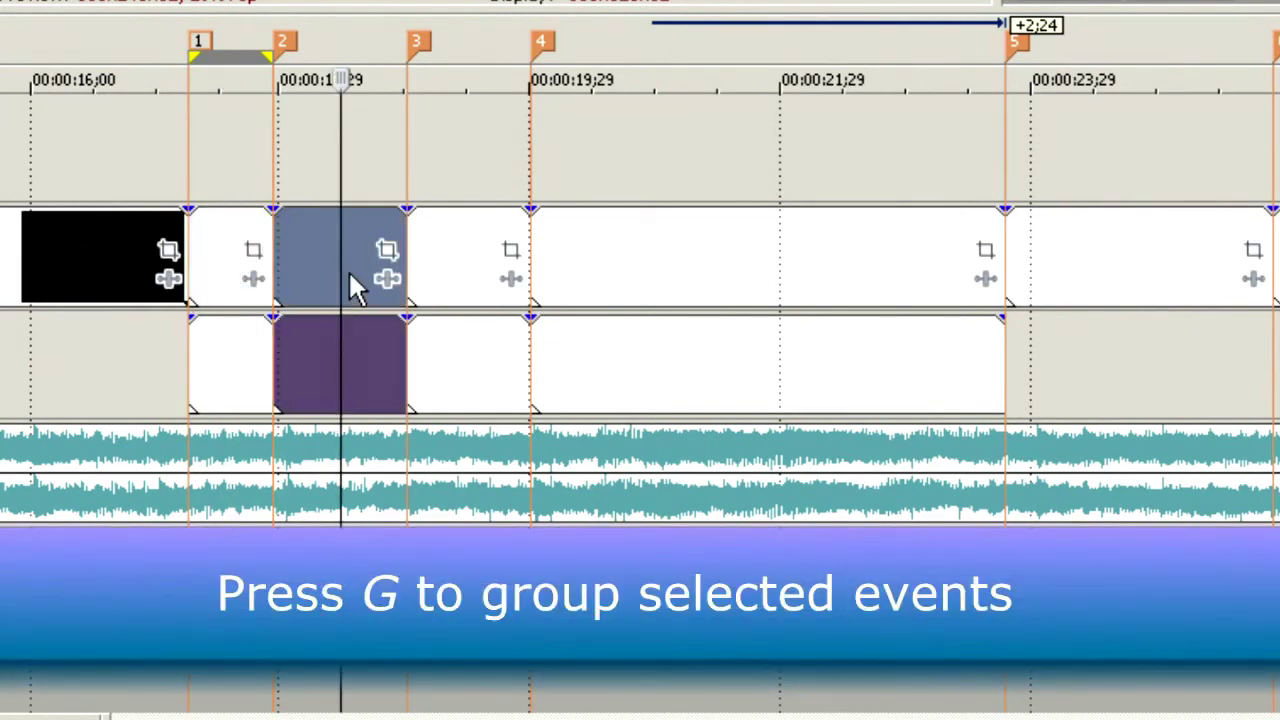
pyautogui.click(471, 354)
pyautogui.keyDown('ctrl'); pyautogui.click(466, 262); pyautogui.keyUp('ctrl')
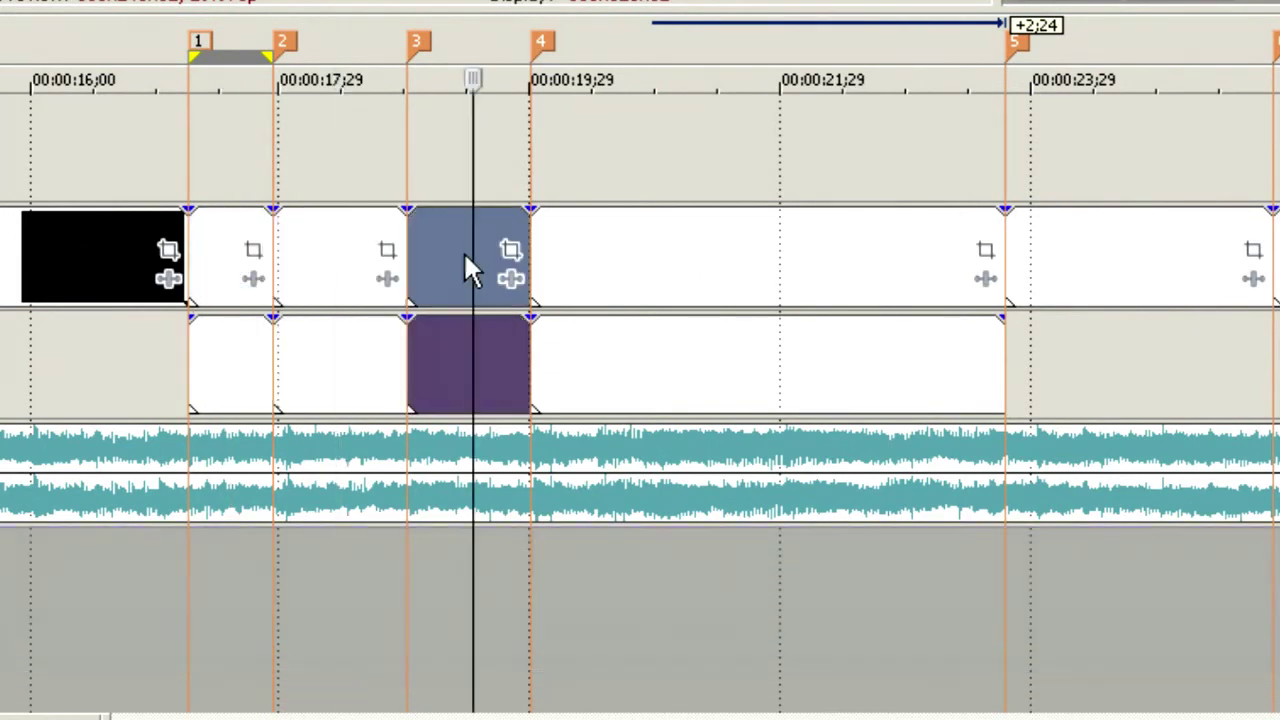
pyautogui.click(671, 370)
pyautogui.keyDown('ctrl'); pyautogui.click(672, 284); pyautogui.keyUp('ctrl')
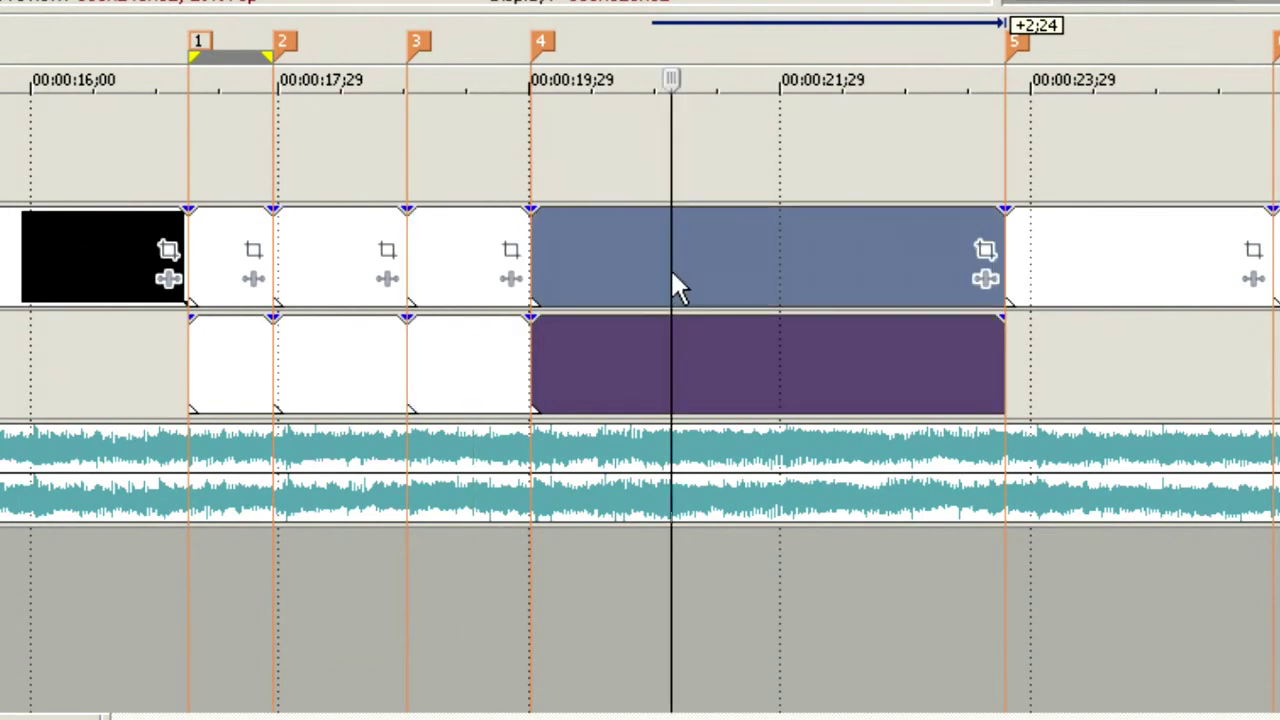
pyautogui.click(804, 368)
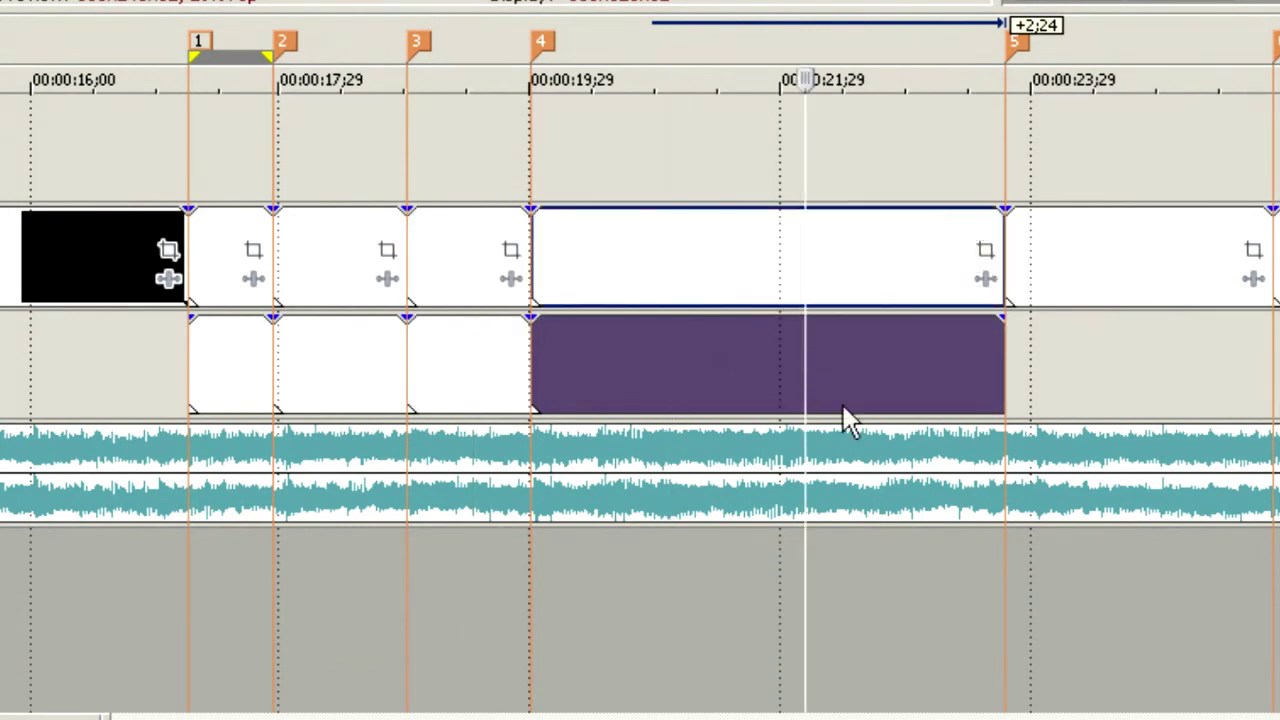
# Delete the four empty events on the second video track between markers 5 and 9.
pyautogui.click(1106, 276)
pyautogui.press('Delete')
pyautogui.hscroll(5, 1106, 276)
pyautogui.click(682, 248)
pyautogui.press('Delete')
pyautogui.click(927, 240)
pyautogui.press('Delete')
pyautogui.click(1085, 246)
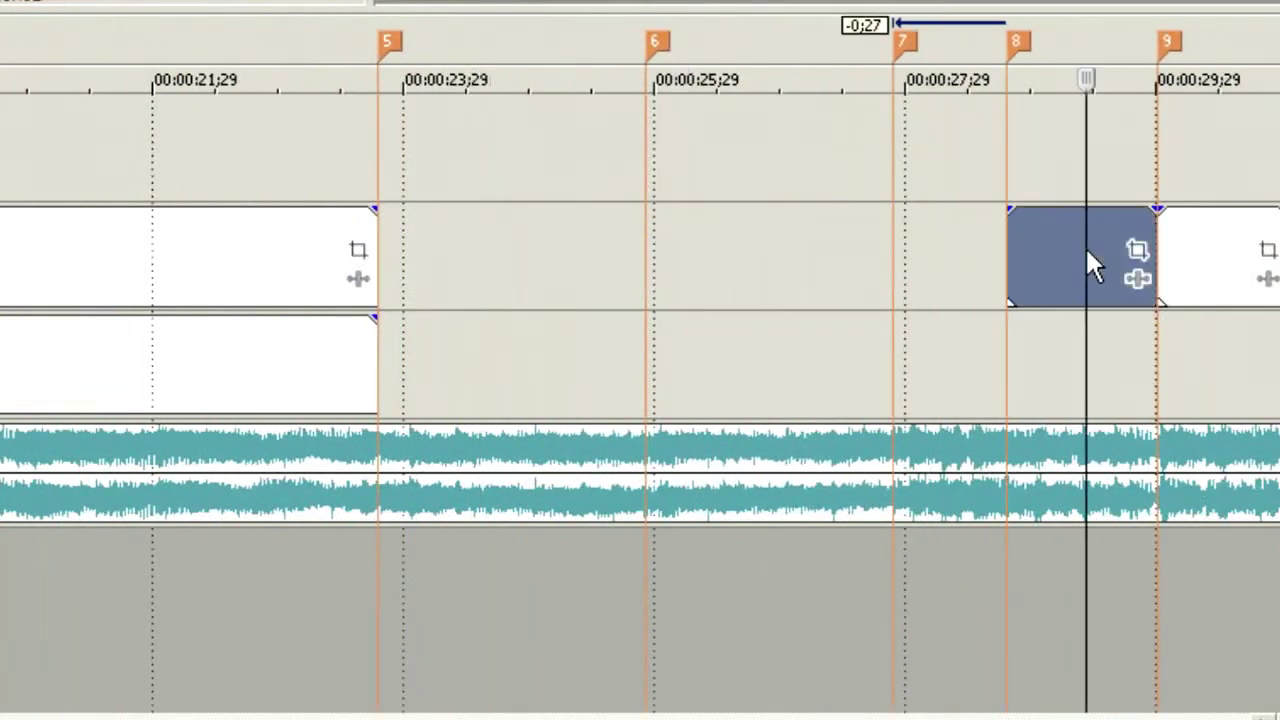
pyautogui.press('Delete')
# Copy the grouped video and audio empty events to start at markers 5, 6 and 7, trimming them to fit between the markers.
pyautogui.click(241, 265)
pyautogui.moveTo(239, 261)
pyautogui.mouseDown()
pyautogui.moveTo(676, 219)
pyautogui.moveTo(724, 221)
pyautogui.moveTo(730, 243)
pyautogui.mouseUp()
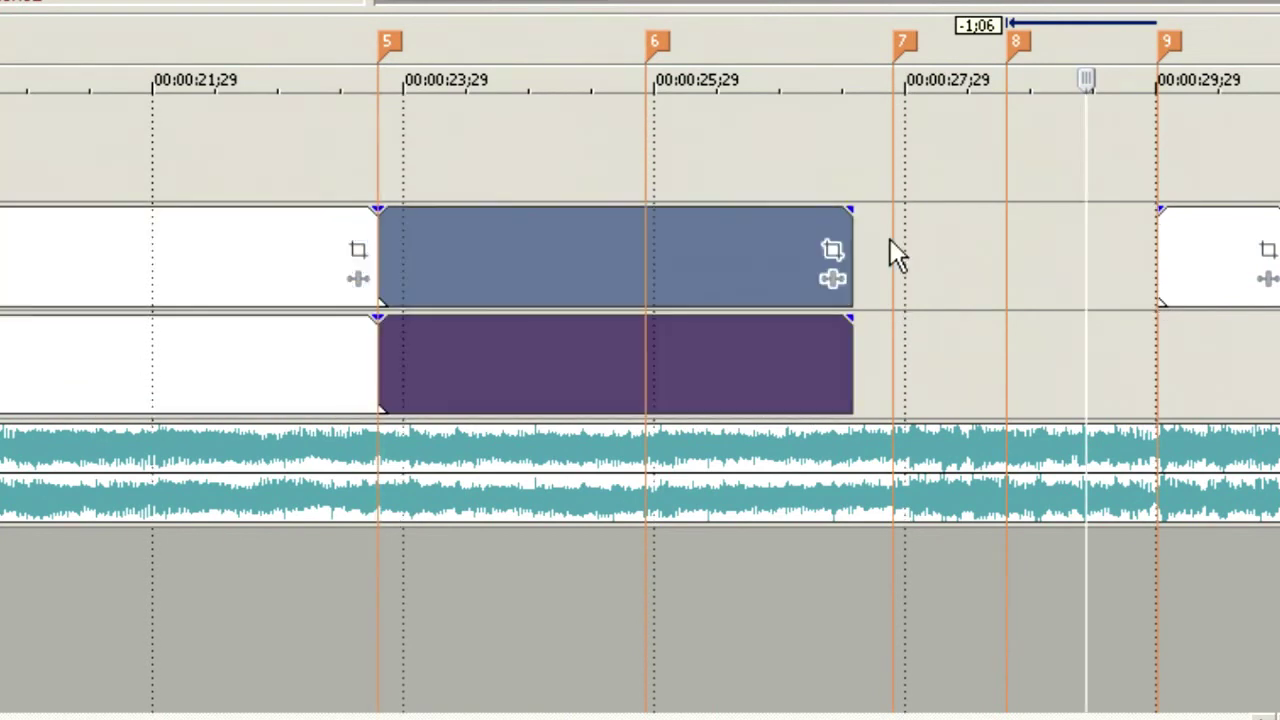
pyautogui.moveTo(849, 229); pyautogui.dragTo(646, 263)
pyautogui.moveTo(515, 262)
pyautogui.mouseDown()
pyautogui.moveTo(905, 238)
pyautogui.moveTo(886, 237)
pyautogui.mouseUp()
pyautogui.moveTo(806, 251)
pyautogui.mouseDown()
pyautogui.moveTo(814, 263)
pyautogui.moveTo(1066, 238)
pyautogui.moveTo(1046, 247)
pyautogui.mouseUp()
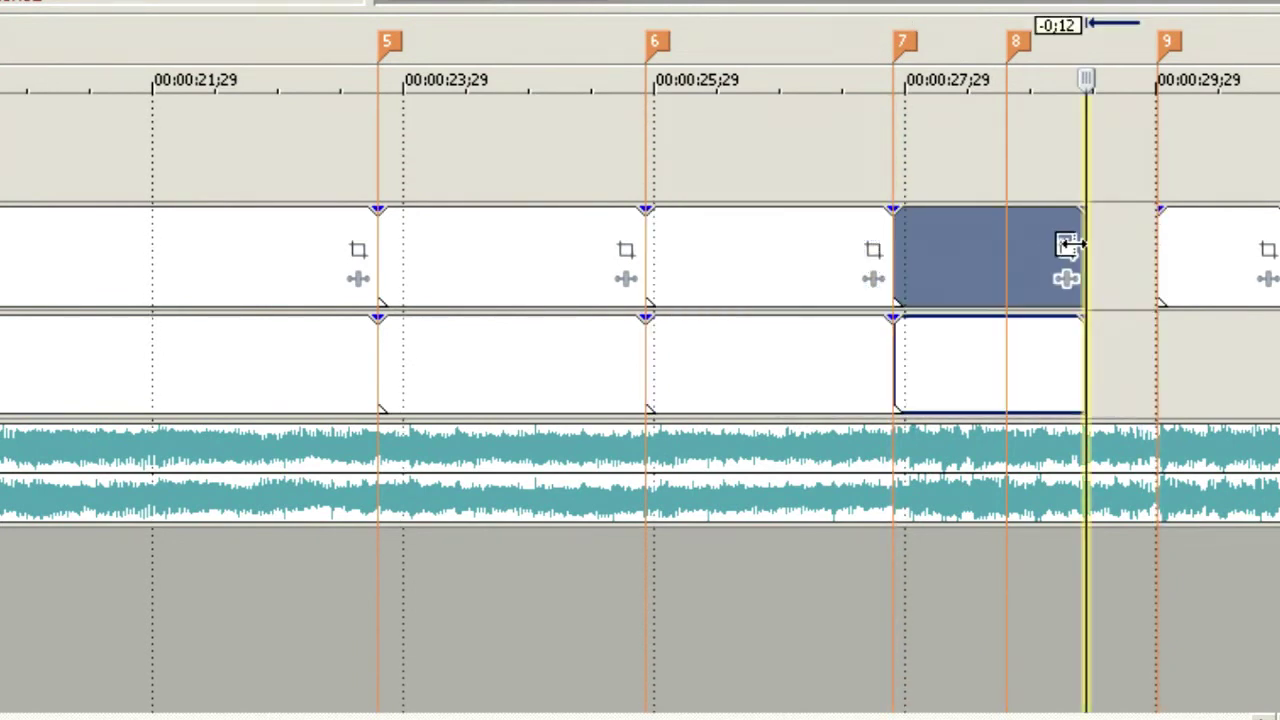
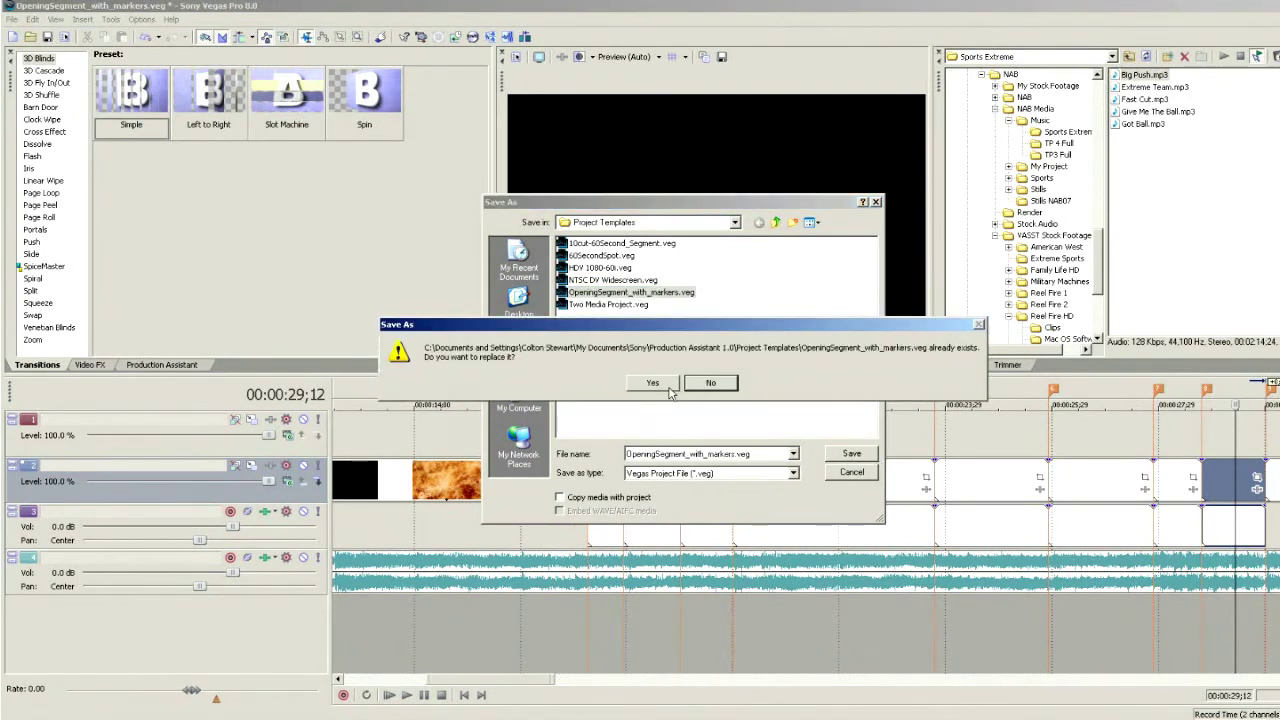
# Save the project over the existing OpeningSegment_with_markers.veg in the Project Templates folder.
pyautogui.click(668, 386)
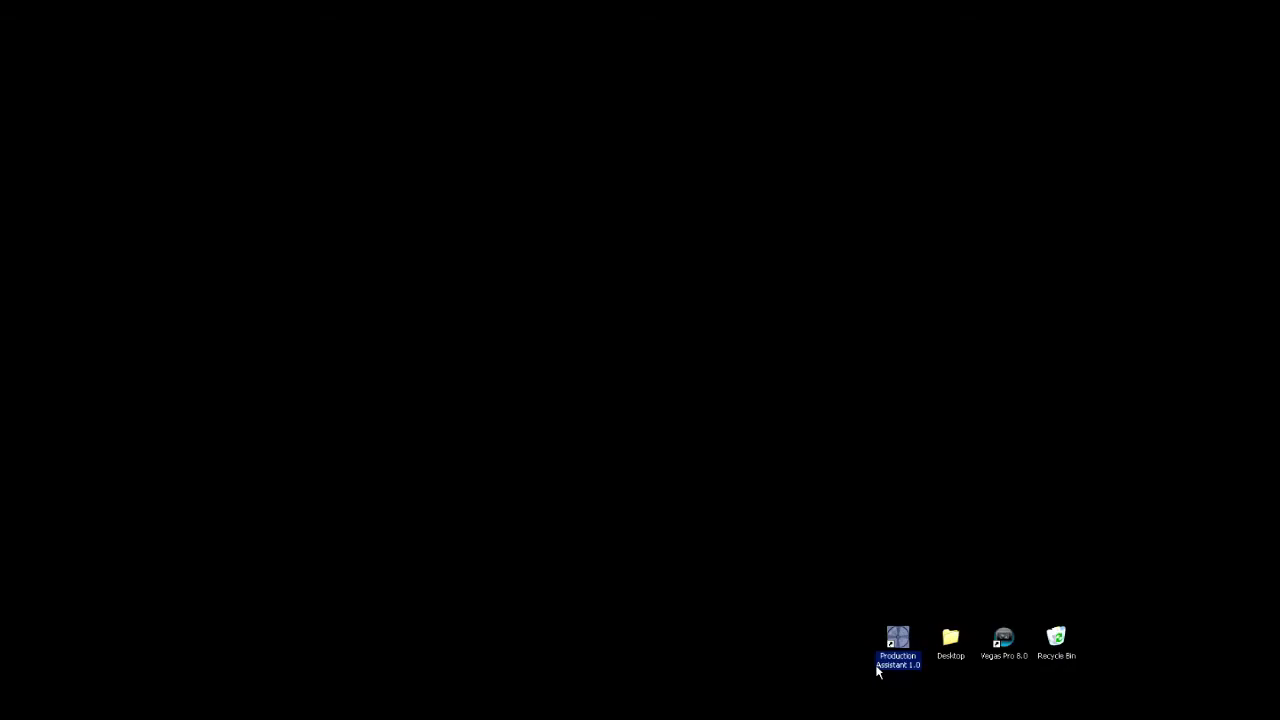
# Launch Production Assistant 1.0, choose the OpeningSegment_with_markers template and name the project OpeningSegment Test.
pyautogui.doubleClick(898, 638)
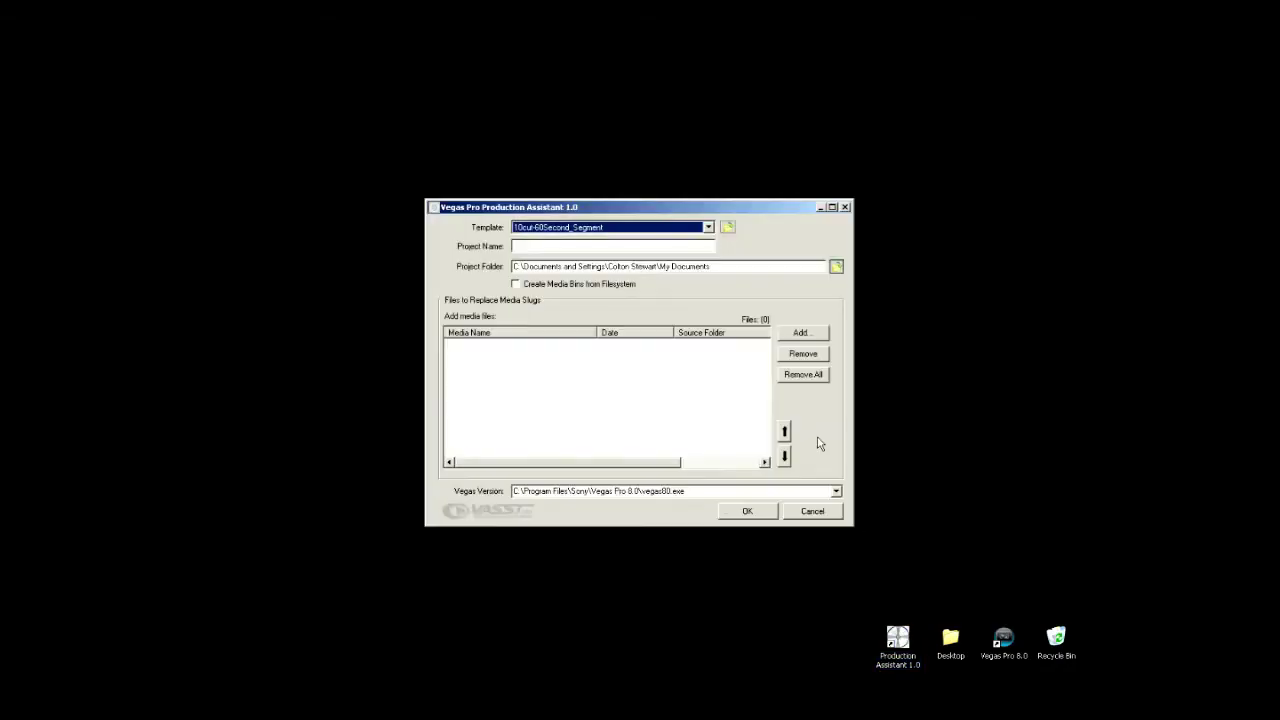
pyautogui.click(708, 228)
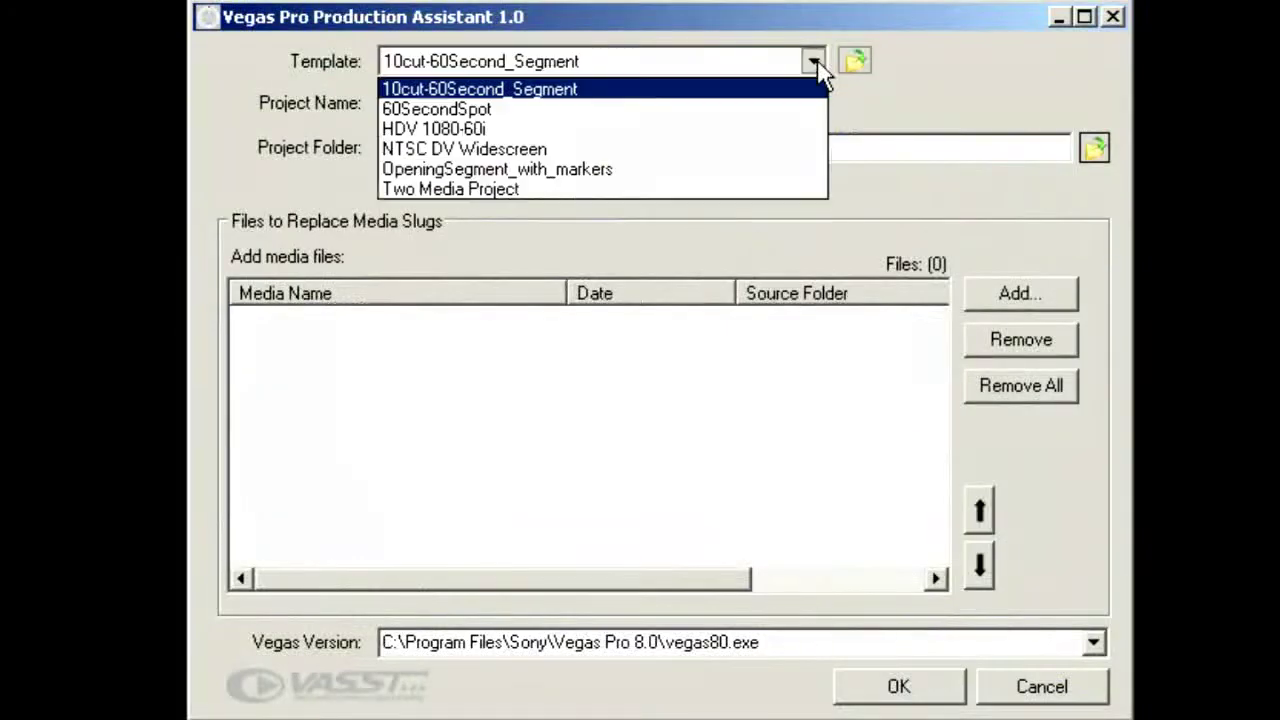
pyautogui.click(686, 169)
pyautogui.click(659, 100)
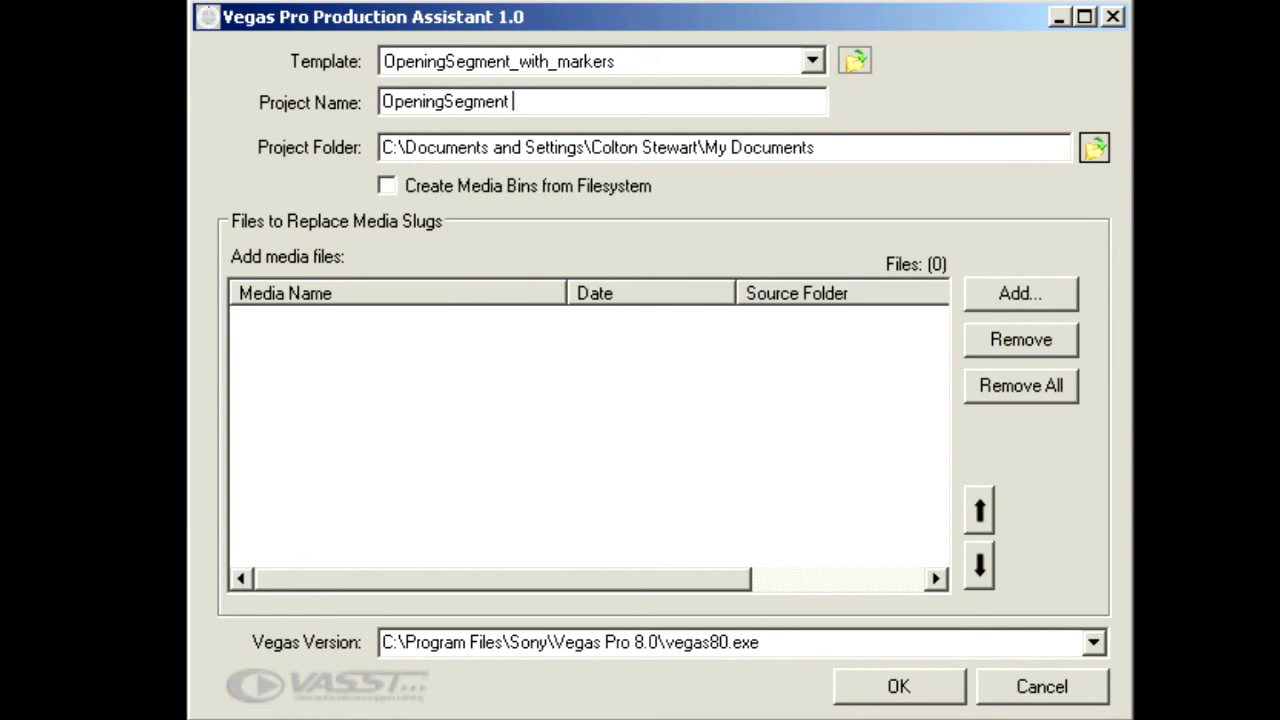
# Add the clips ES101.avi through ES126.avi from the Extreme folder under NAB Media, Sports as replacement media.
pyautogui.click(1014, 296)
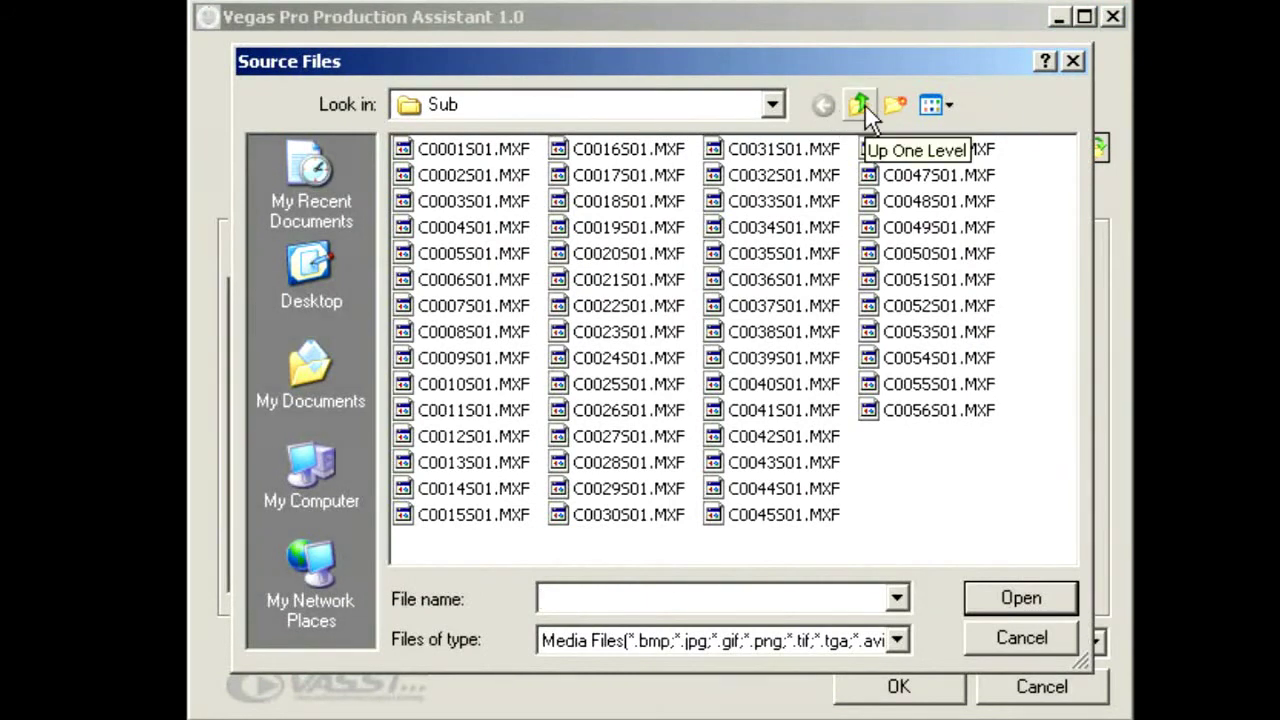
pyautogui.click(309, 395)
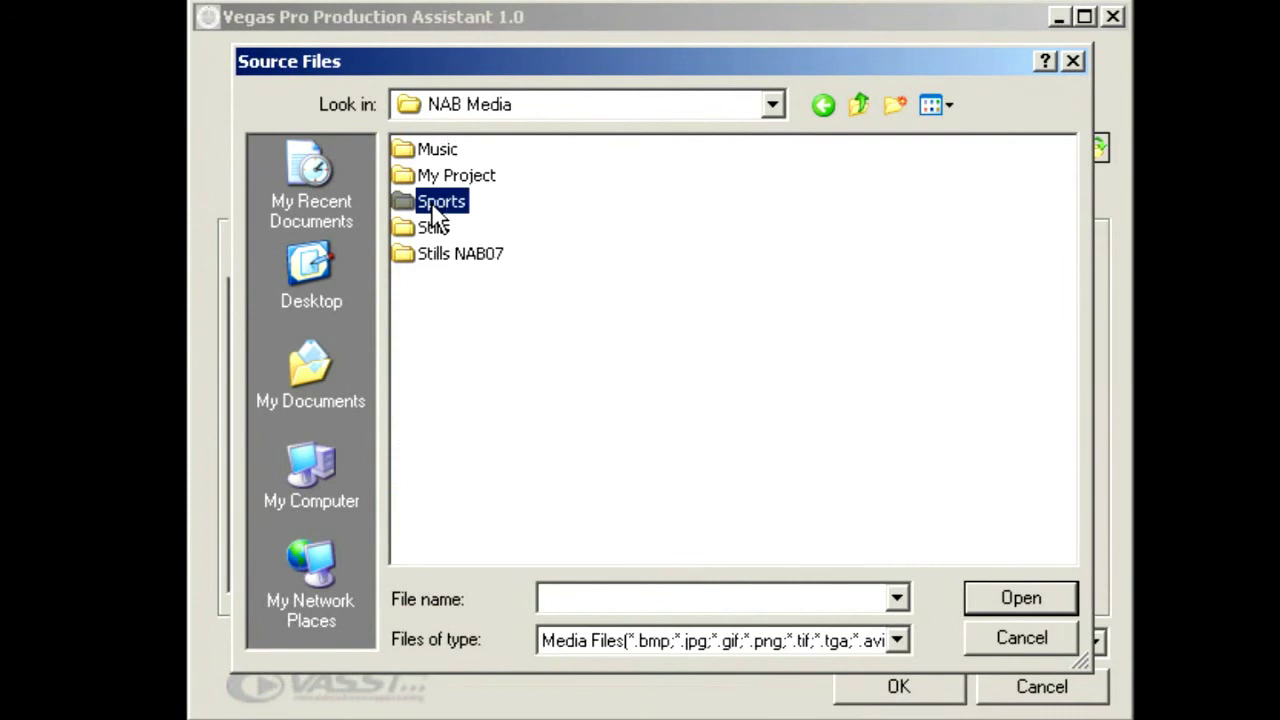
pyautogui.doubleClick(443, 203)
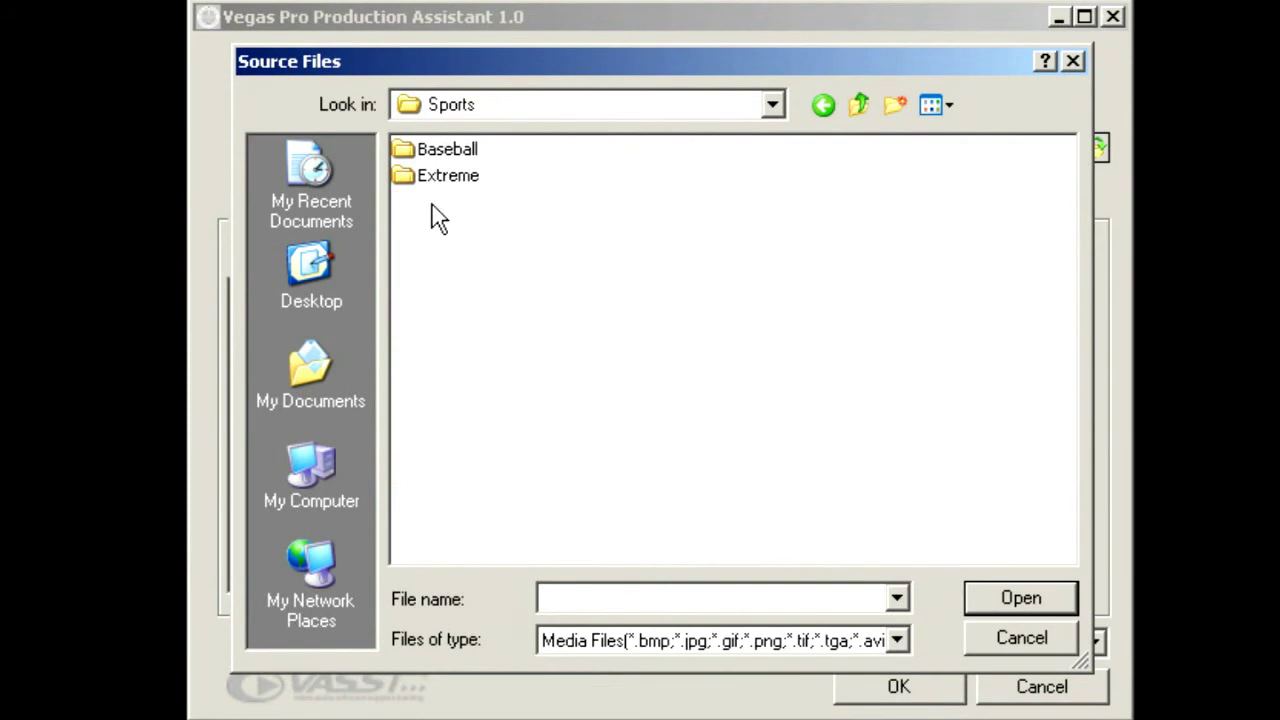
pyautogui.doubleClick(433, 195)
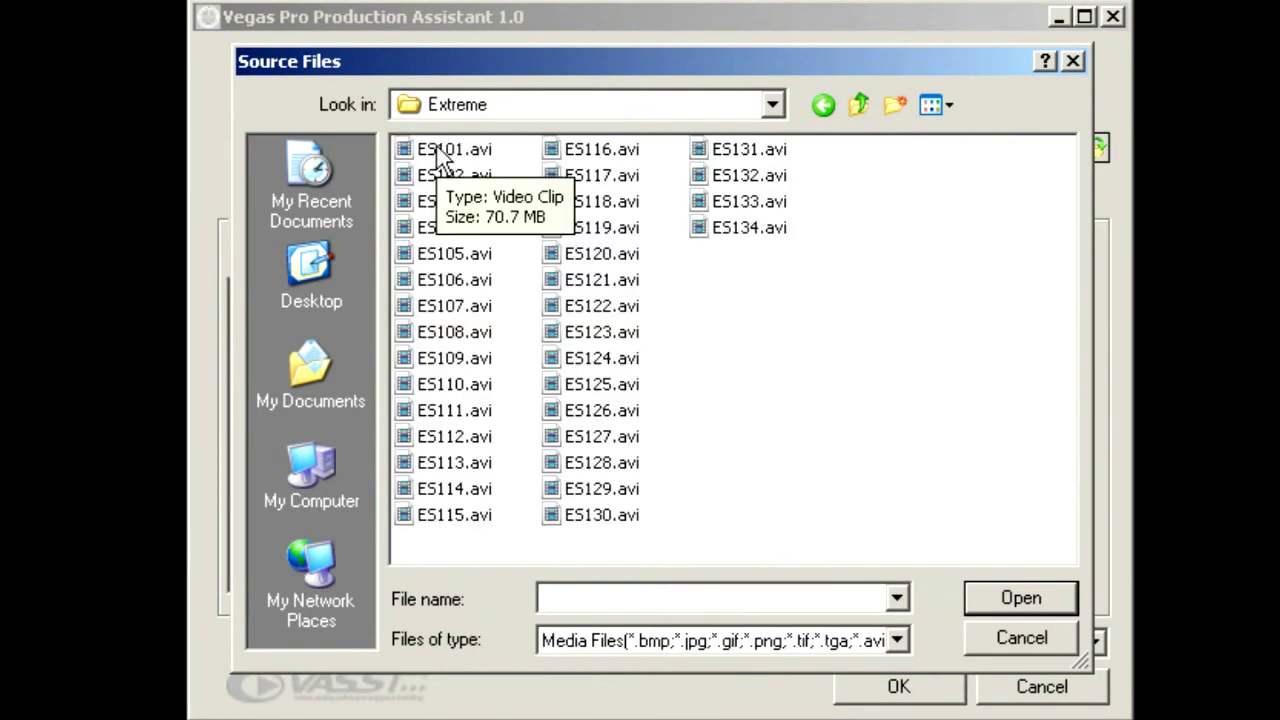
pyautogui.click(441, 160)
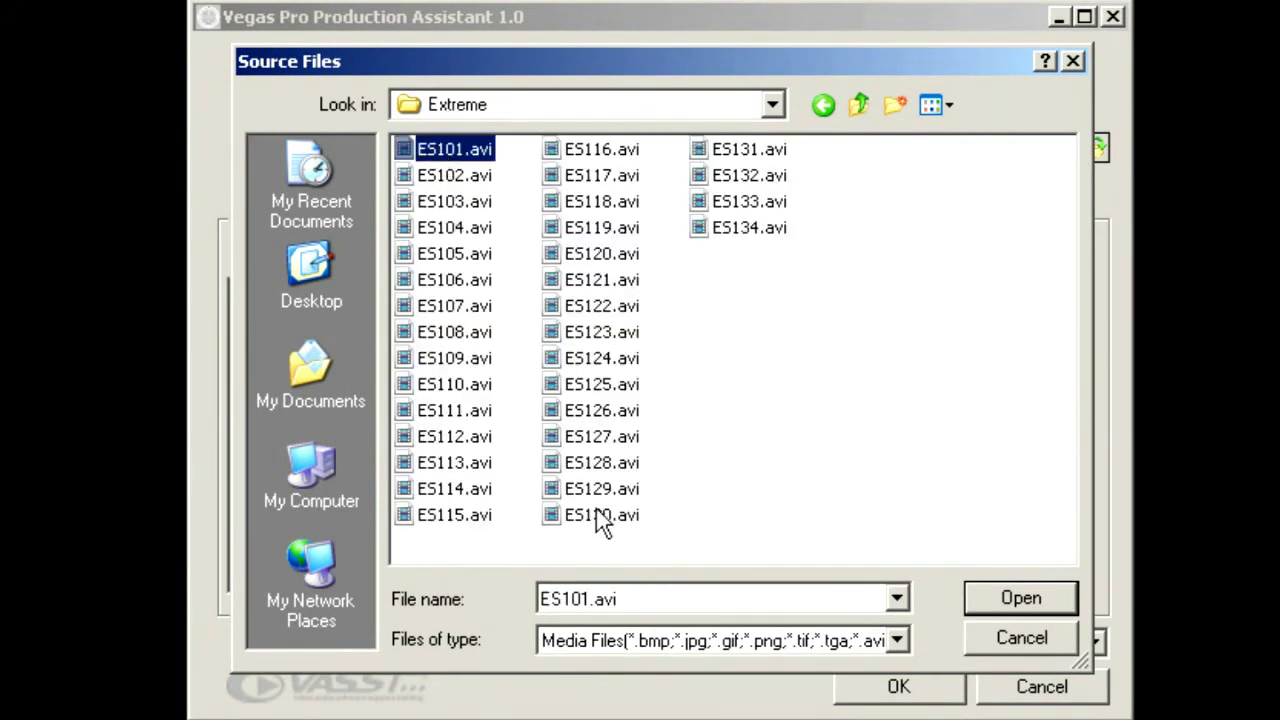
pyautogui.keyDown('shift'); pyautogui.click(600, 410); pyautogui.keyUp('shift')
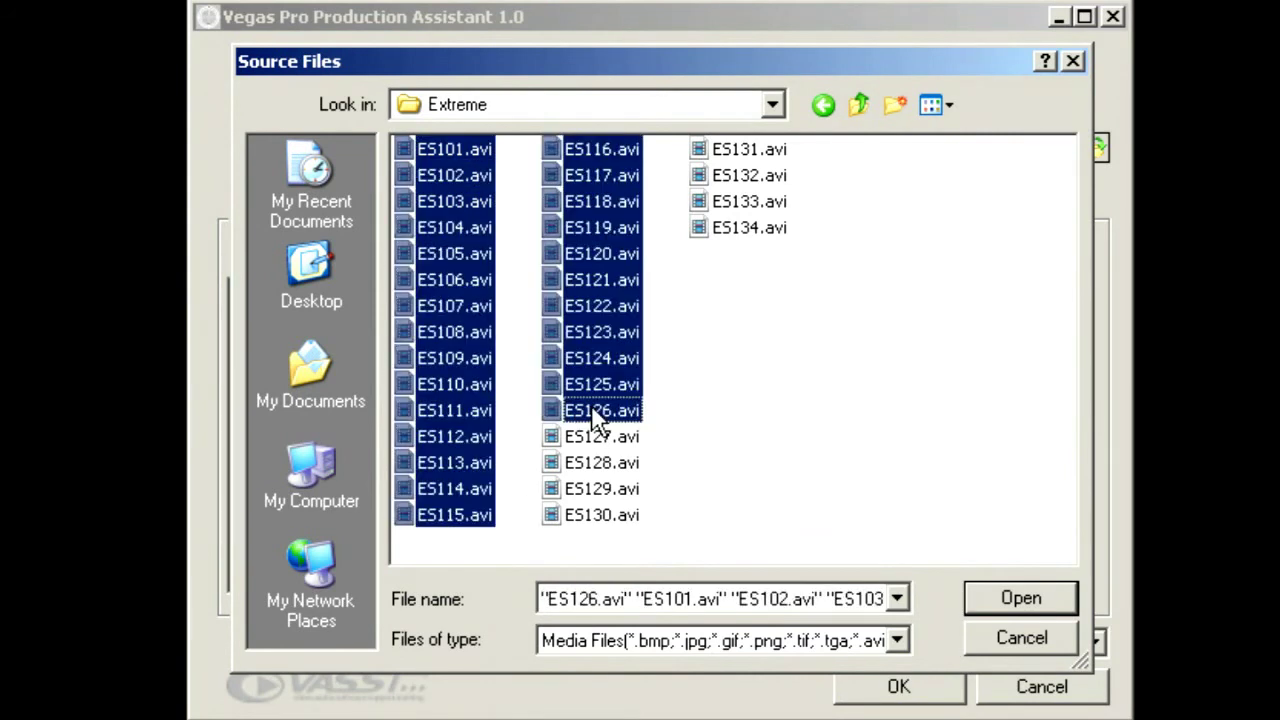
pyautogui.click(1023, 600)
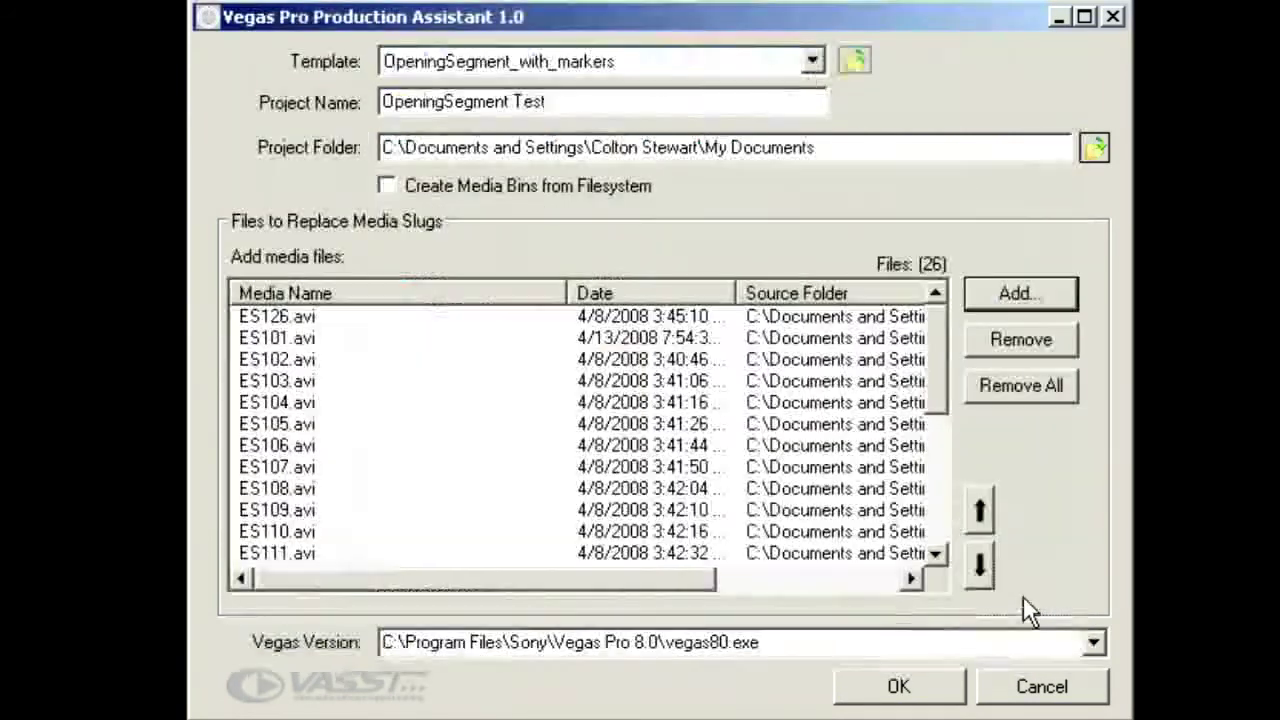
# Move ES108.avi up three places in the media list, directly below ES104.avi.
pyautogui.click(262, 489)
pyautogui.click(980, 510)
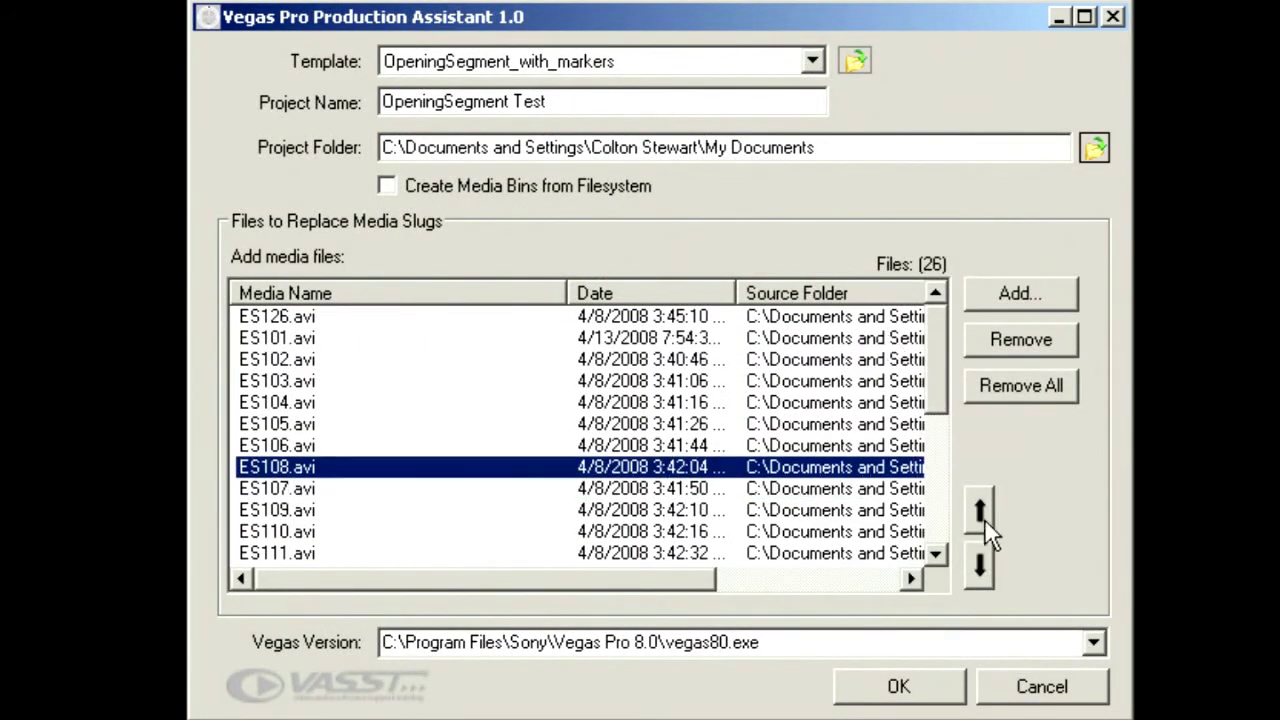
pyautogui.click(980, 510)
pyautogui.click(980, 510)
# Move ES109.avi up four places in the media list, directly above ES108.avi.
pyautogui.click(276, 510)
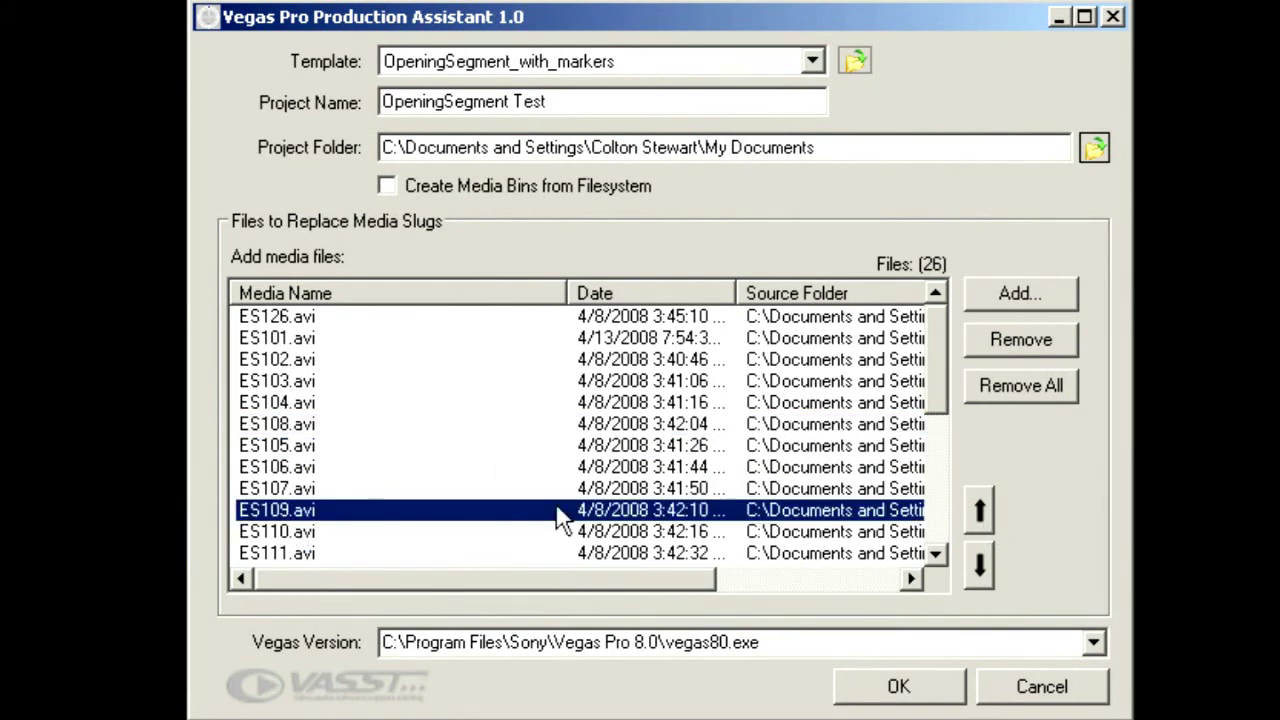
pyautogui.click(981, 511)
pyautogui.click(981, 511)
pyautogui.click(981, 511)
pyautogui.click(981, 511)
# Move ES101.avi down four places in the media list, directly below ES109.avi.
pyautogui.click(330, 345)
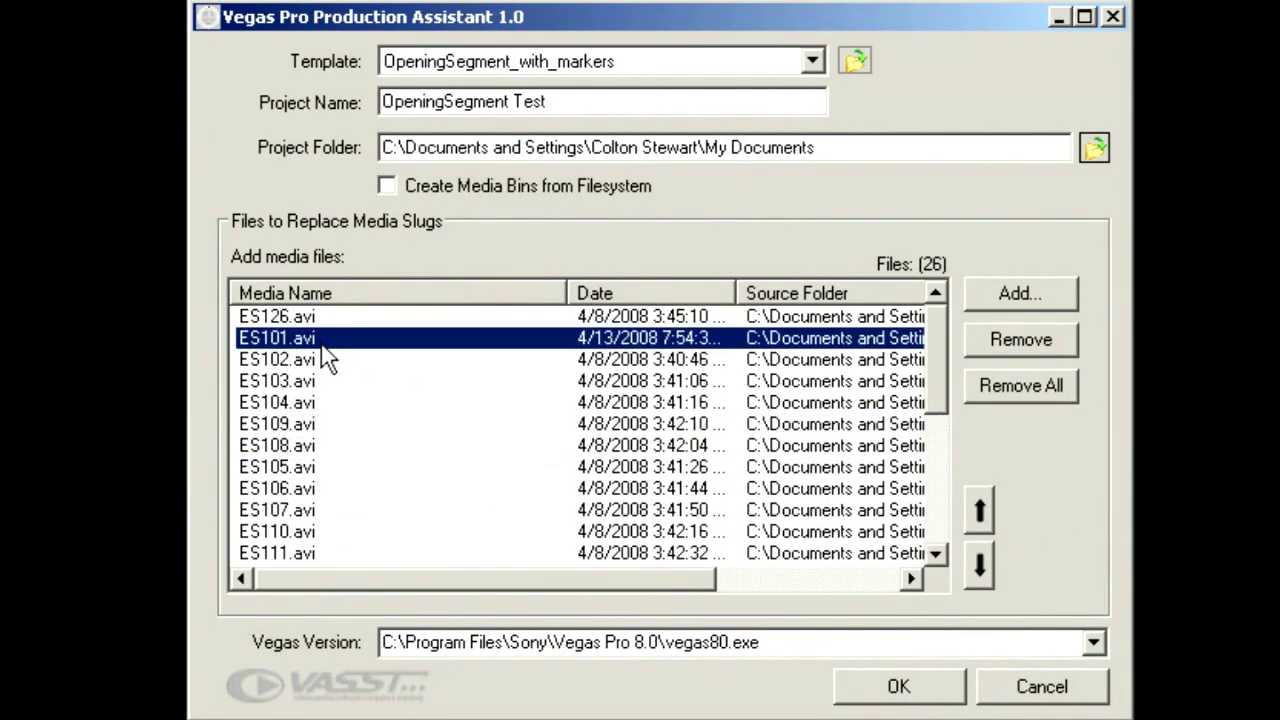
pyautogui.click(967, 569)
pyautogui.click(967, 569)
pyautogui.click(967, 569)
pyautogui.click(967, 569)
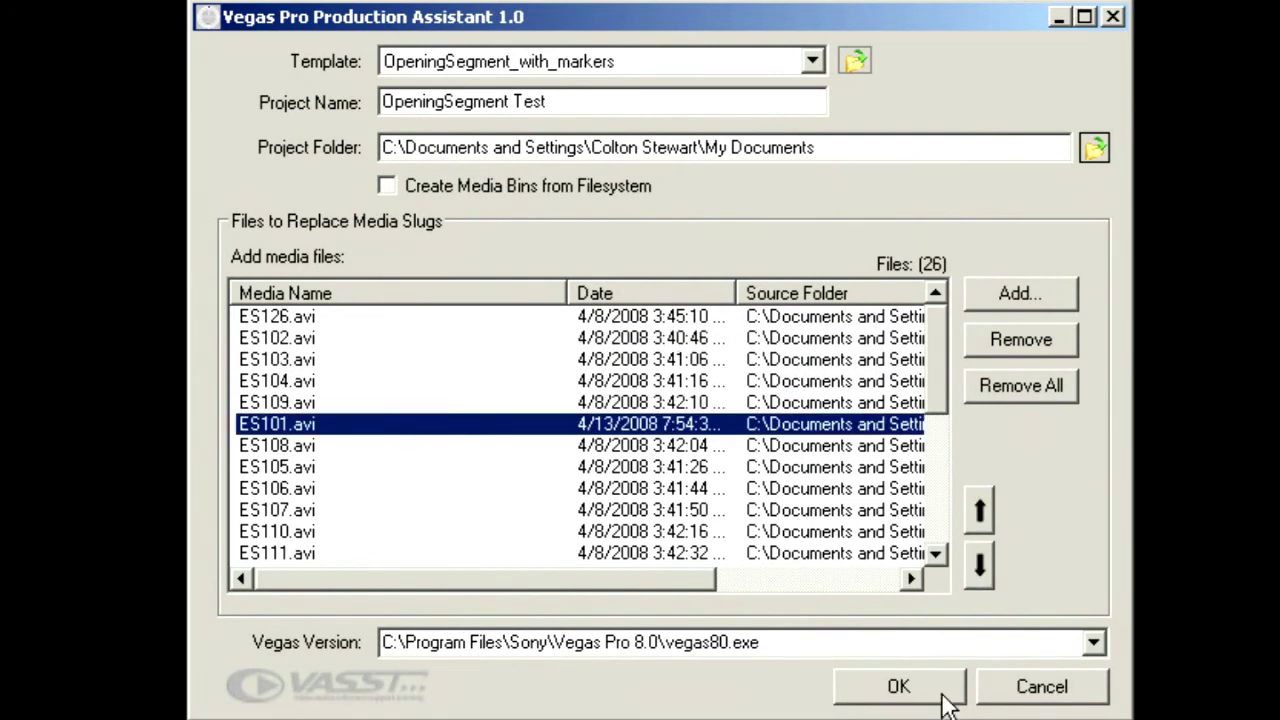
# Generate the project from the template with the listed clips and play it from the first marker.
pyautogui.click(898, 687)
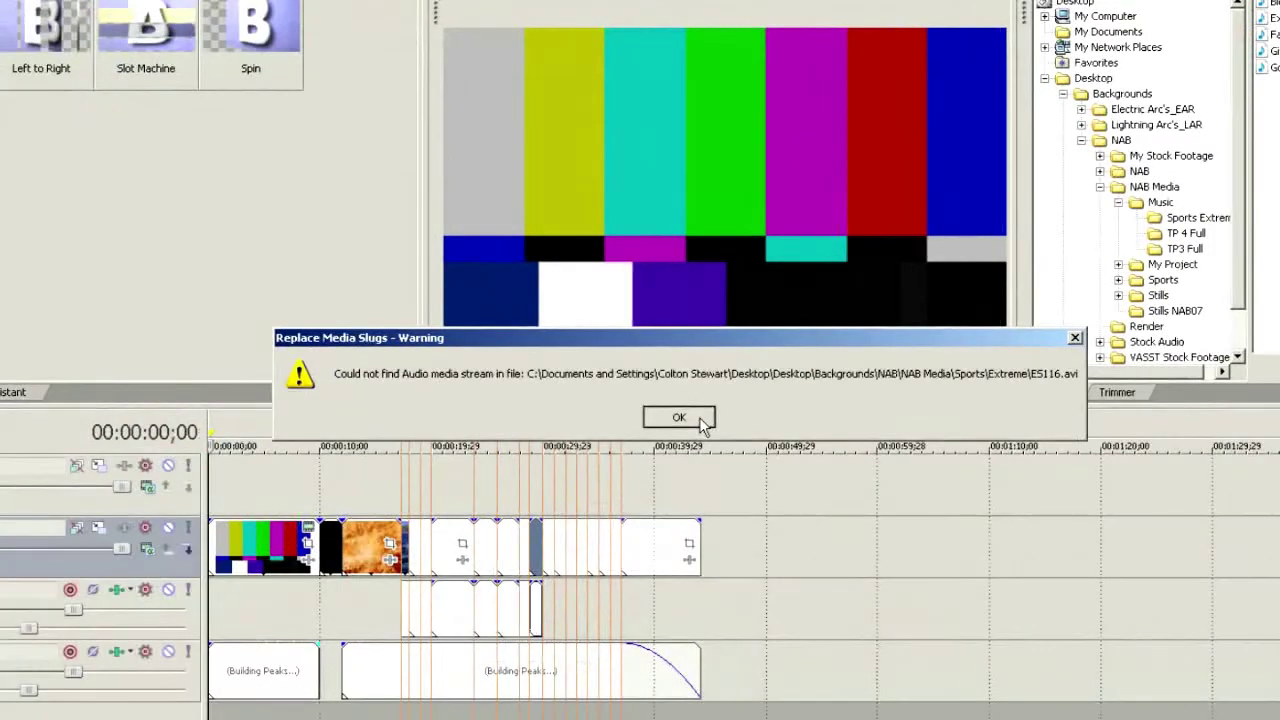
pyautogui.click(680, 418)
pyautogui.click(401, 605)
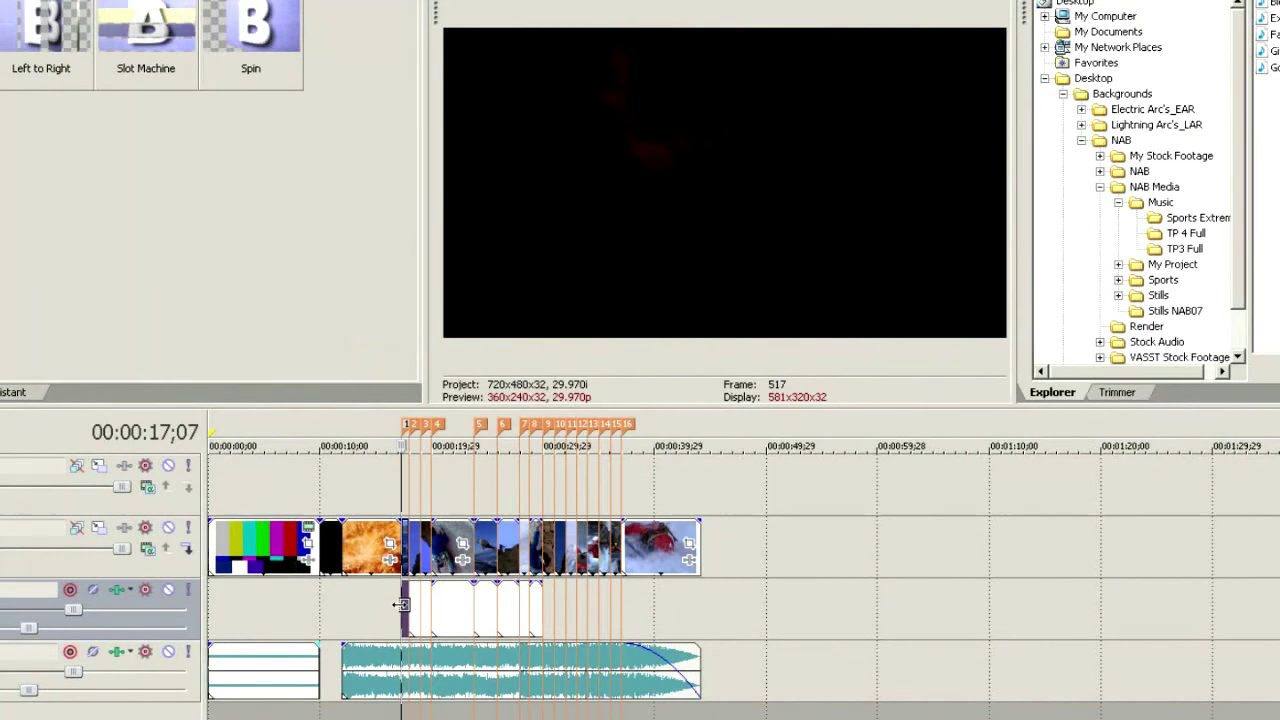
pyautogui.press('space')
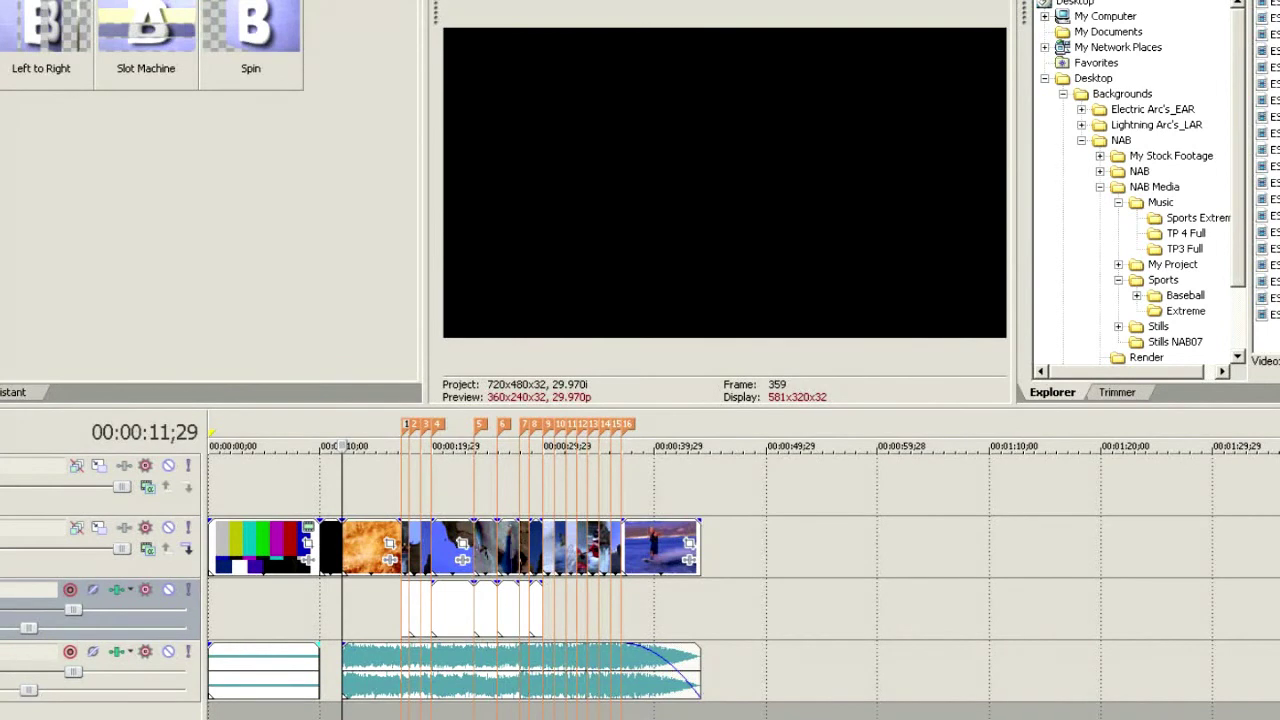
# Preview several frames of the opening explosion clip and the sports clip between markers 4 and 5.
pyautogui.click(353, 581)
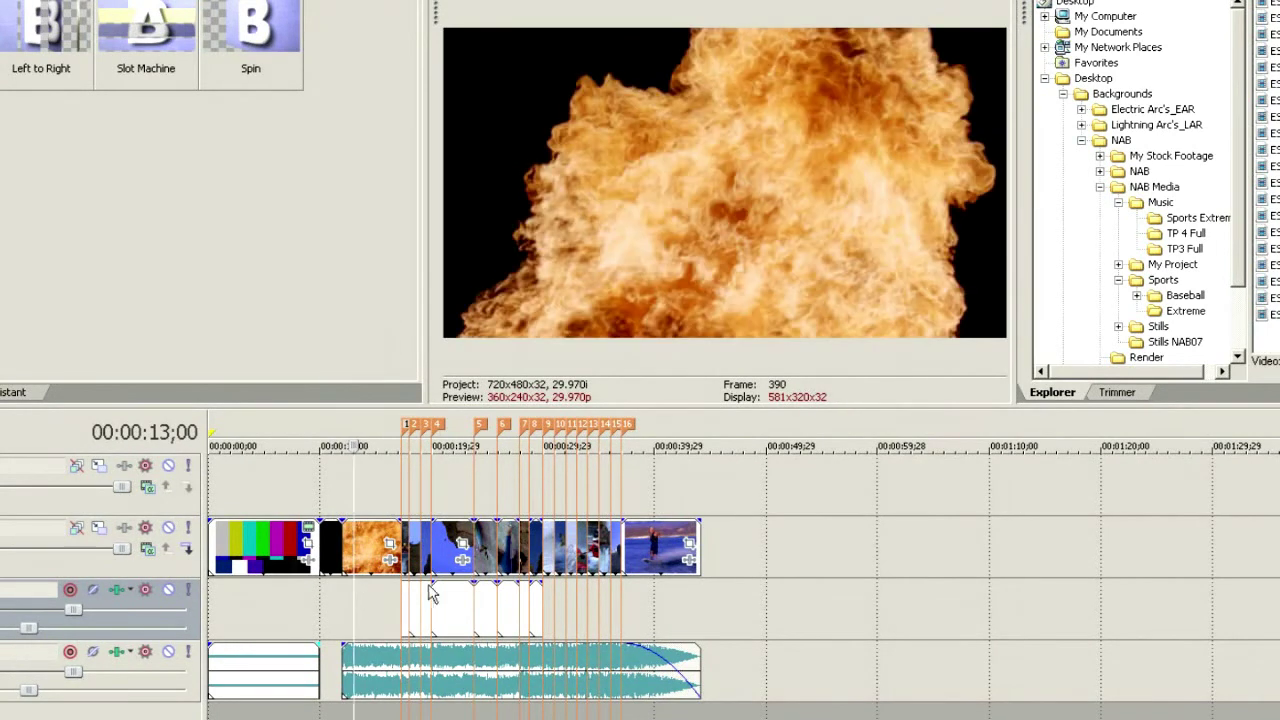
pyautogui.click(430, 570)
pyautogui.click(375, 596)
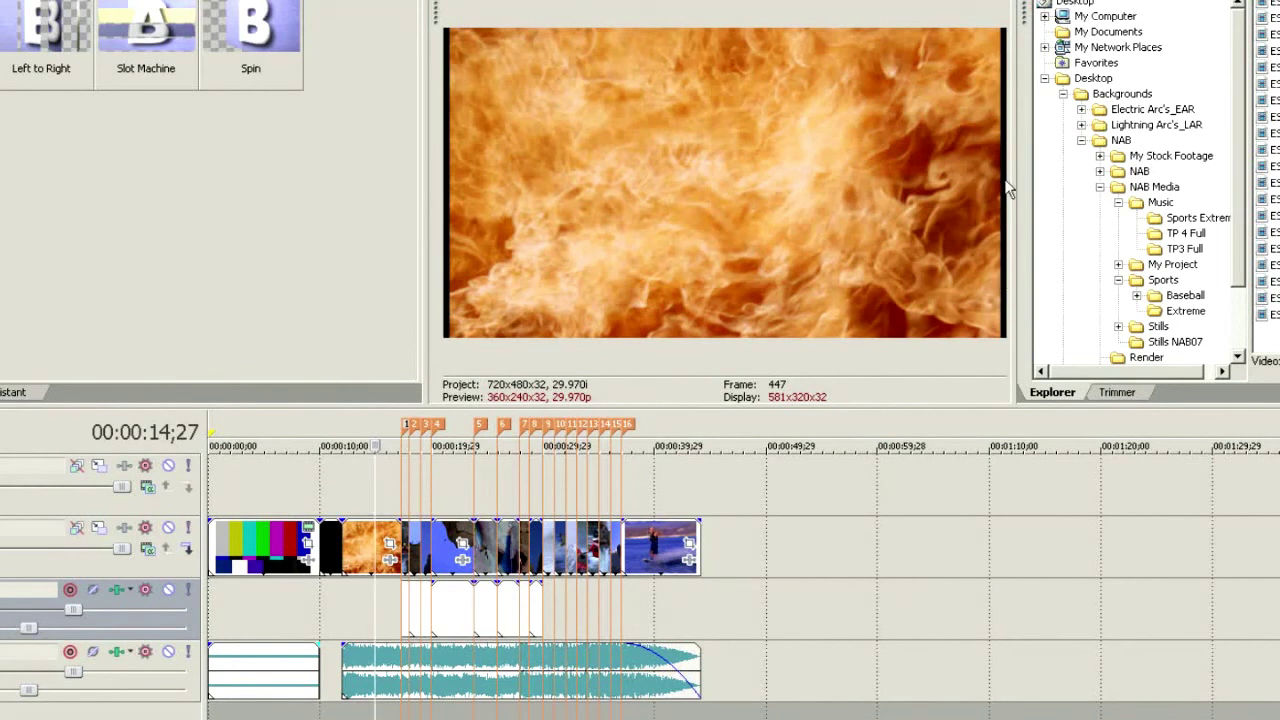
pyautogui.click(360, 602)
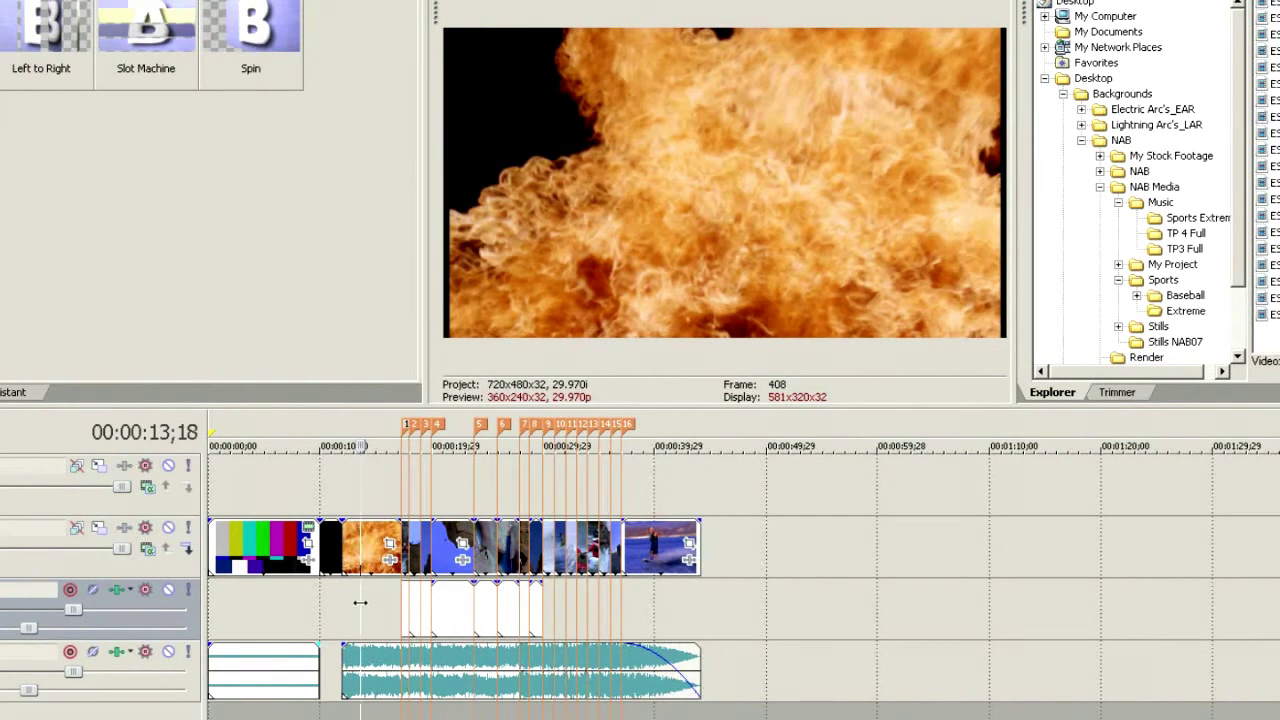
pyautogui.click(460, 607)
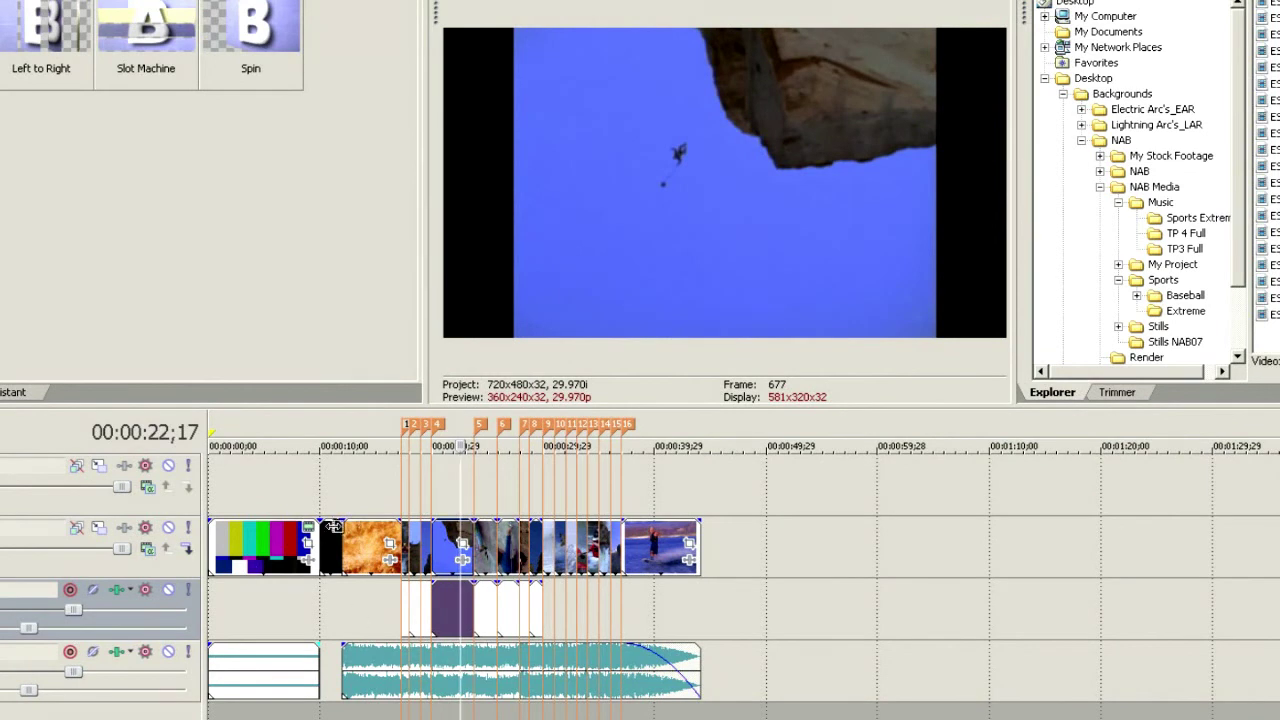
pyautogui.click(376, 550)
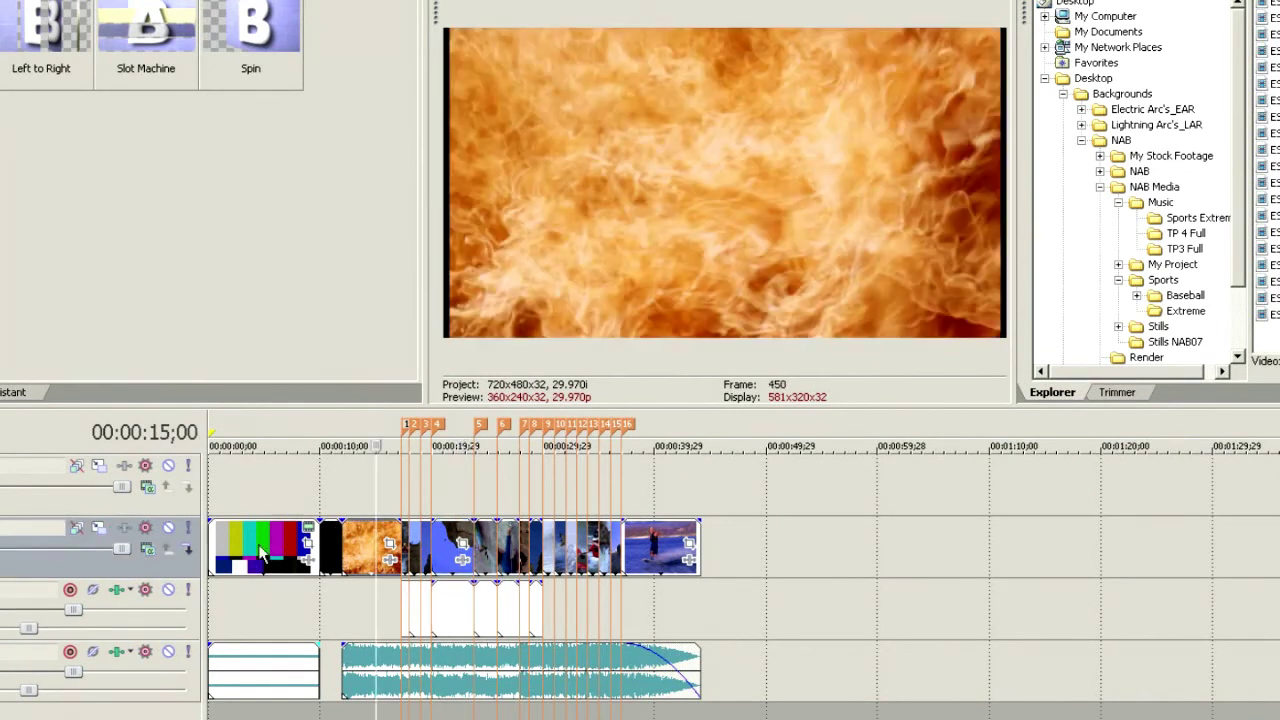
# Check the colour bars and the sports clips that follow markers 5 and 8.
pyautogui.click(260, 553)
pyautogui.click(495, 551)
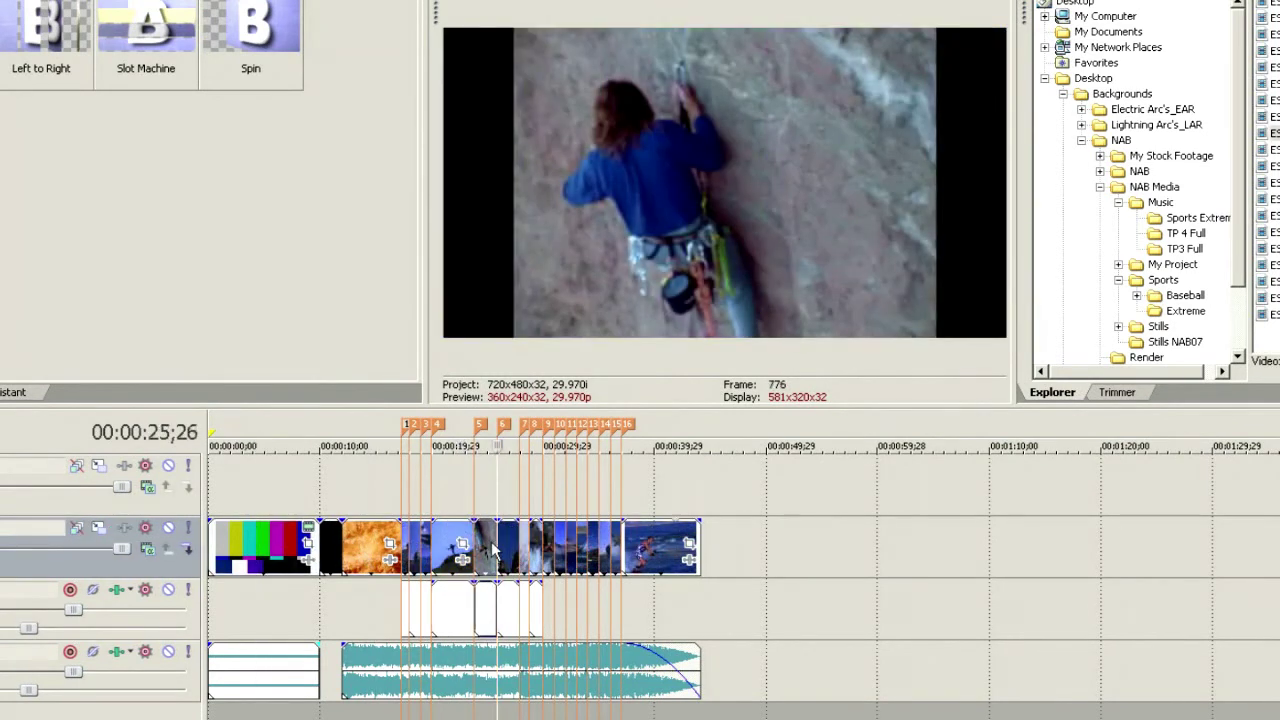
pyautogui.click(532, 552)
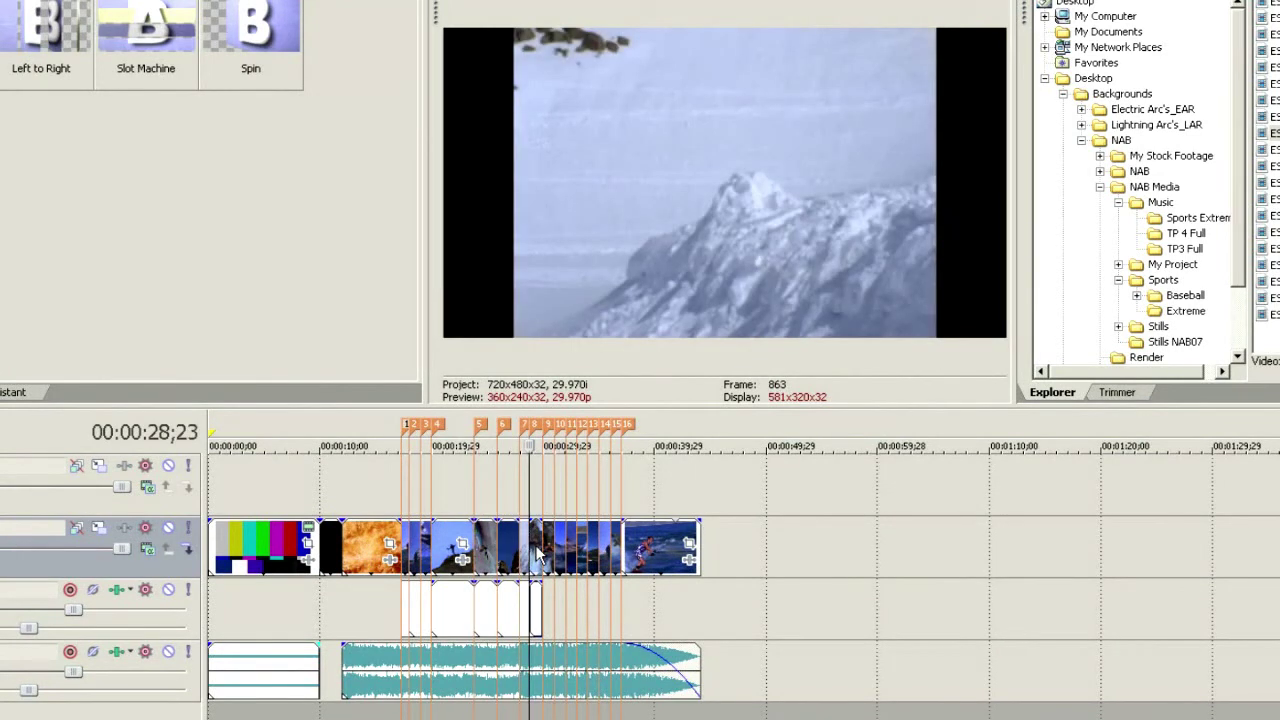
pyautogui.click(262, 545)
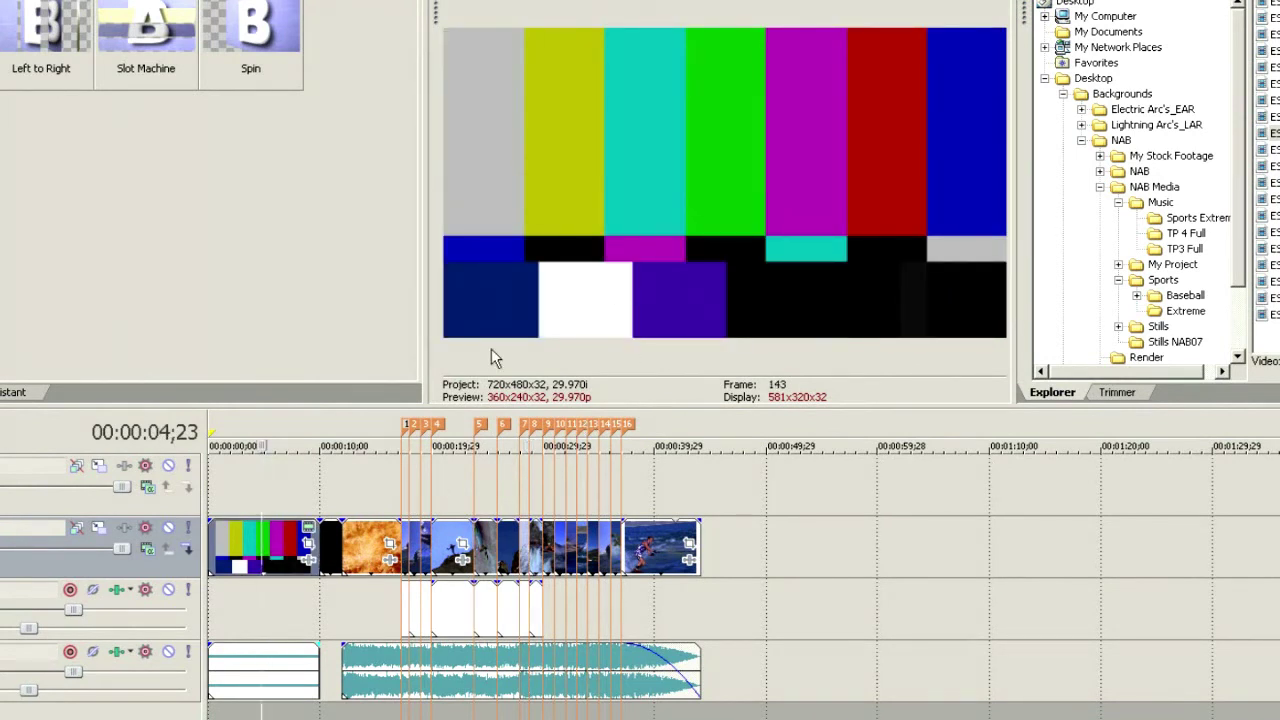
# Review the black section before the music and play the explosion clip from its start.
pyautogui.click(334, 582)
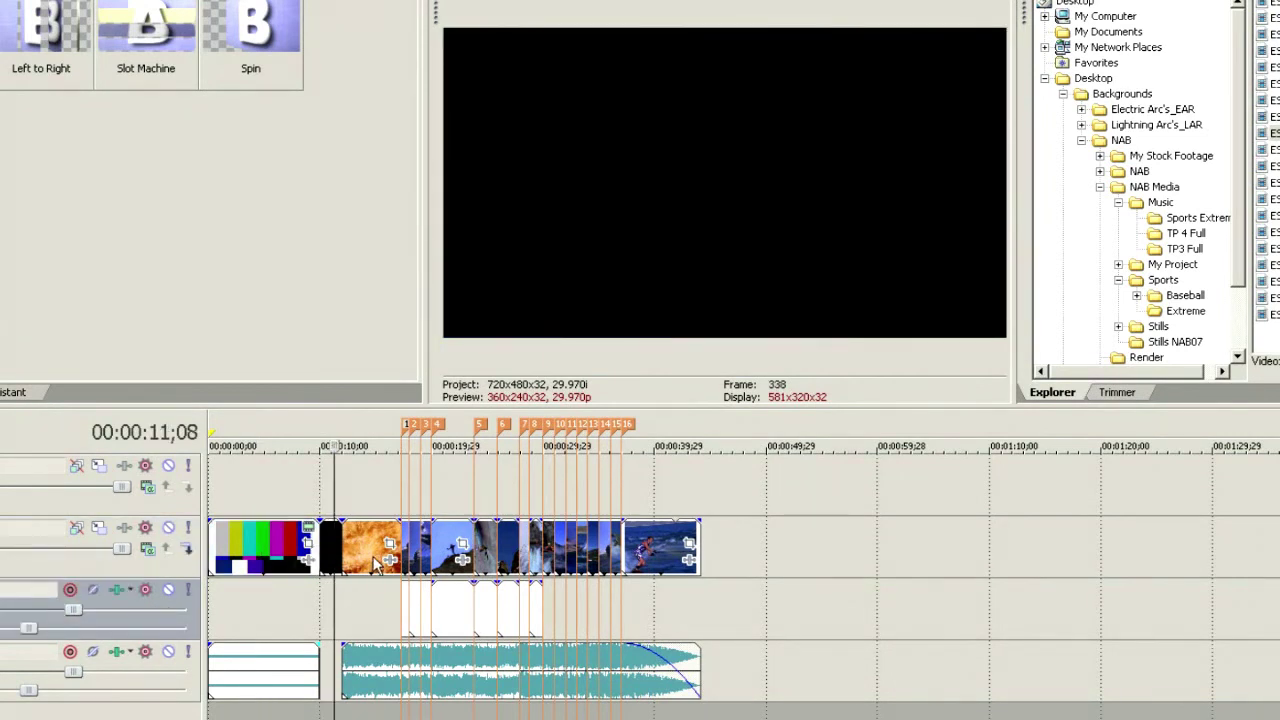
pyautogui.click(374, 565)
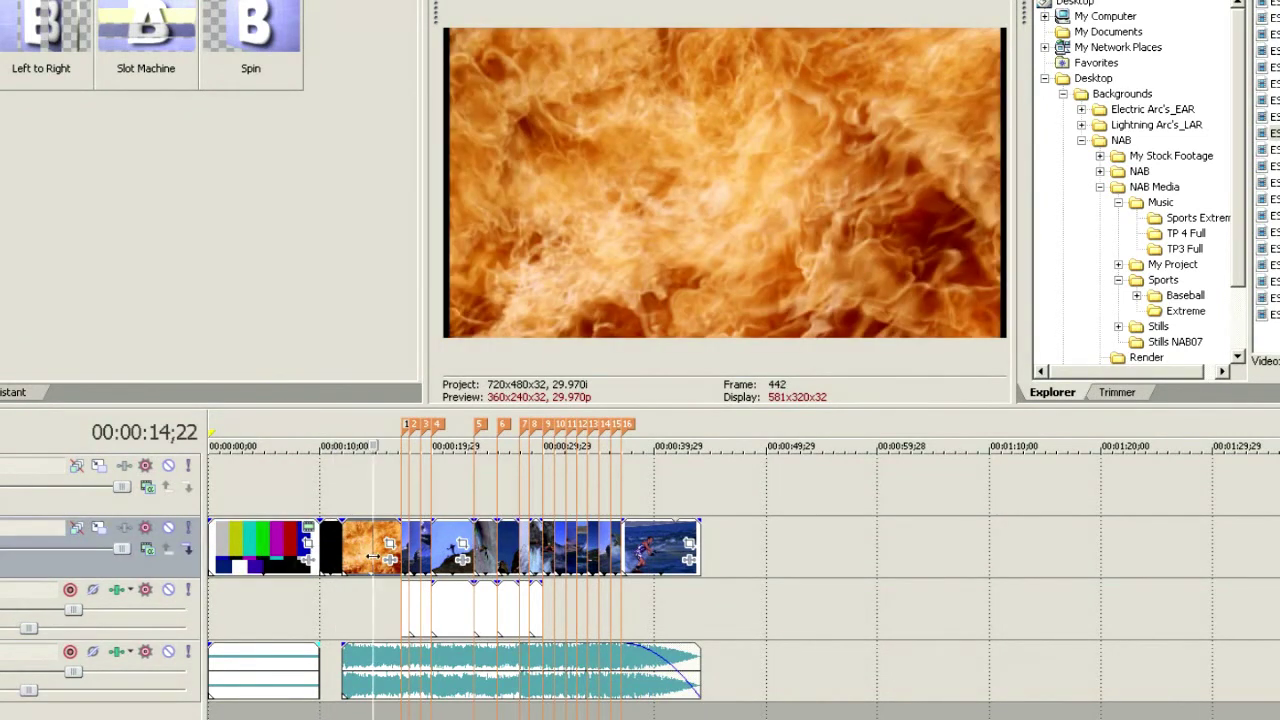
pyautogui.click(348, 562)
pyautogui.press('space')
pyautogui.press('space')
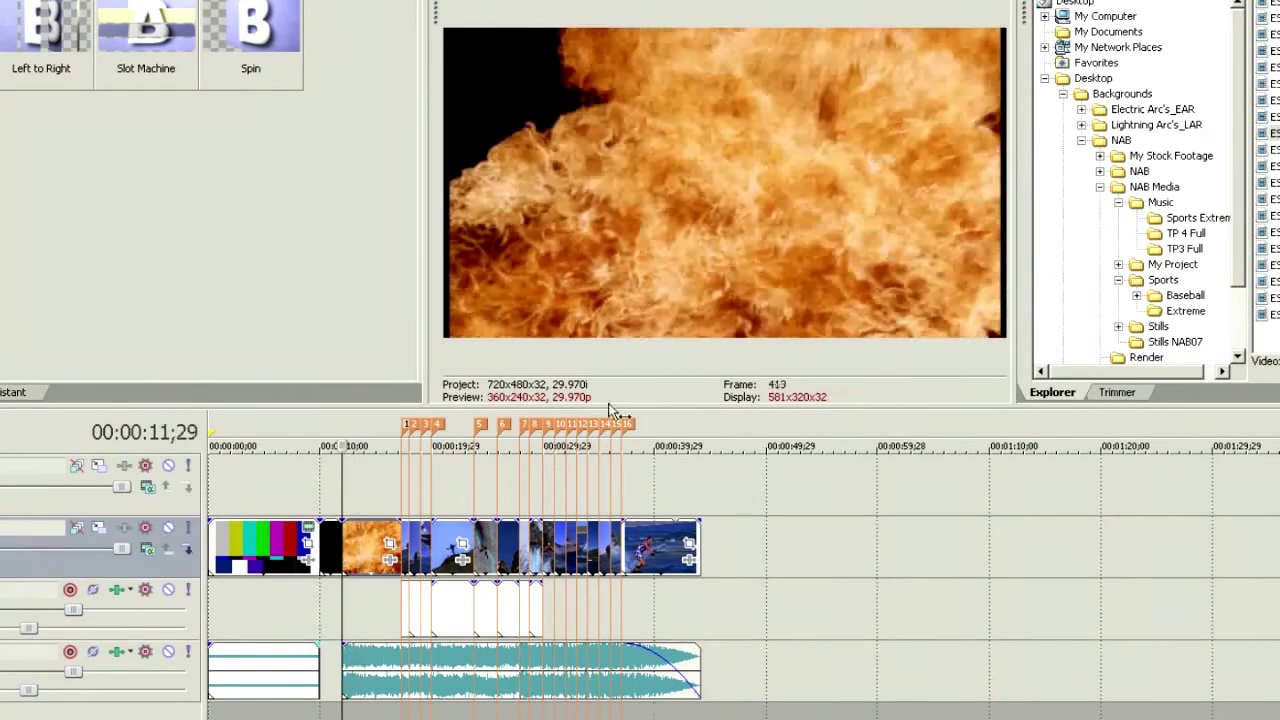
pyautogui.click(372, 562)
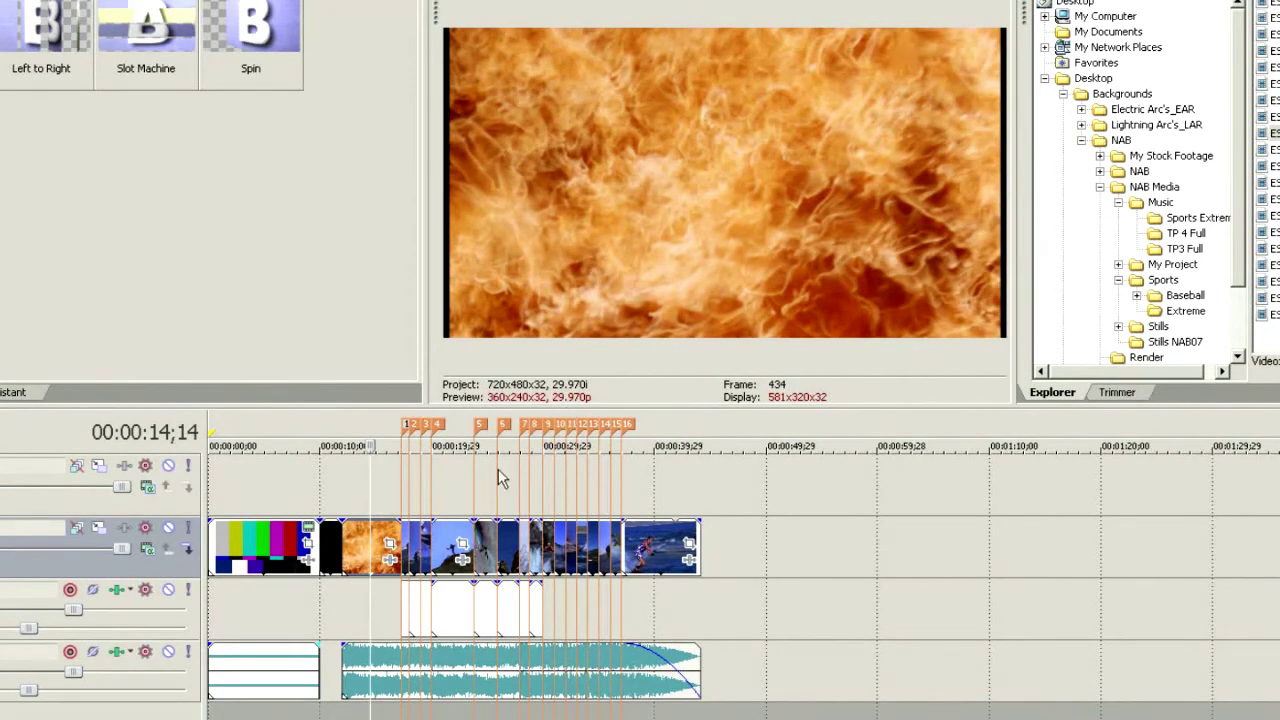
# Preview the replacement sports clips one after another between markers 4 and 8.
pyautogui.click(452, 550)
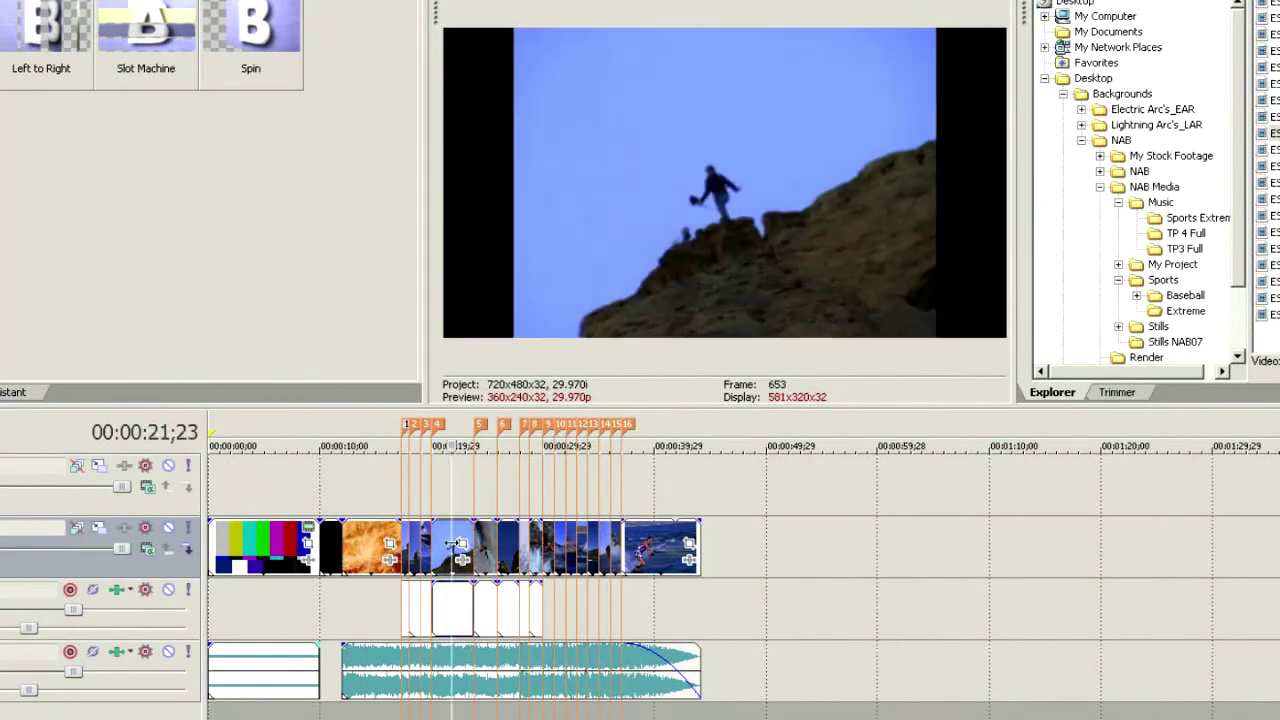
pyautogui.click(493, 556)
pyautogui.click(493, 556)
pyautogui.click(506, 557)
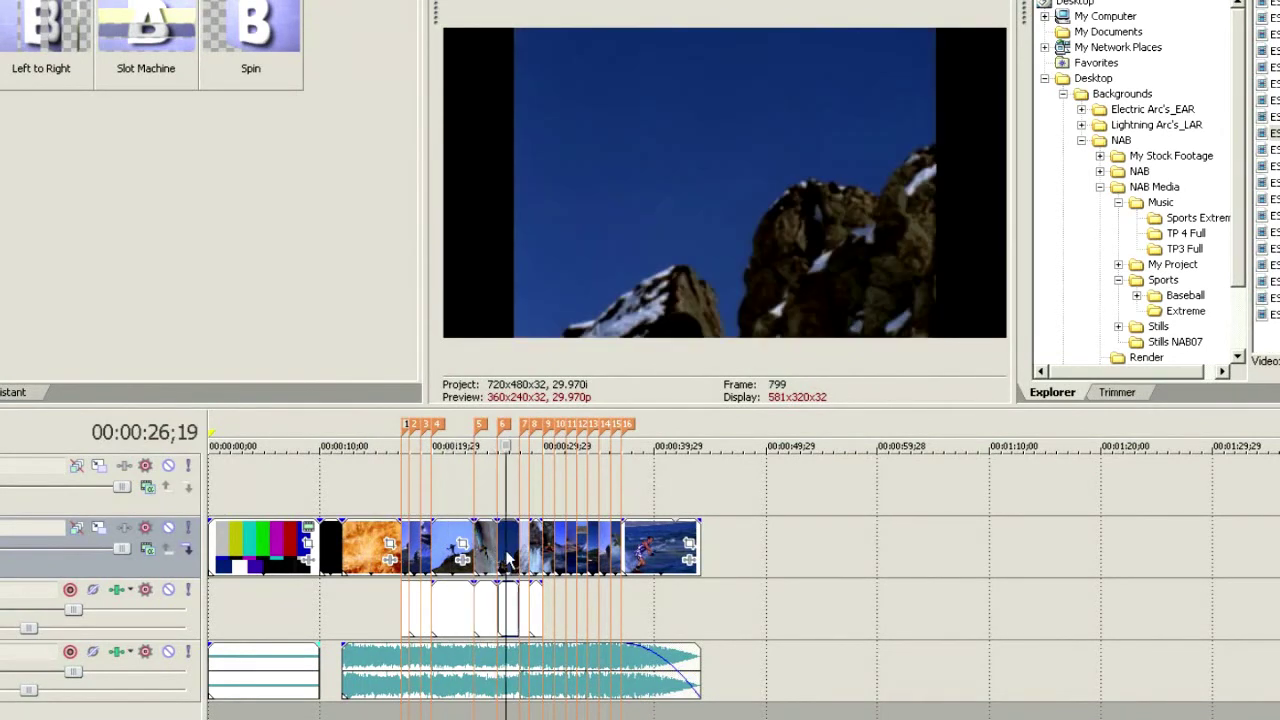
pyautogui.click(526, 562)
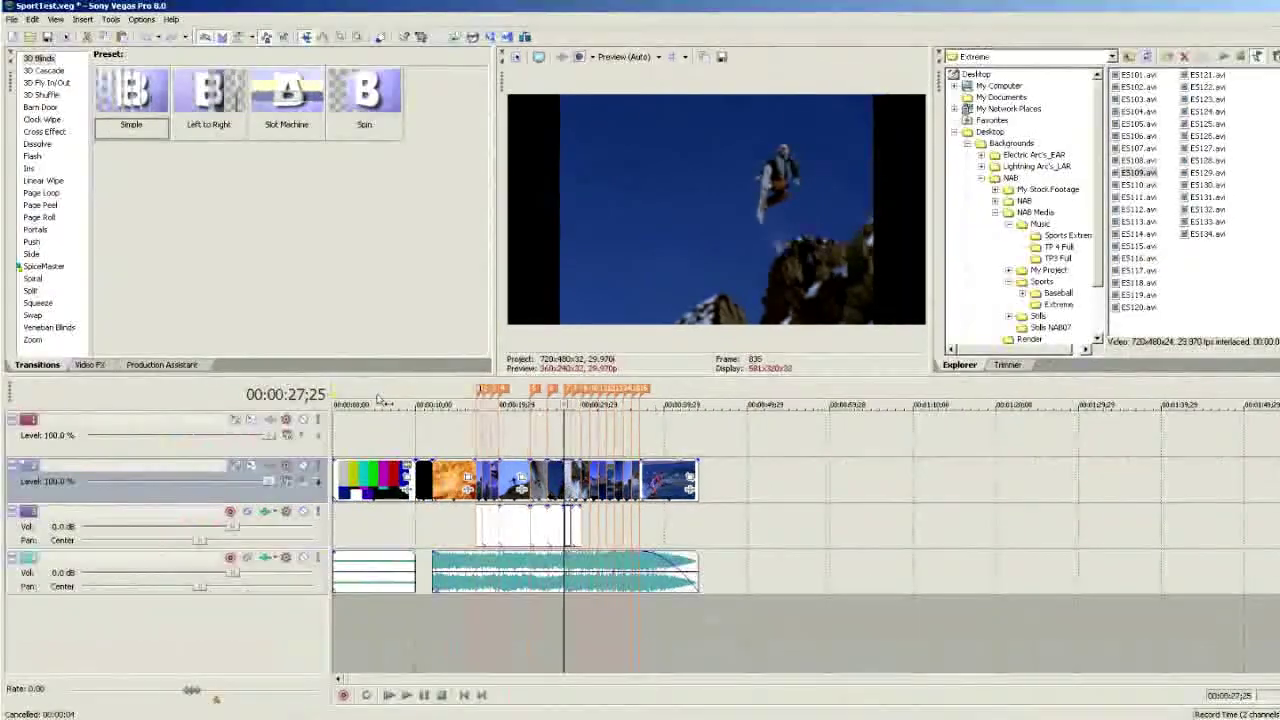
# Set Production Assistant to use the current project as its source media.
pyautogui.click(183, 368)
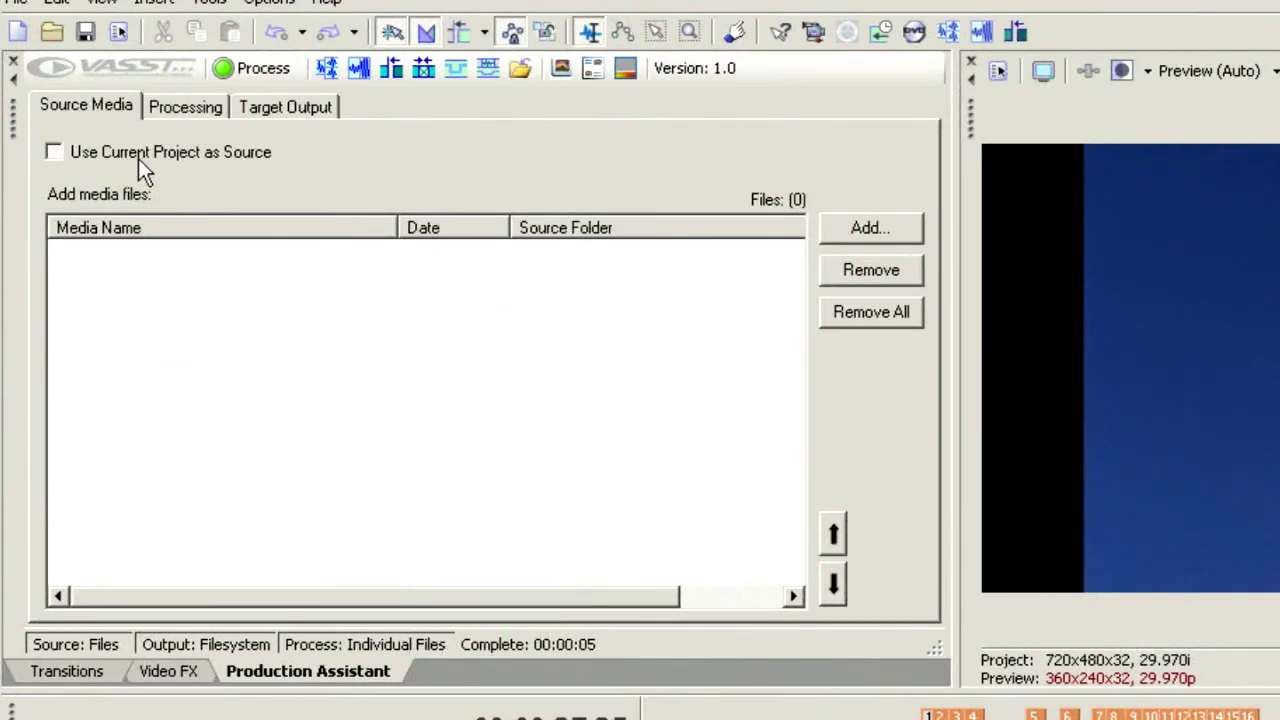
pyautogui.click(138, 158)
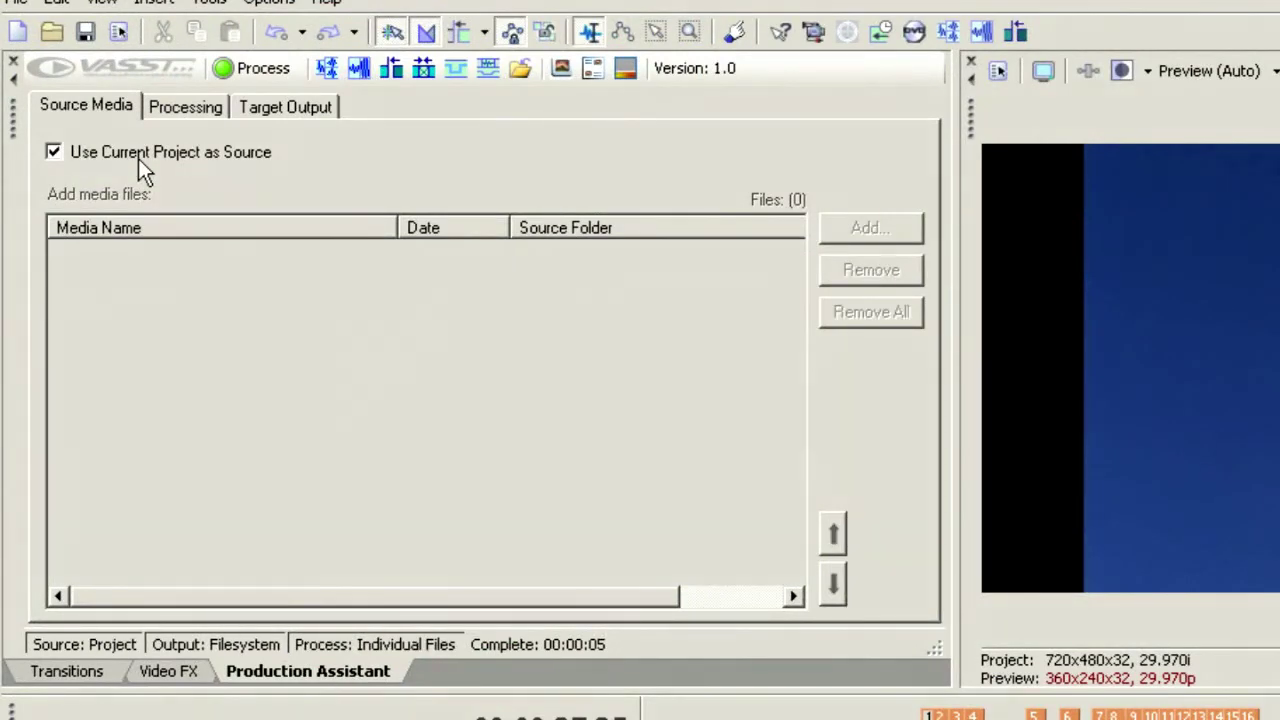